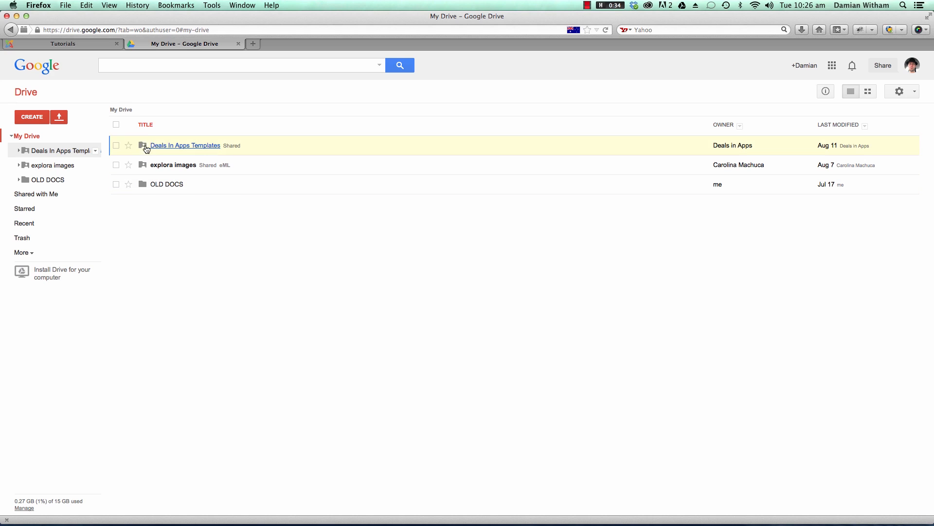
# Open DIA_Template_01 from the Deals In Apps Templates folder and try selecting its headline text, photo and logo.
pyautogui.click(174, 146)
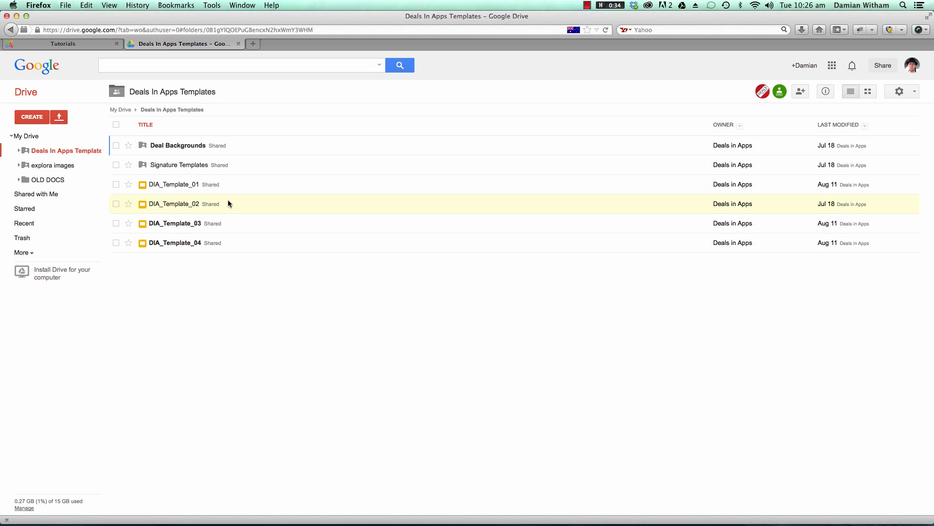
pyautogui.click(170, 186)
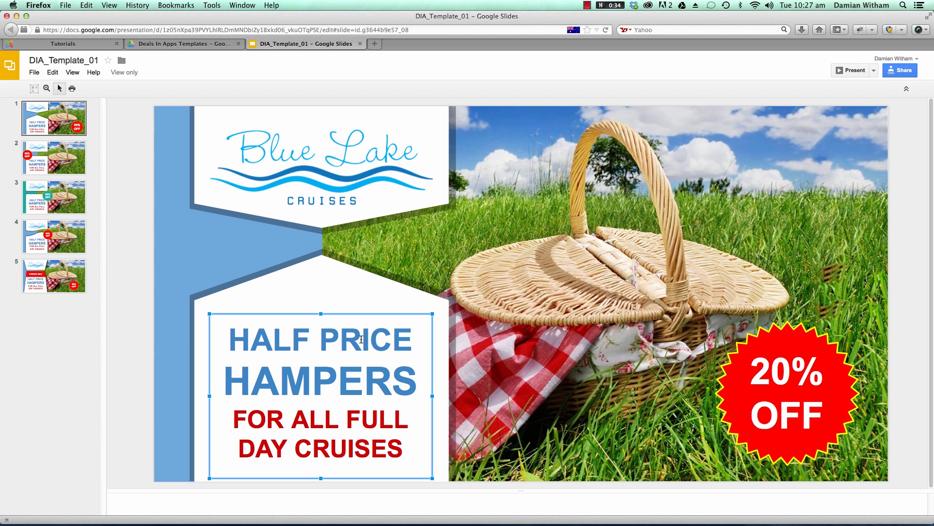
pyautogui.moveTo(320, 335); pyautogui.dragTo(290, 337)
pyautogui.click(273, 339)
pyautogui.click(338, 232)
pyautogui.click(547, 257)
pyautogui.click(228, 197)
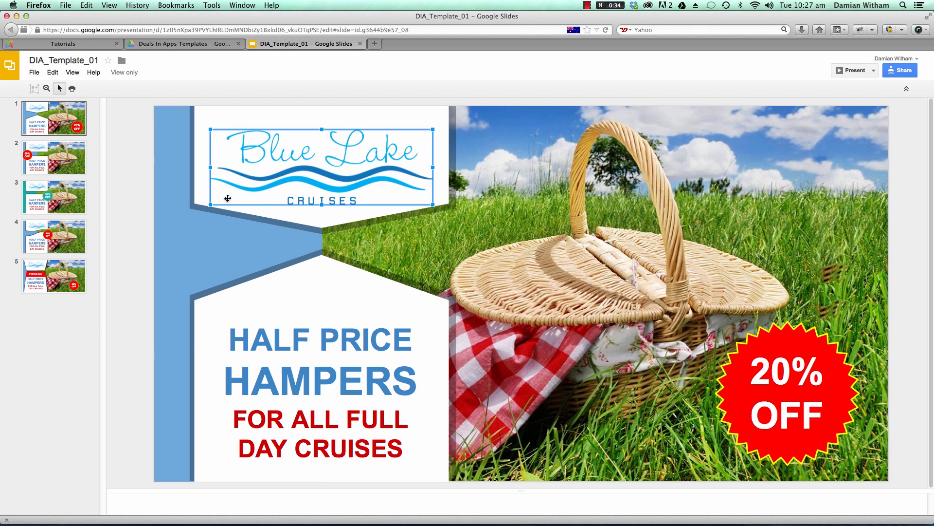
# Make a copy of the template named "My Copy of DIA_Template_01".
pyautogui.click(34, 73)
pyautogui.click(62, 148)
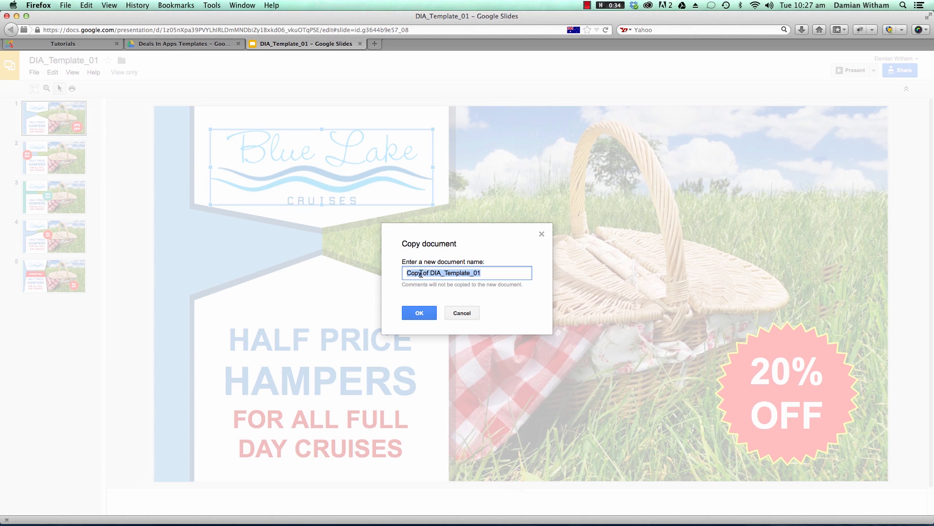
pyautogui.click(421, 273)
pyautogui.moveTo(421, 272); pyautogui.dragTo(386, 272)
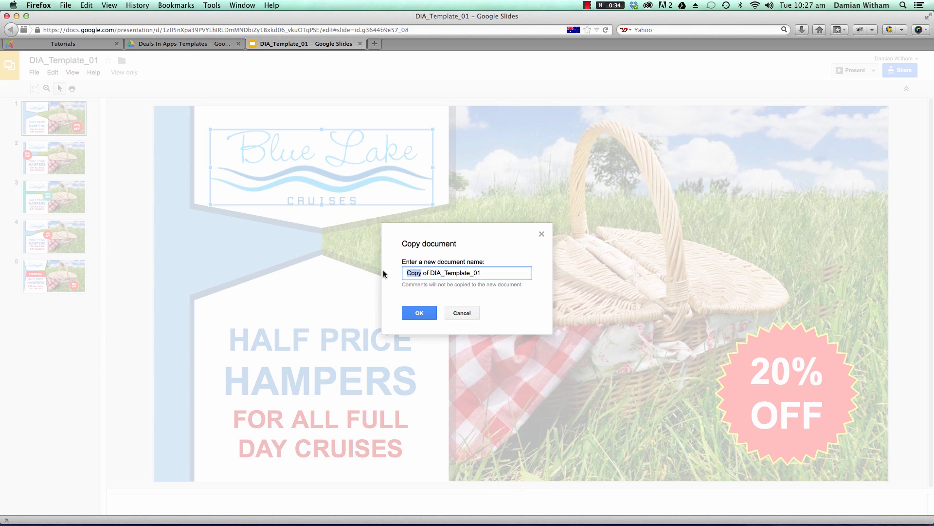
pyautogui.press('Left')
pyautogui.write('My')
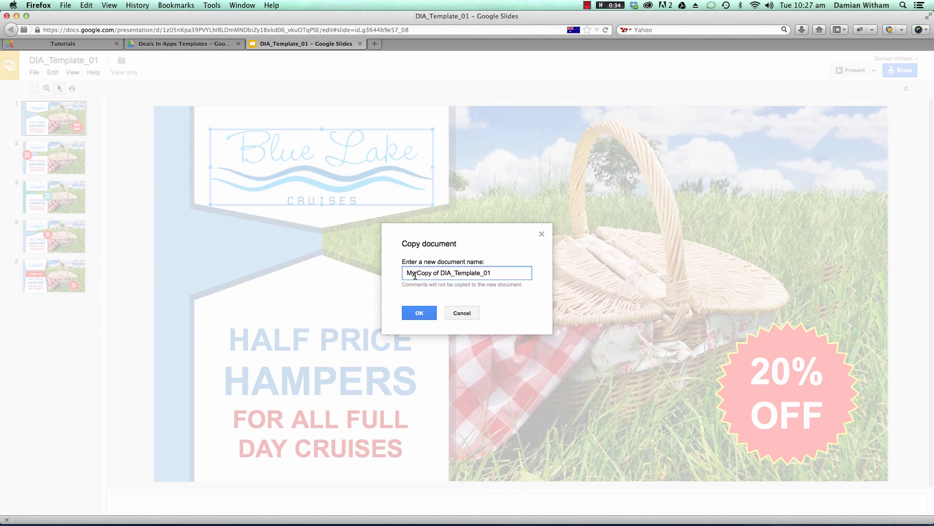
pyautogui.click(423, 313)
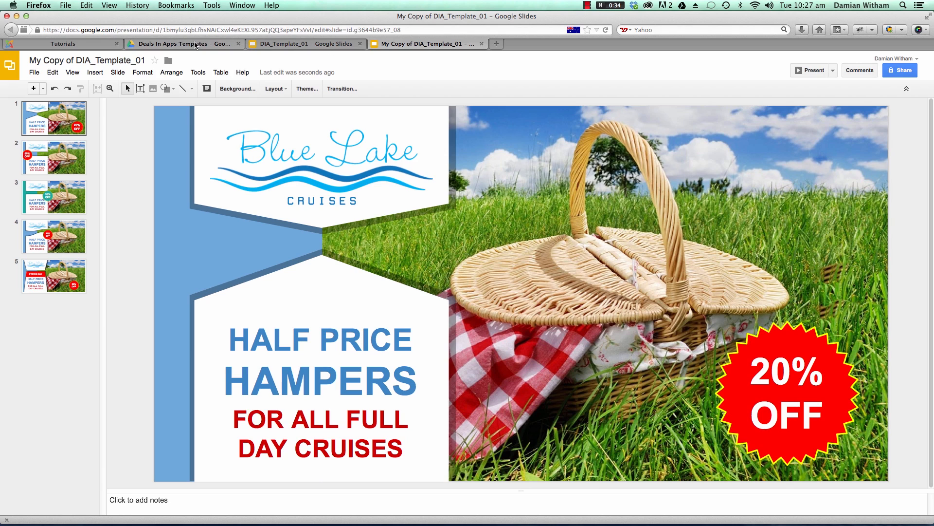
# Check My Drive for the copied presentation, and return to the open copy.
pyautogui.click(182, 46)
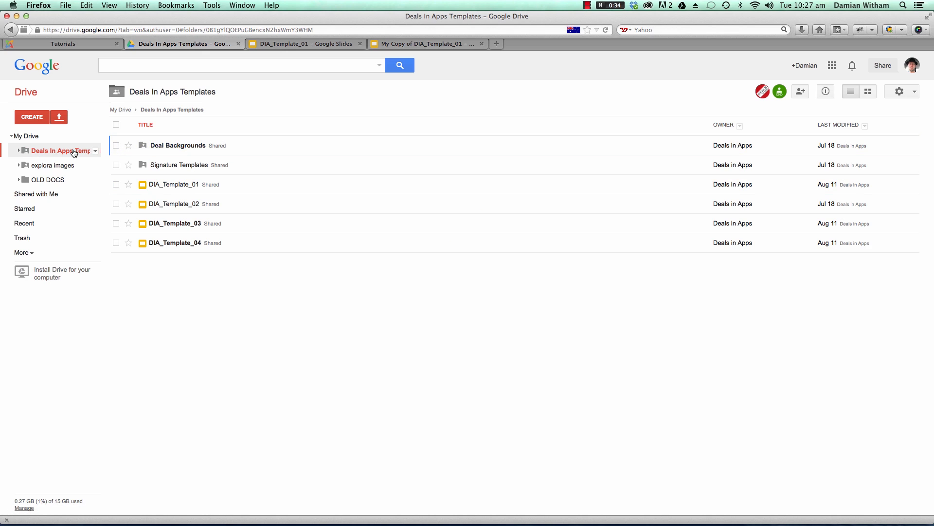
pyautogui.click(27, 137)
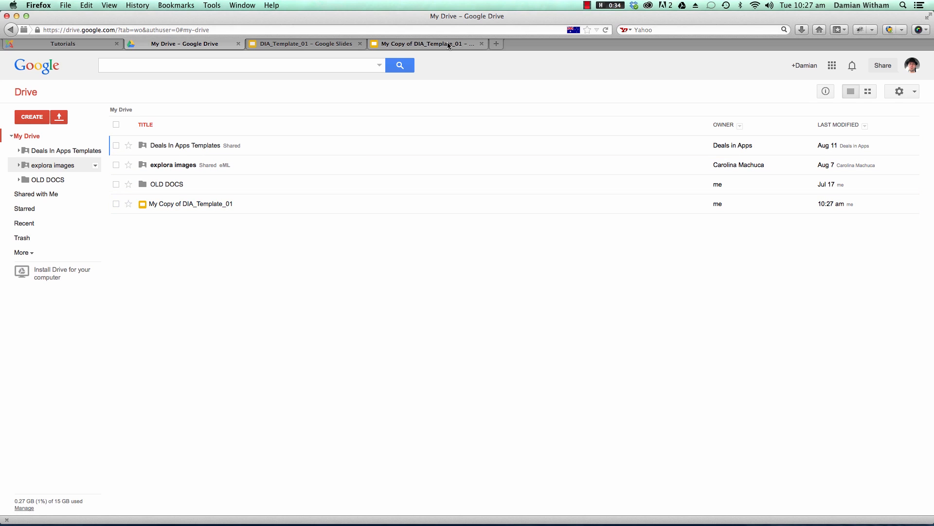
pyautogui.click(431, 46)
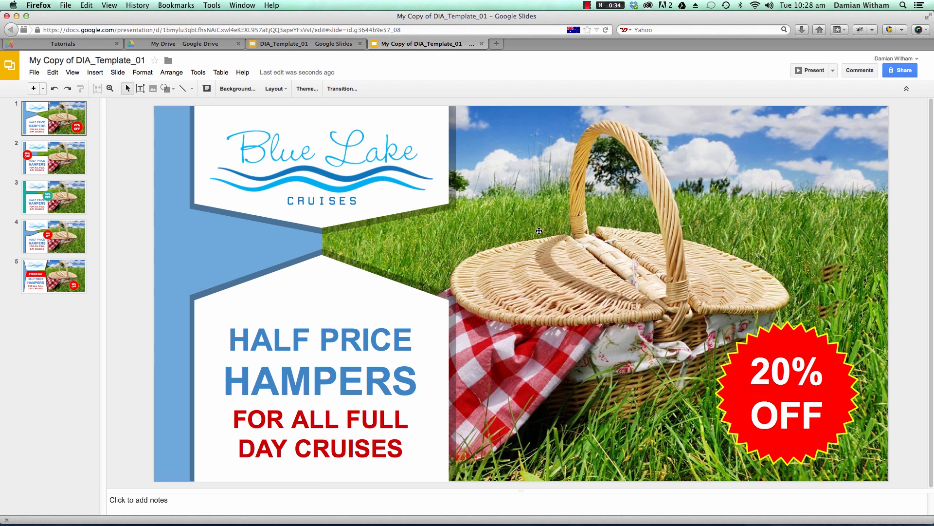
# Move the Blue Lake Cruises logo sideways so it overlaps the photo, and shift the white panel behind it slightly inward.
pyautogui.click(388, 157)
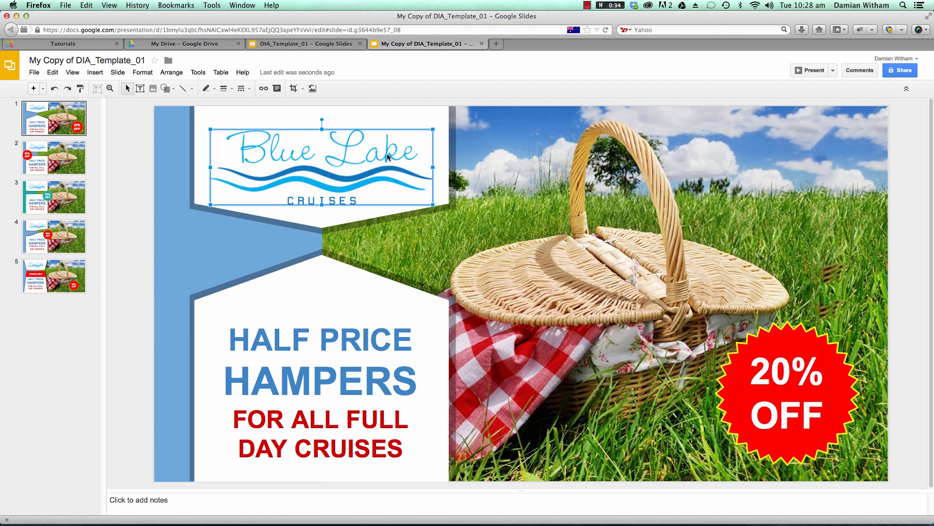
pyautogui.moveTo(388, 155)
pyautogui.mouseDown()
pyautogui.moveTo(411, 163)
pyautogui.moveTo(391, 148)
pyautogui.mouseUp()
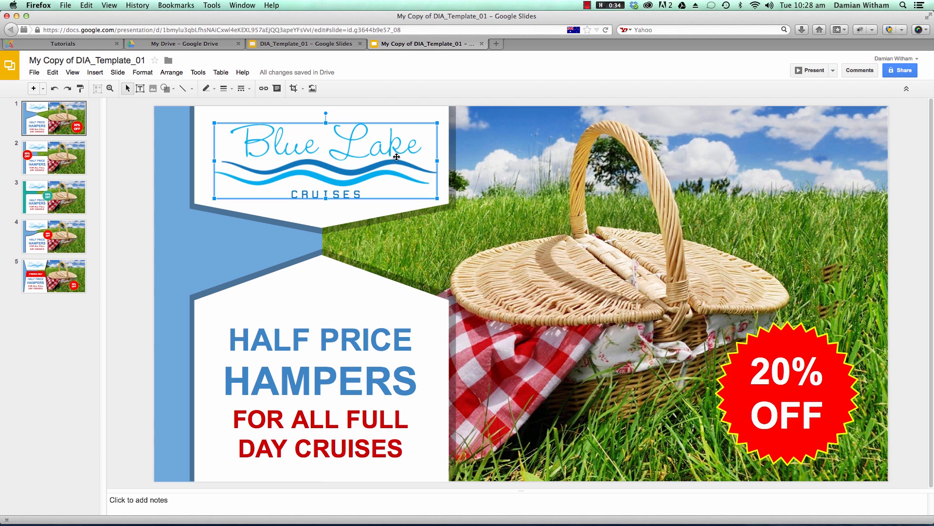
pyautogui.moveTo(389, 149); pyautogui.dragTo(448, 153)
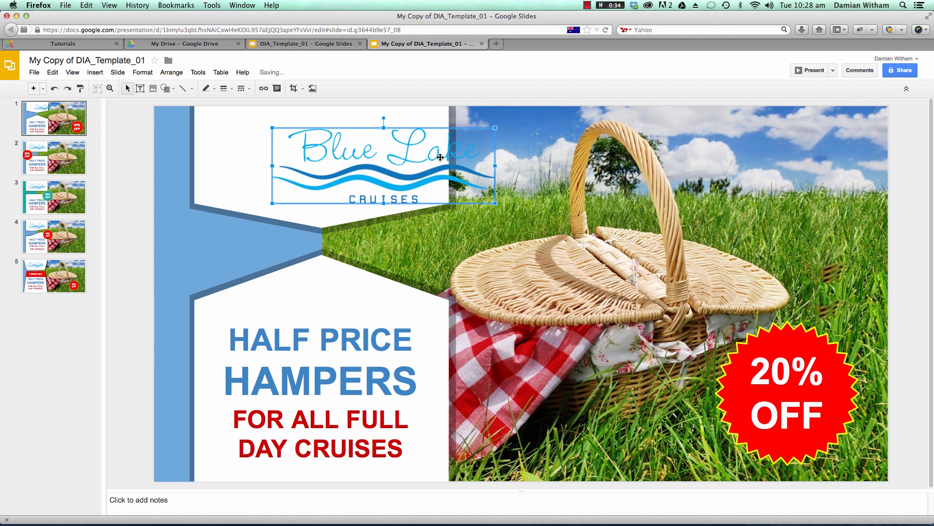
pyautogui.moveTo(441, 119); pyautogui.dragTo(556, 140)
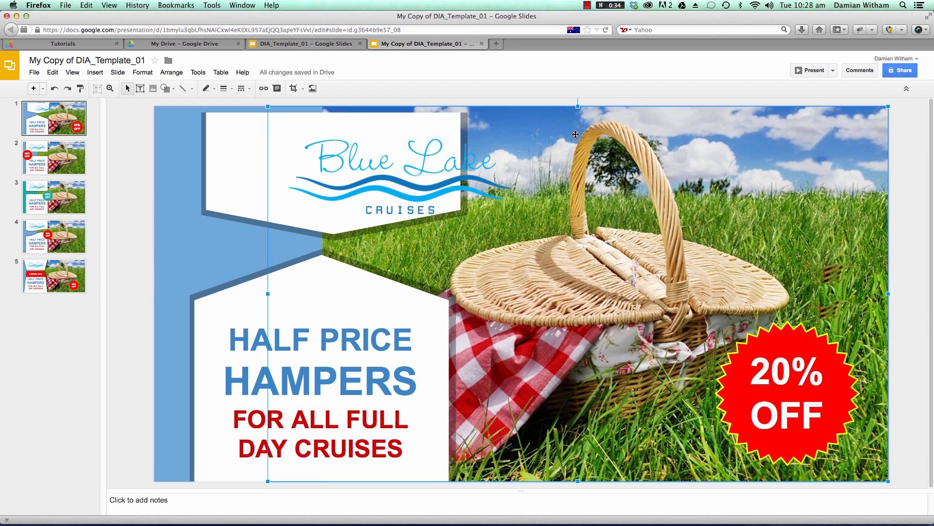
# Bring the upper white panel group to the front, over the Blue Lake Cruises logo.
pyautogui.click(250, 140)
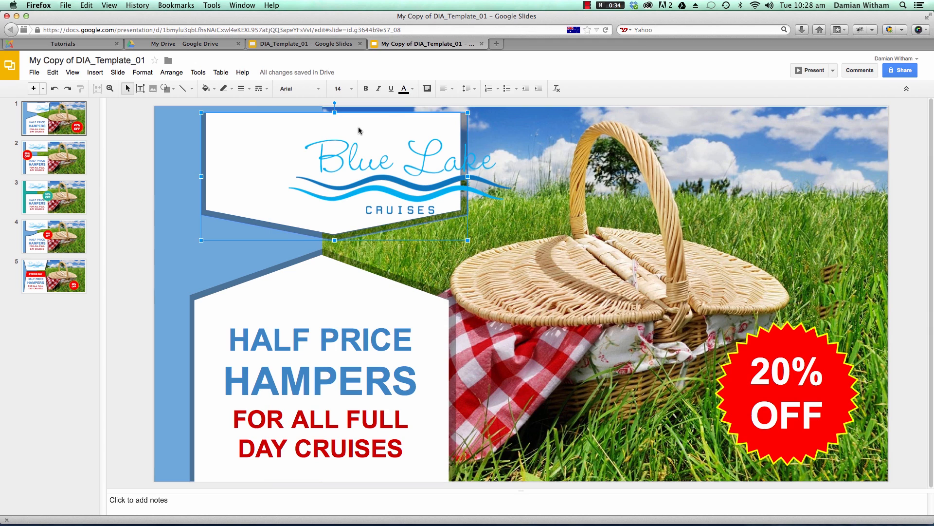
pyautogui.rightClick(230, 152)
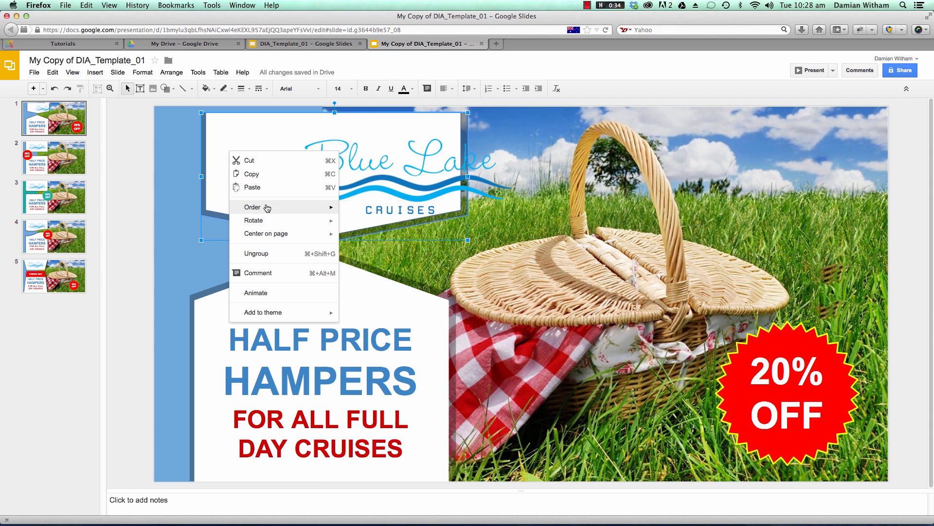
pyautogui.moveTo(257, 209)
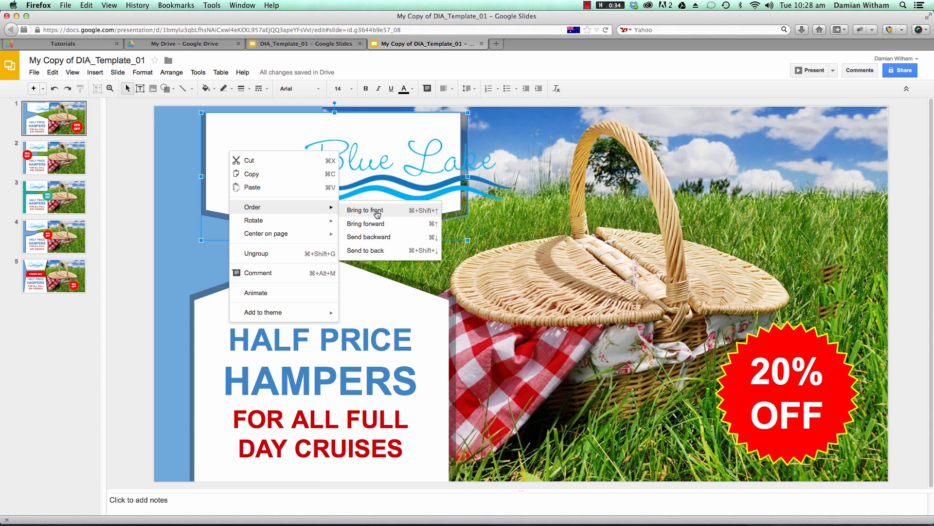
pyautogui.click(374, 211)
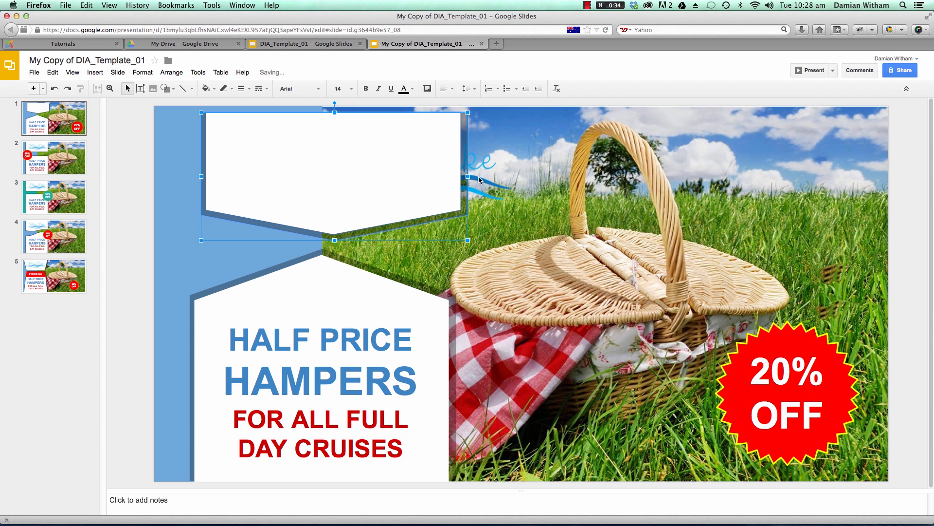
# Bring the Blue Lake Cruises logo to the front and reposition it and its white panel against the slide's top edge.
pyautogui.click(485, 187)
pyautogui.moveTo(483, 180)
pyautogui.mouseDown()
pyautogui.moveTo(523, 177)
pyautogui.moveTo(482, 174)
pyautogui.mouseUp()
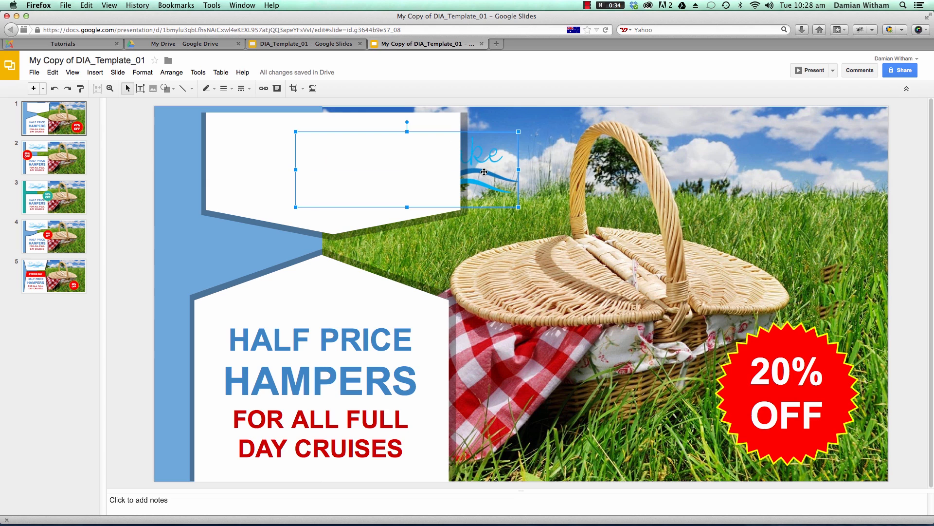
pyautogui.moveTo(484, 172); pyautogui.dragTo(498, 178)
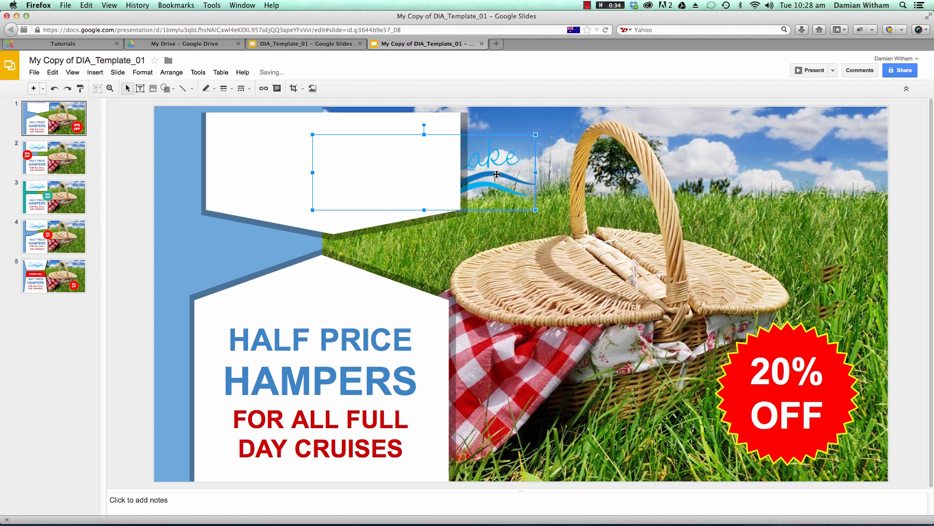
pyautogui.rightClick(495, 173)
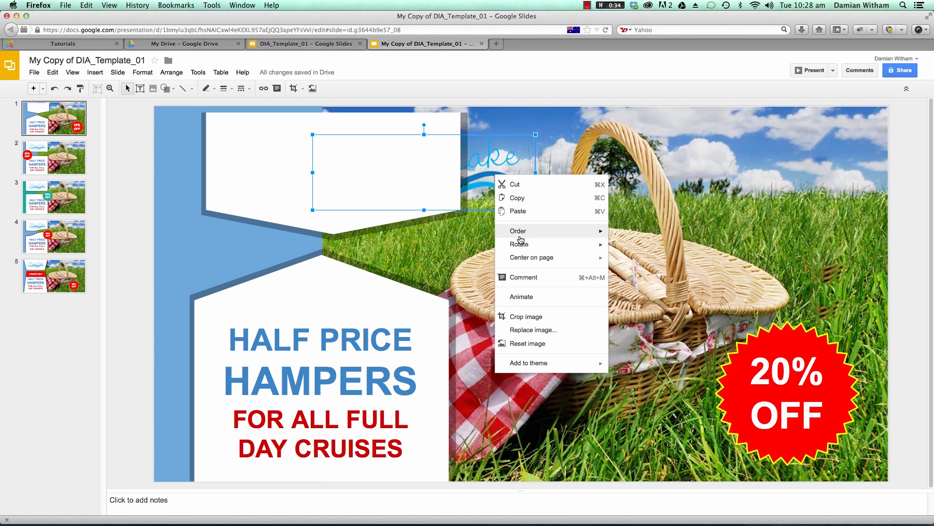
pyautogui.moveTo(521, 235)
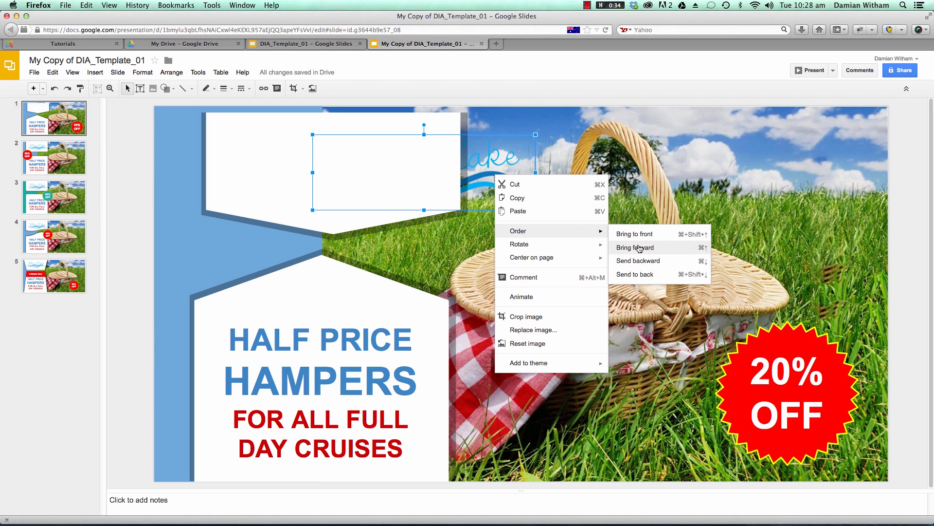
pyautogui.click(639, 234)
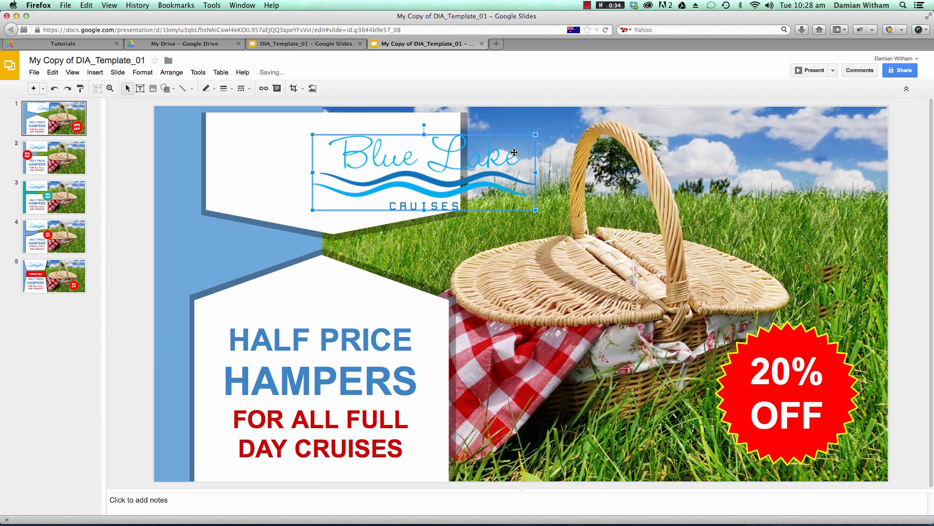
pyautogui.moveTo(492, 160); pyautogui.dragTo(401, 151)
pyautogui.moveTo(340, 217); pyautogui.dragTo(327, 211)
# Bring the picnic basket photo to the front of all other slide elements.
pyautogui.click(632, 224)
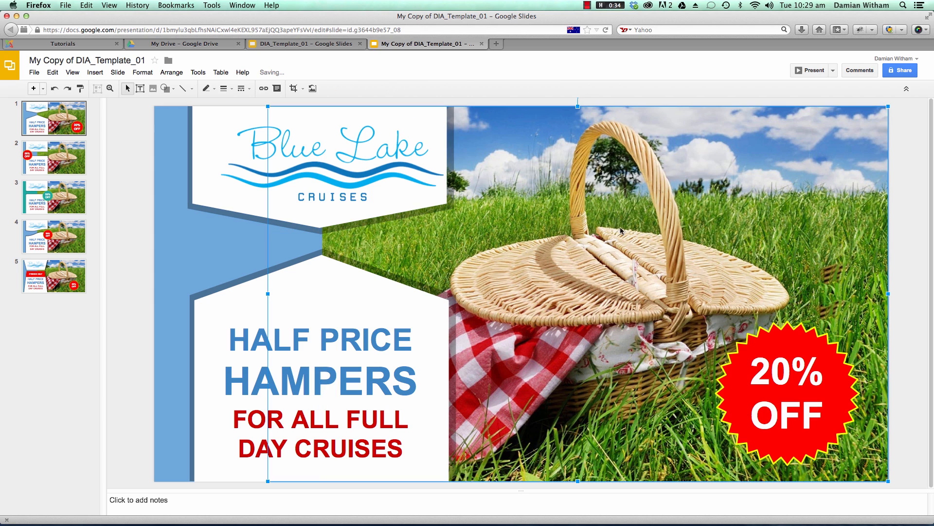
pyautogui.rightClick(638, 224)
pyautogui.moveTo(671, 278)
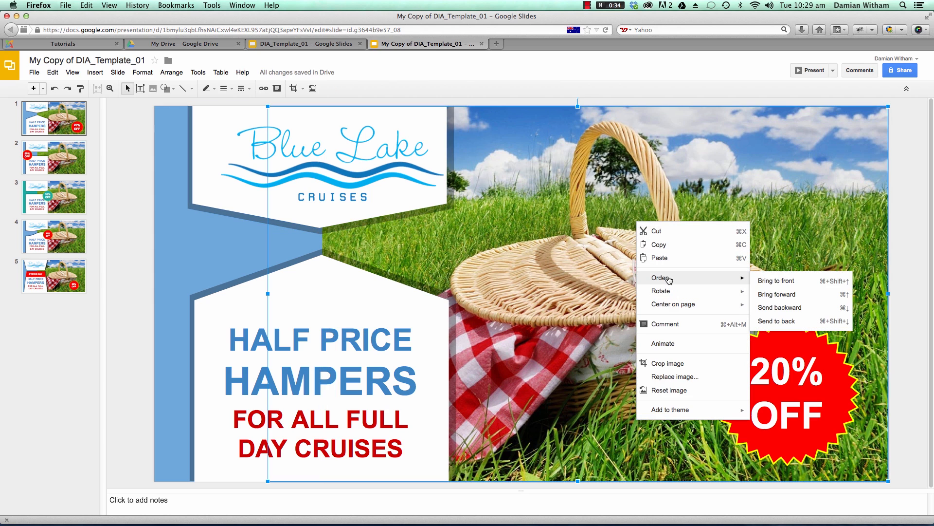
pyautogui.click(775, 281)
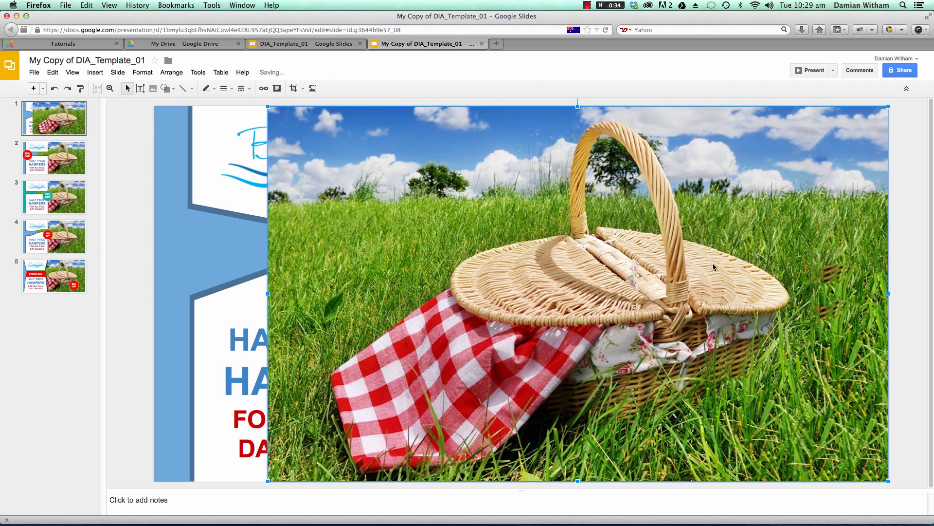
pyautogui.moveTo(594, 282); pyautogui.dragTo(710, 305)
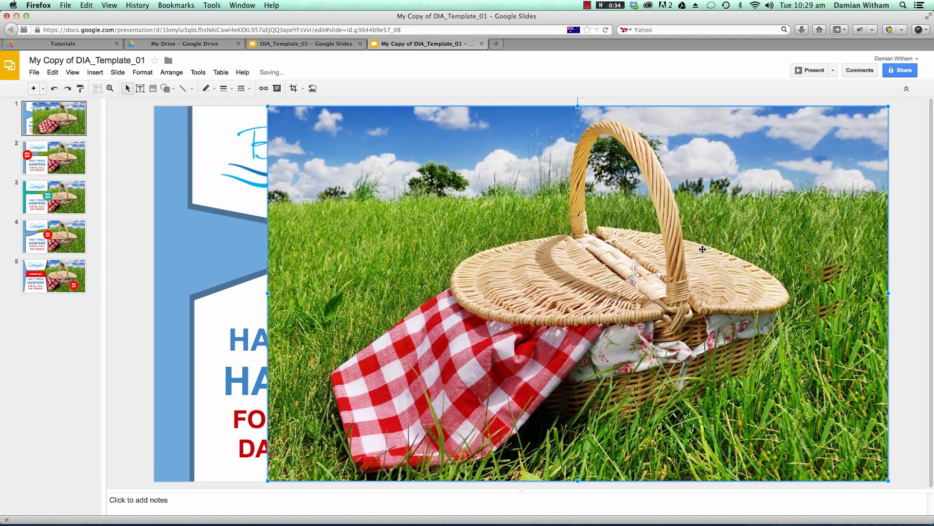
# Send the picnic basket photo to the back, behind all other slide elements.
pyautogui.rightClick(703, 252)
pyautogui.moveTo(748, 309)
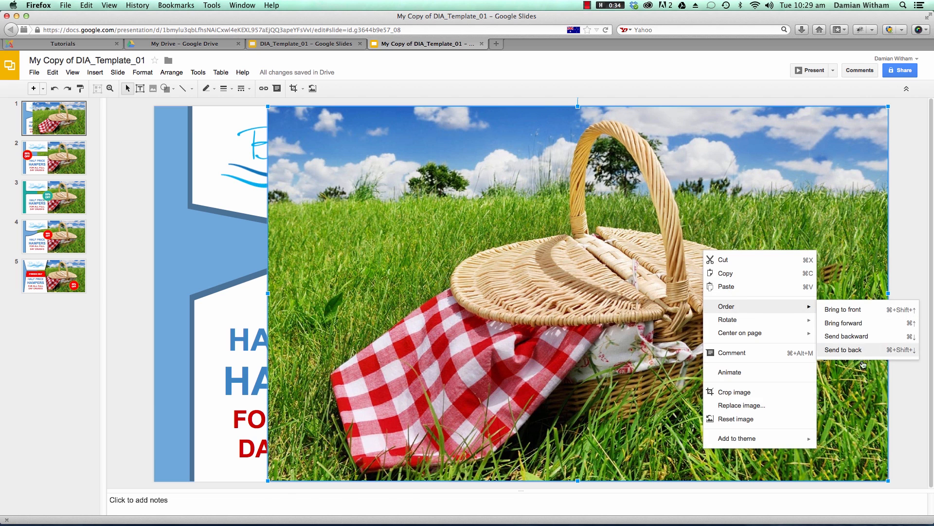
pyautogui.click(860, 352)
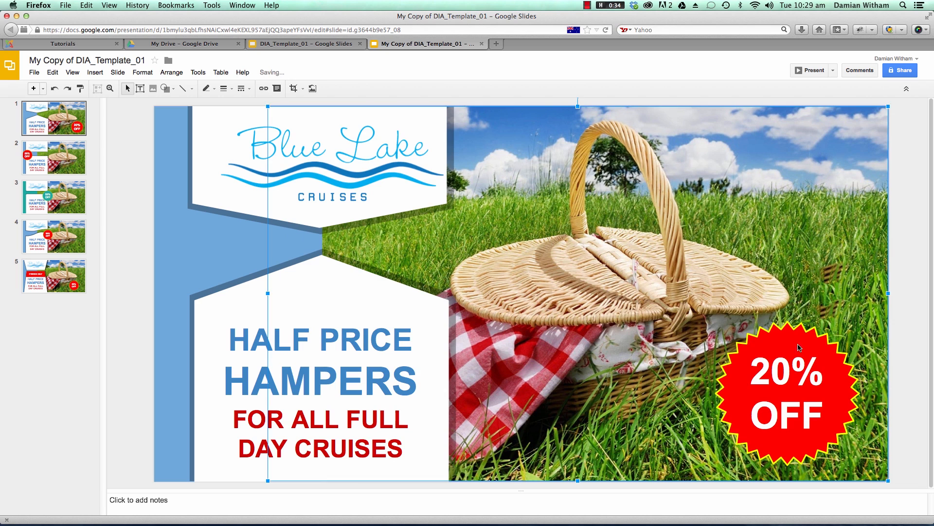
# Move the red "20% OFF" badge so it overlaps the edge of the lower white panel.
pyautogui.click(793, 340)
pyautogui.moveTo(792, 340); pyautogui.dragTo(521, 279)
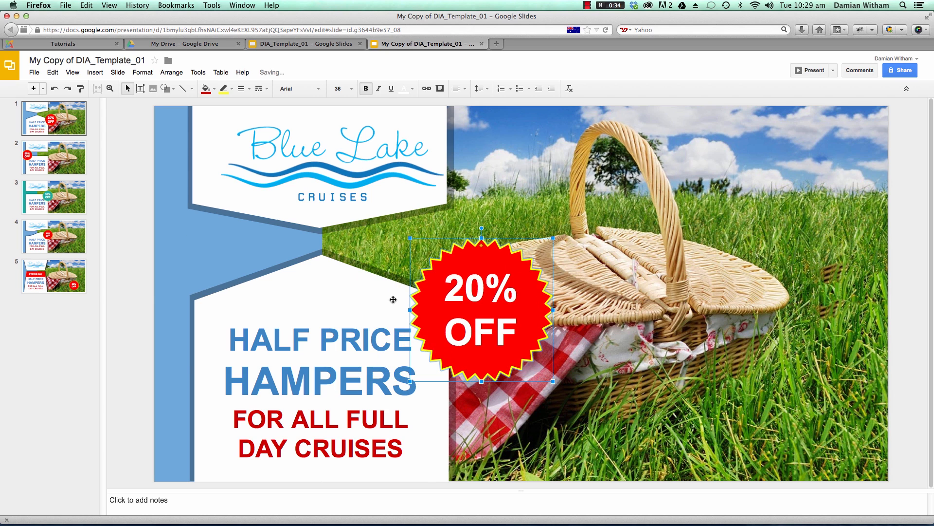
# Select the lower white panel together with its "HALF PRICE HAMPERS" text box and bring both to the front, over the badge.
pyautogui.click(379, 288)
pyautogui.click(363, 307)
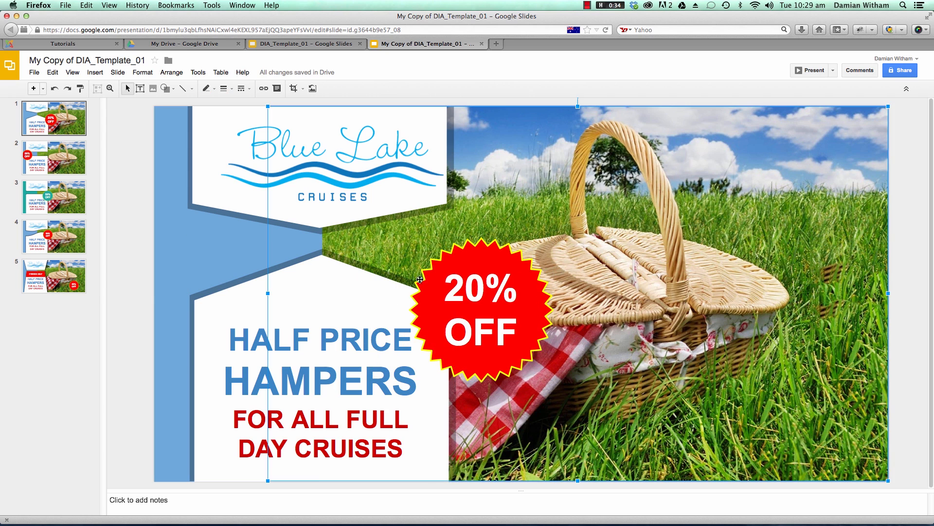
pyautogui.click(254, 287)
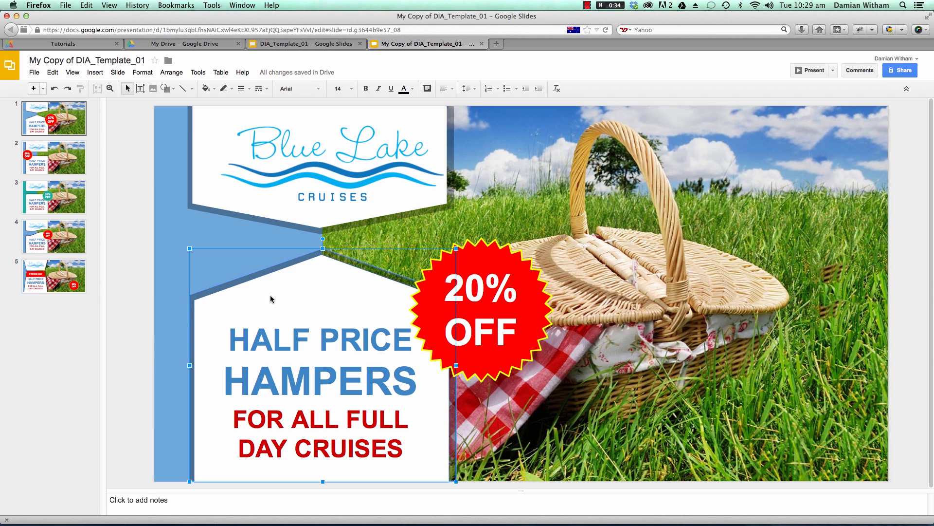
pyautogui.click(299, 335)
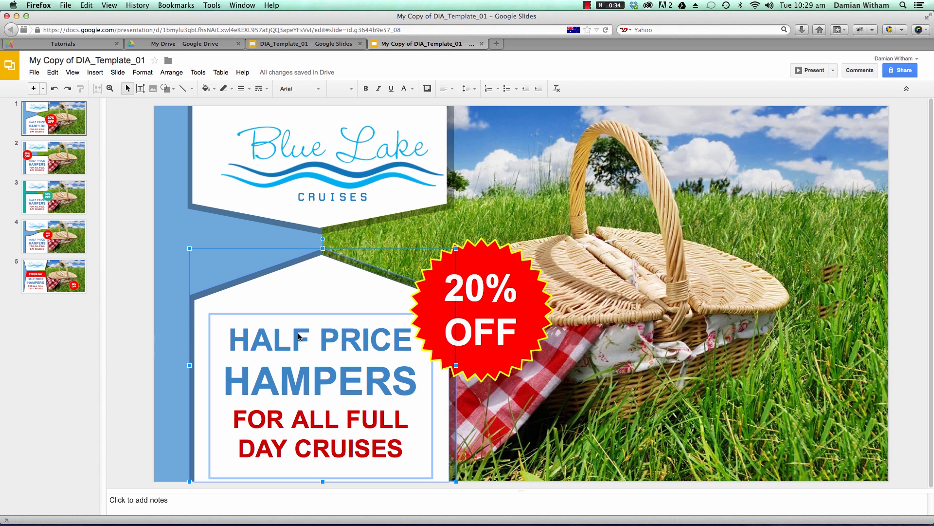
pyautogui.rightClick(318, 278)
pyautogui.moveTo(350, 334)
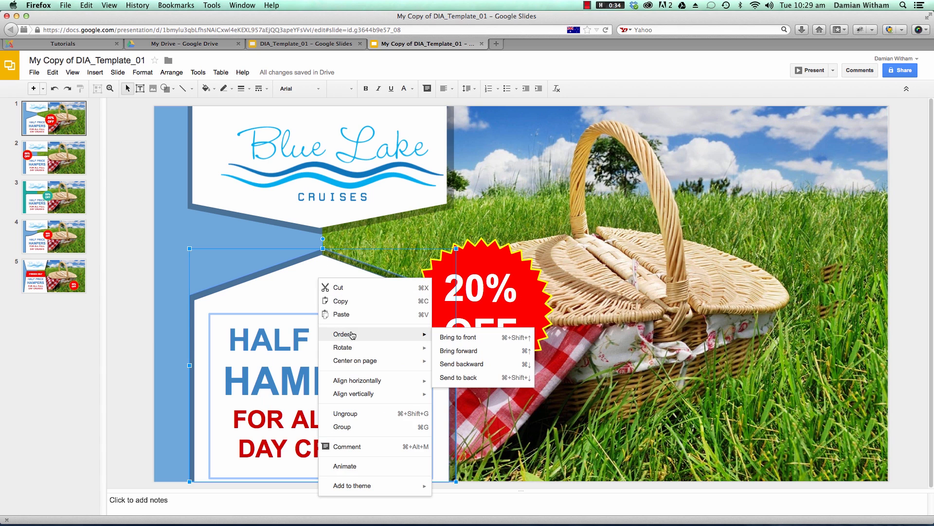
pyautogui.click(411, 336)
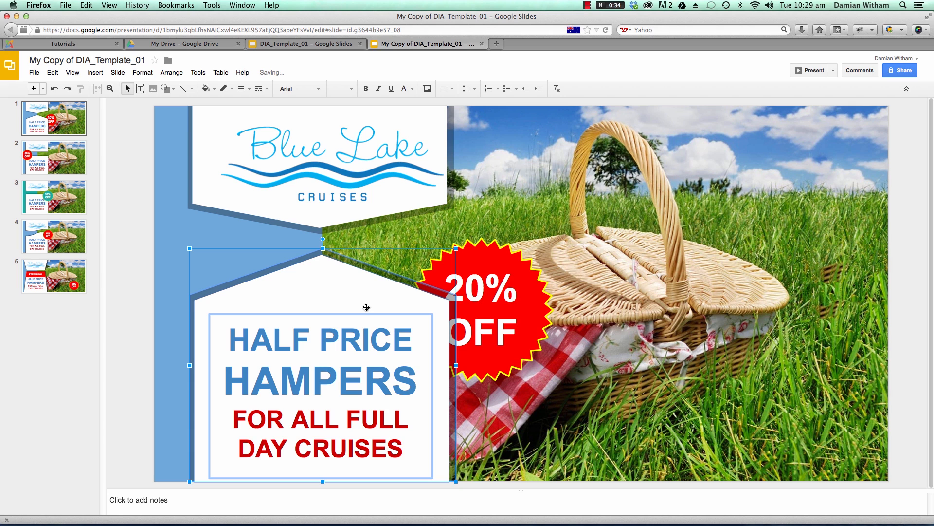
# Try the lower white panel and its text box at two places over the picnic photo, undoing each move.
pyautogui.moveTo(317, 274); pyautogui.dragTo(486, 237)
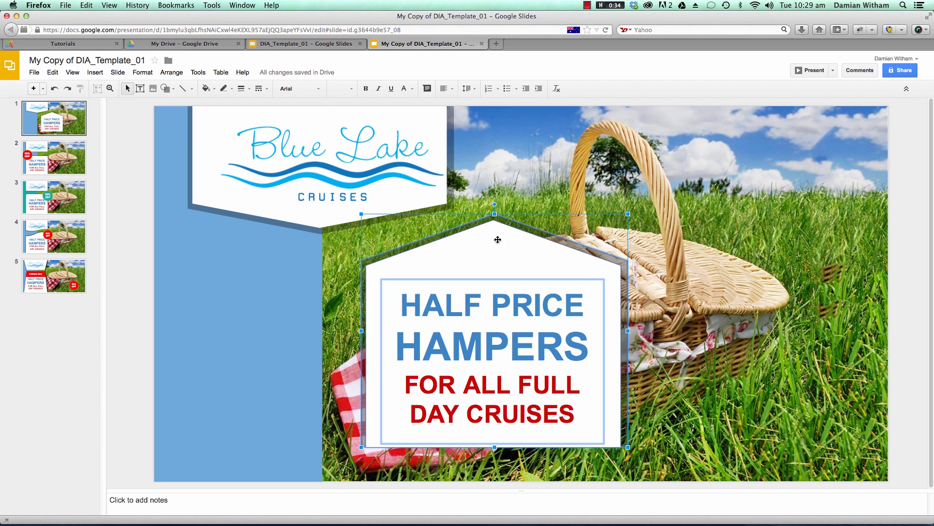
pyautogui.click(55, 89)
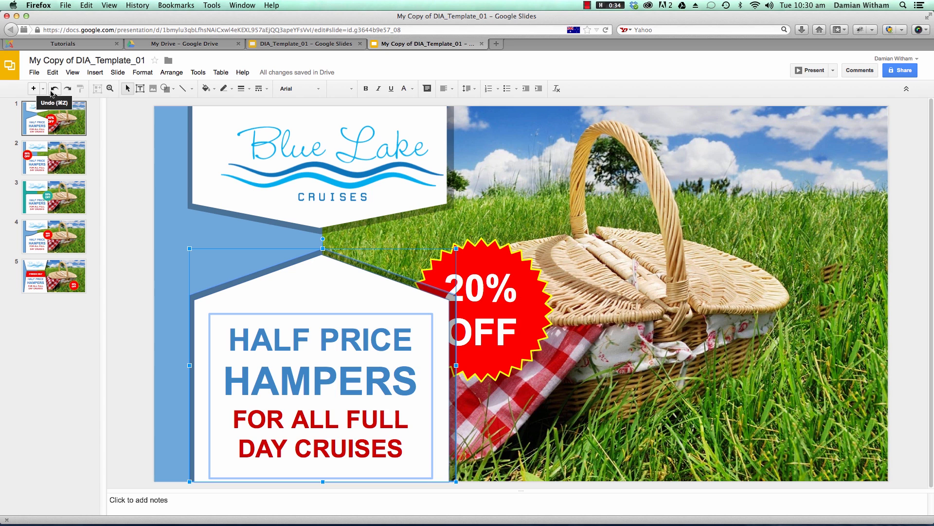
pyautogui.moveTo(311, 281); pyautogui.dragTo(673, 230)
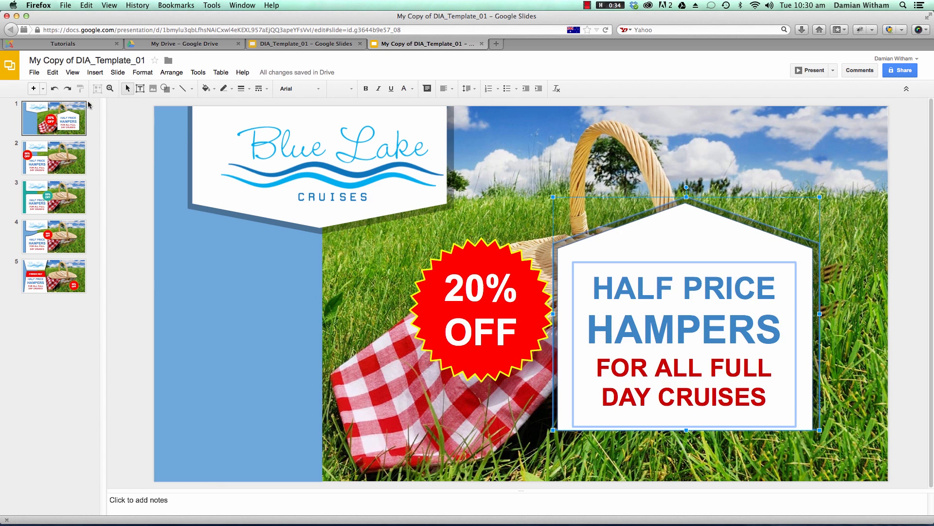
pyautogui.click(54, 89)
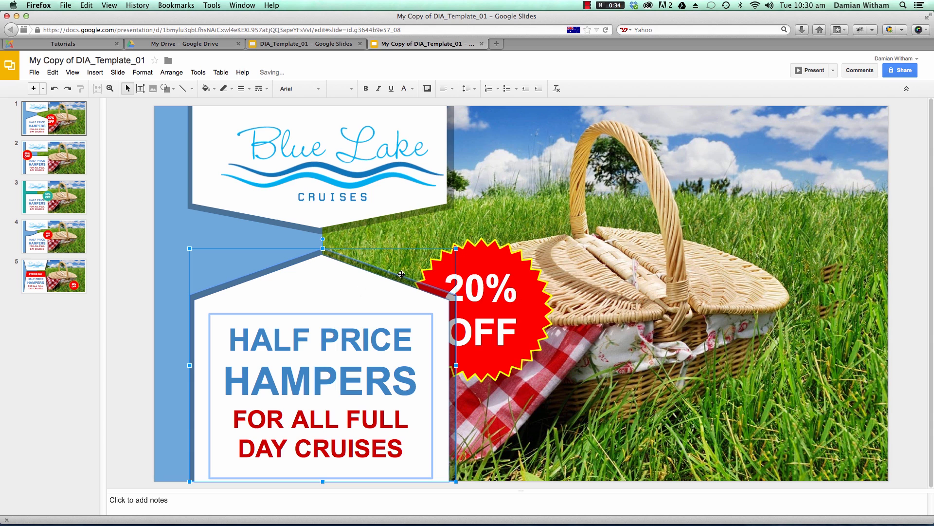
# Move the red "20% OFF" badge slightly higher on the first slide, still tucked behind the lower white panel.
pyautogui.moveTo(505, 261); pyautogui.dragTo(510, 244)
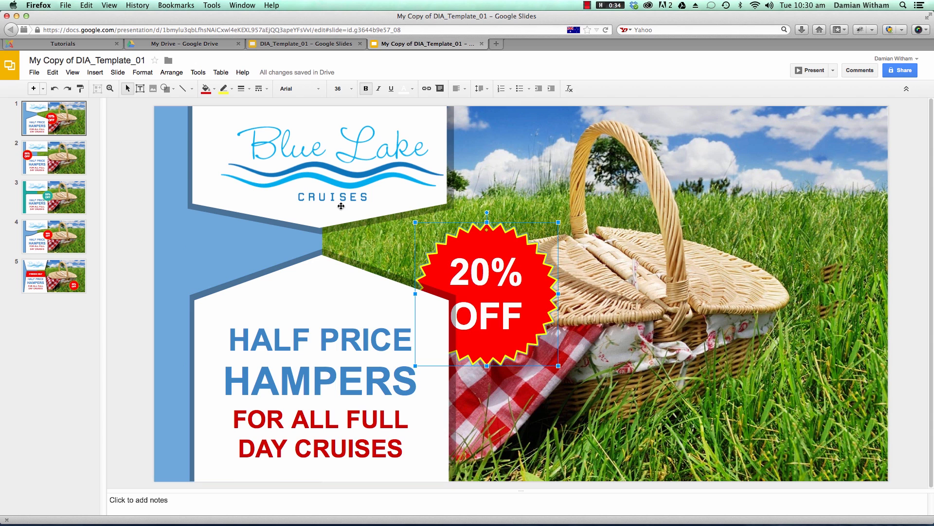
# Look through slides 2 to 5 to compare the alternative template layouts, ending on slide 5.
pyautogui.click(65, 162)
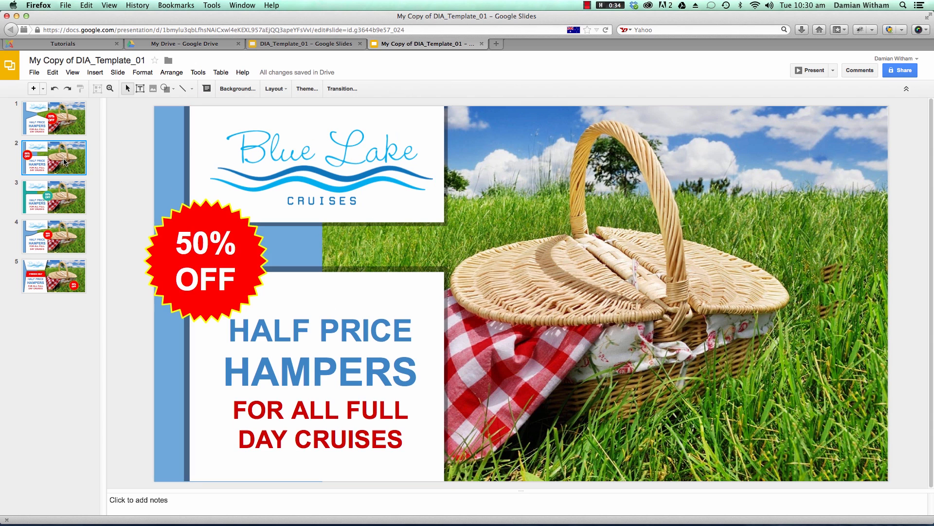
pyautogui.click(64, 128)
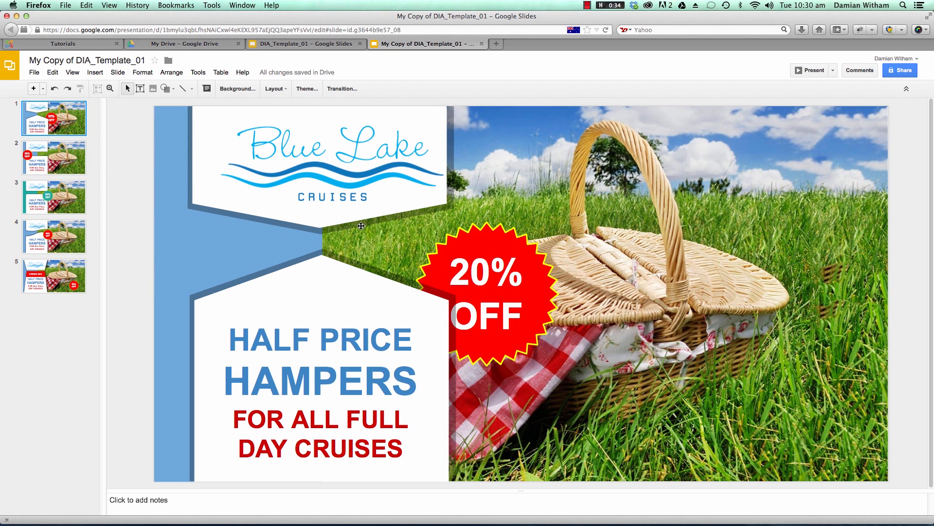
pyautogui.press('Down')
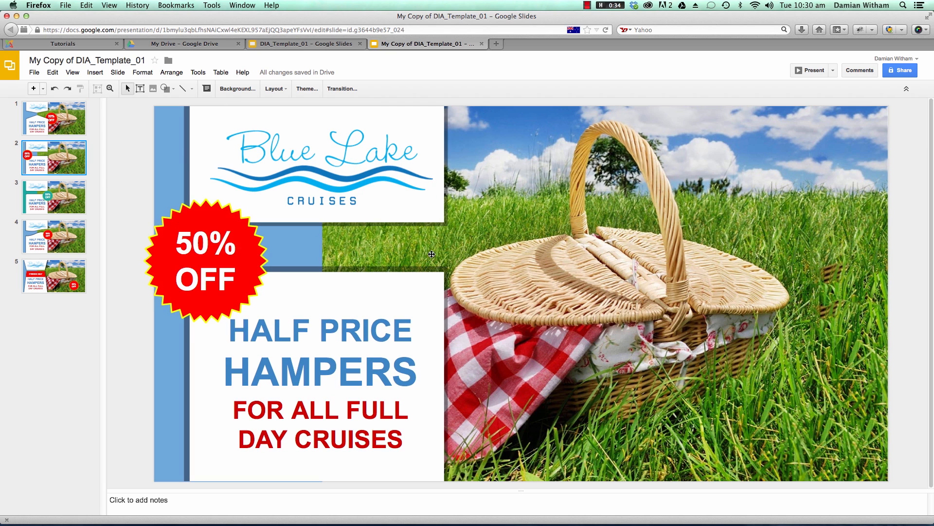
pyautogui.click(62, 211)
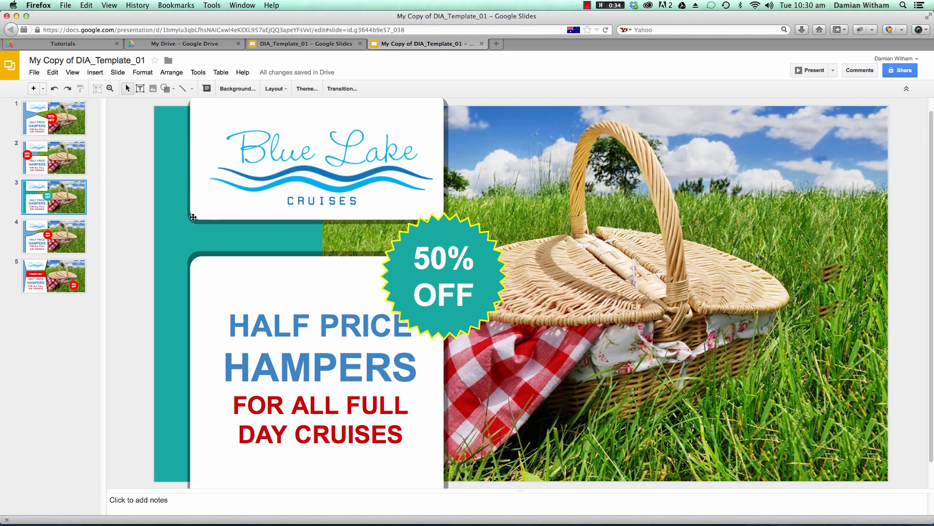
pyautogui.click(58, 233)
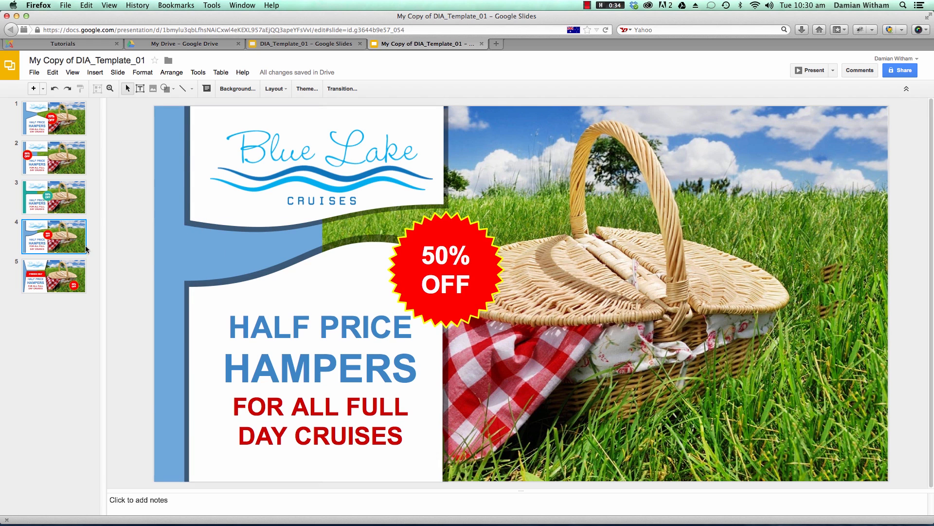
pyautogui.click(63, 276)
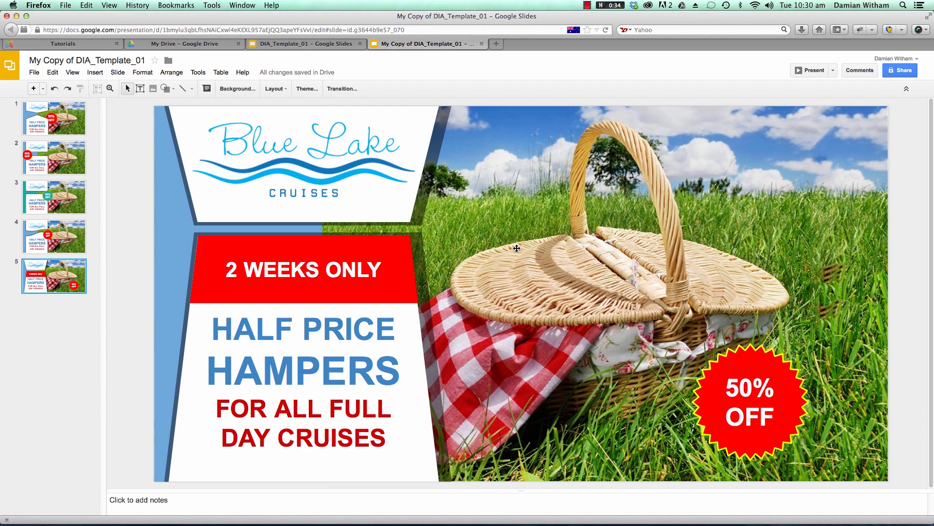
# Recolour the blue background rectangle behind the white panels on slide 5 with a medium green fill.
pyautogui.click(530, 294)
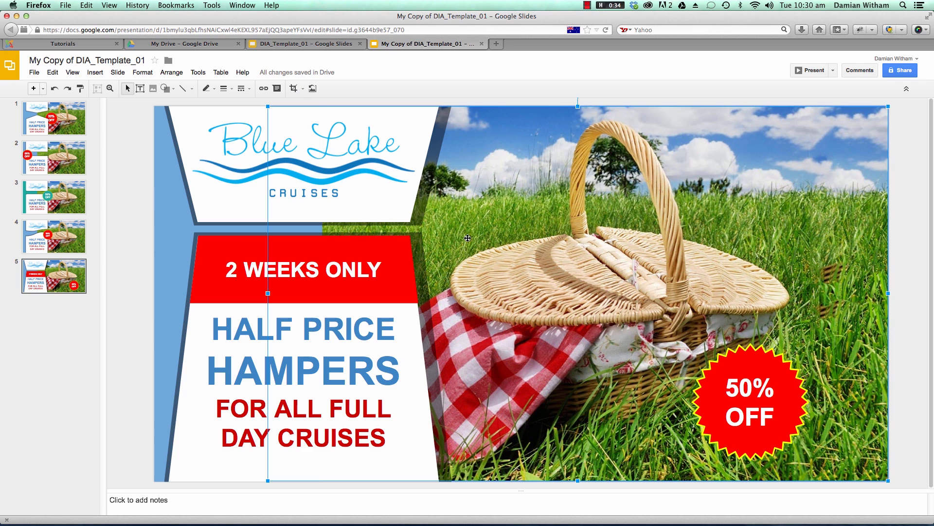
pyautogui.click(175, 228)
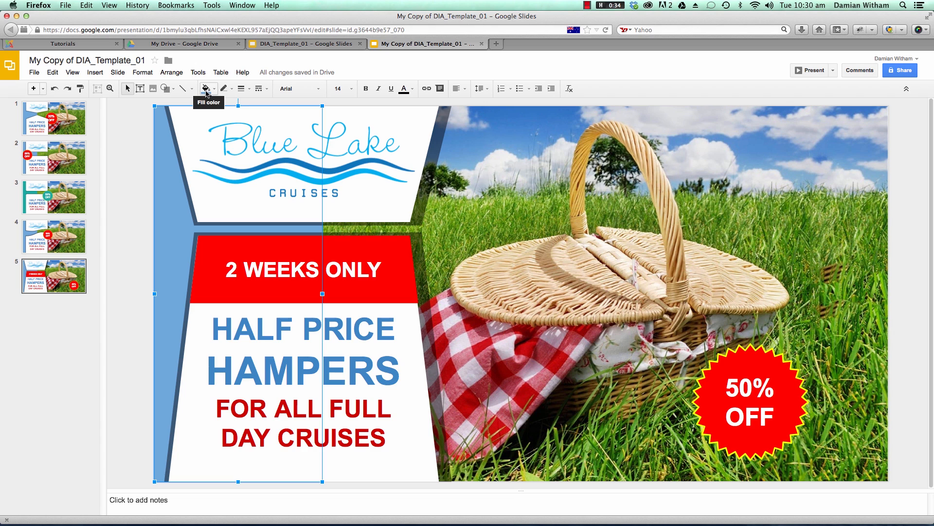
pyautogui.click(215, 90)
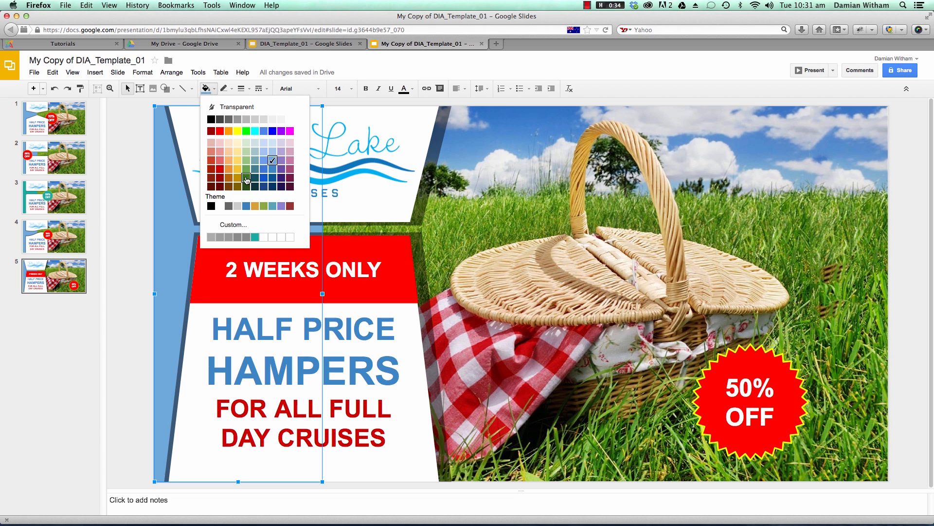
pyautogui.click(246, 178)
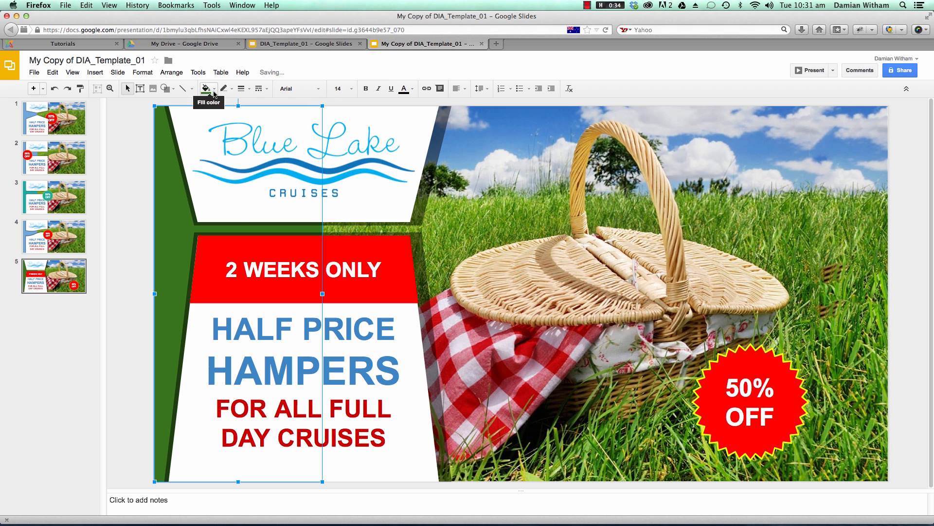
pyautogui.click(214, 91)
pyautogui.click(246, 170)
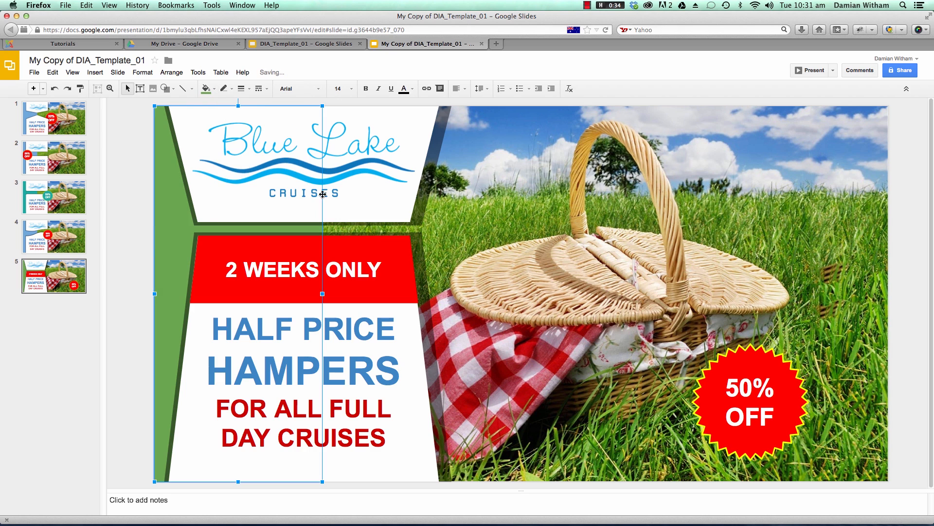
pyautogui.click(141, 233)
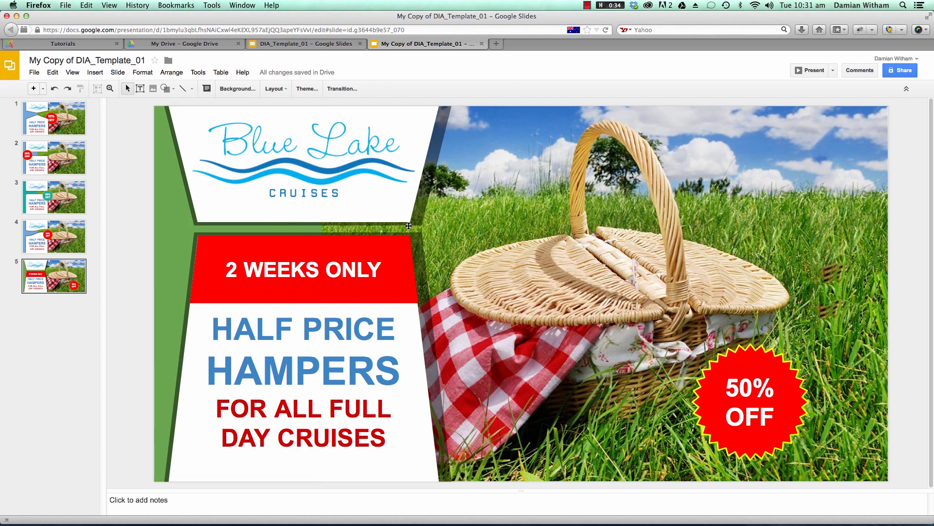
# Change the badge text to "10% OFF" and replace the "HALF PRICE" heading line with "10% OFF".
pyautogui.moveTo(740, 388); pyautogui.dragTo(722, 387)
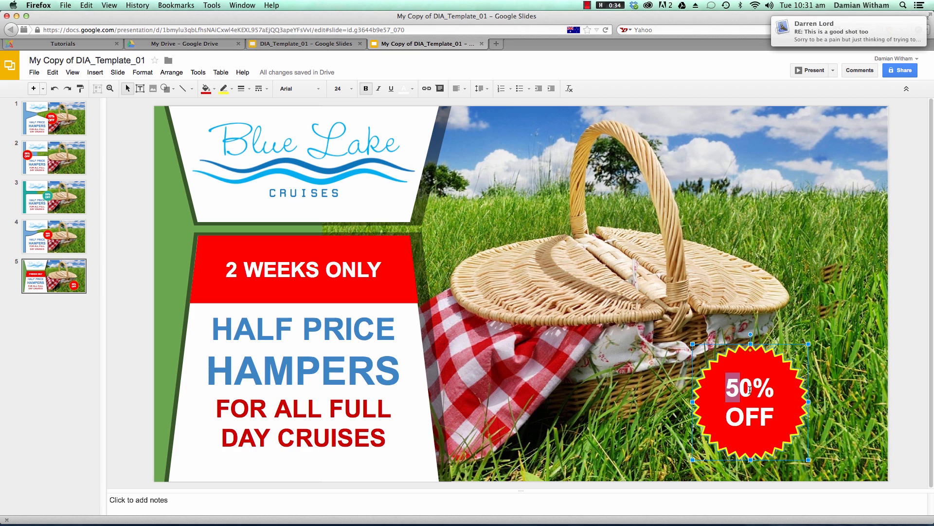
pyautogui.write('1')
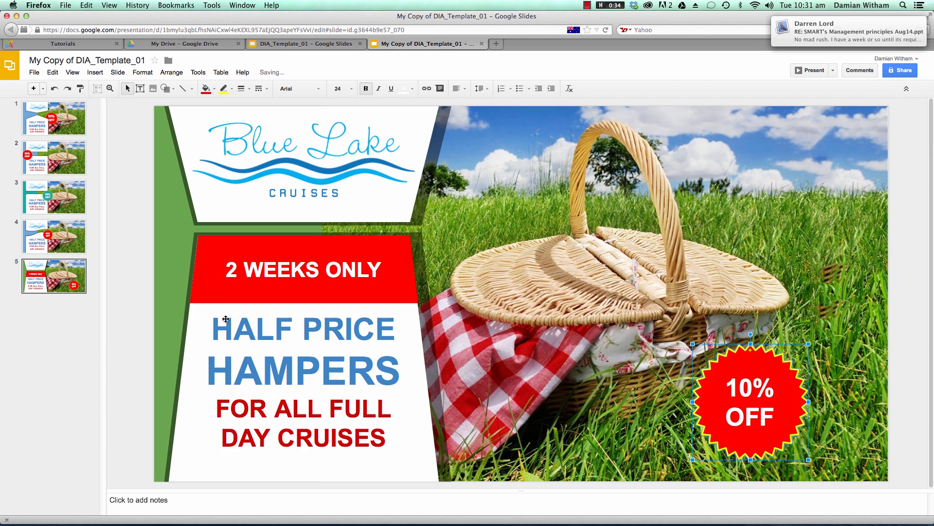
pyautogui.click(263, 328)
pyautogui.moveTo(397, 328); pyautogui.dragTo(214, 331)
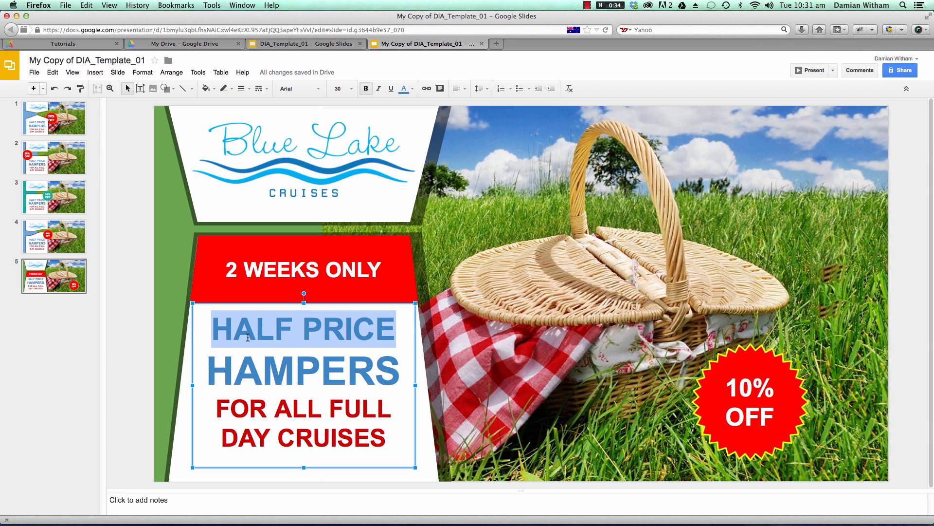
pyautogui.write('10% OFF')
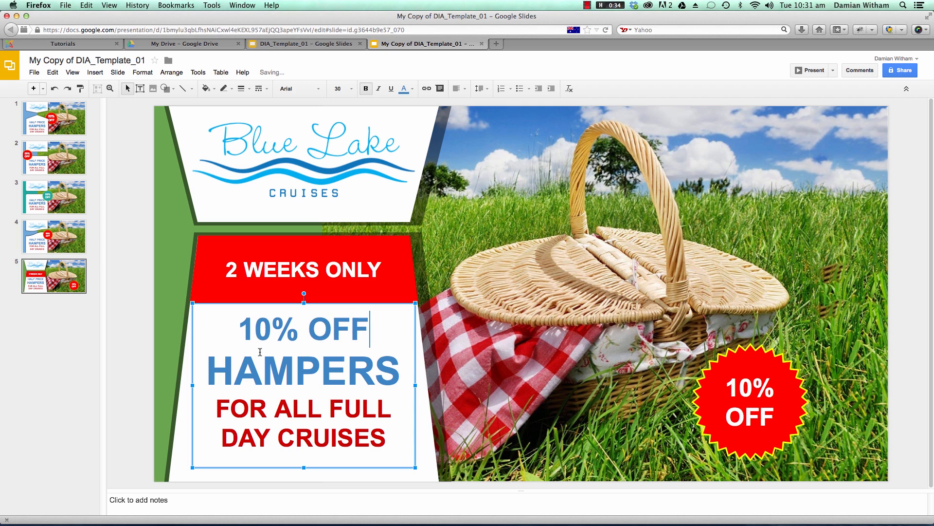
pyautogui.click(540, 305)
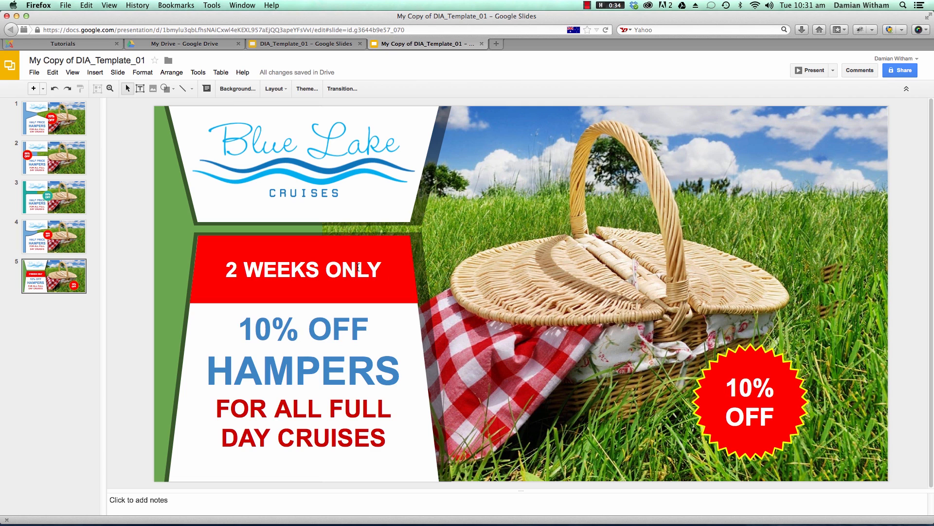
# Select the red banner together with its "2 WEEKS ONLY" text box, pull both off the white panel and delete them.
pyautogui.click(266, 269)
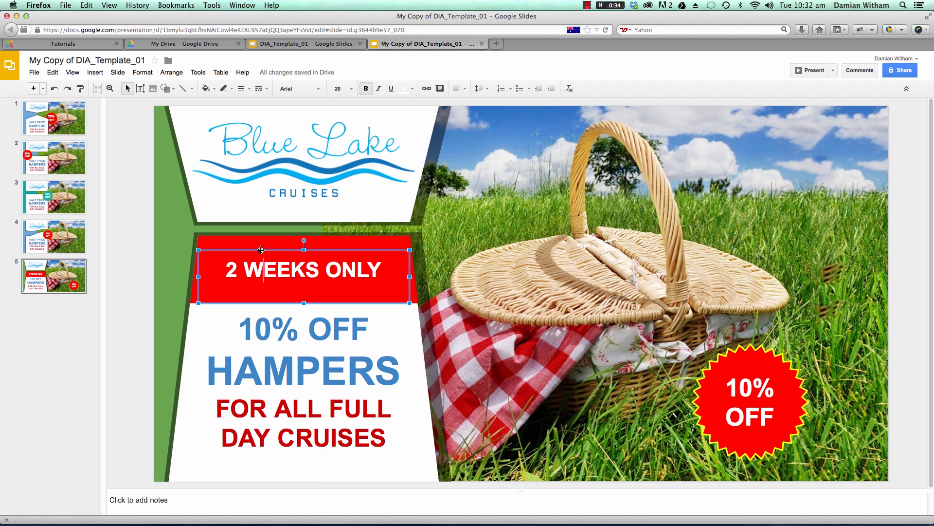
pyautogui.click(276, 245)
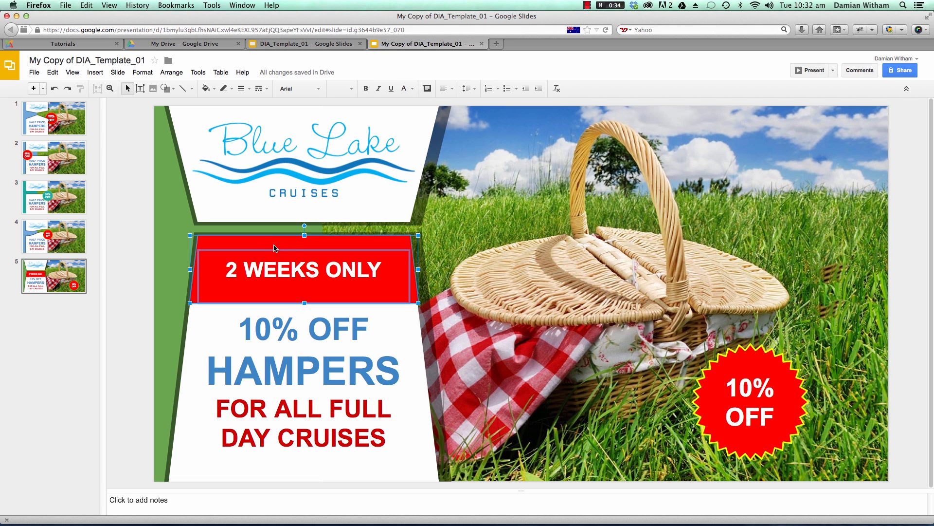
pyautogui.moveTo(272, 246); pyautogui.dragTo(669, 254)
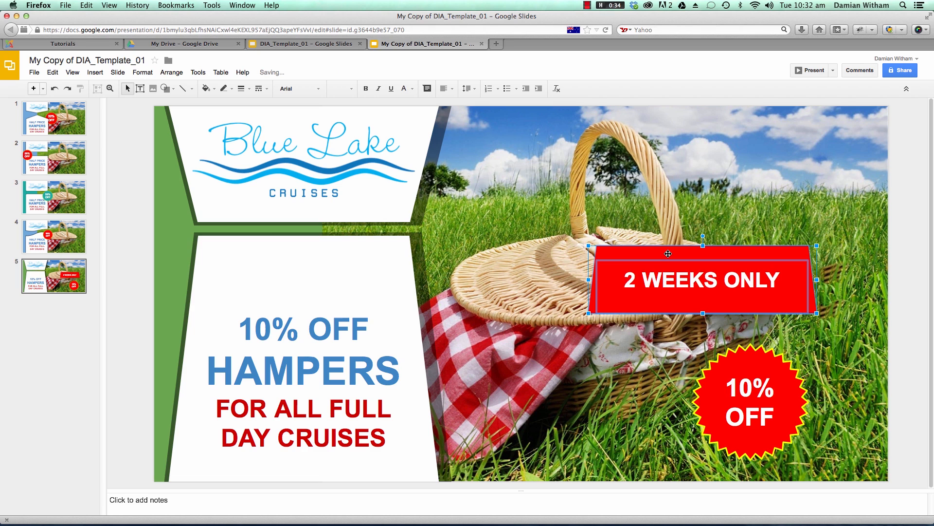
# Set the font size of the "10% OFF" heading line in the white panel to 48.
pyautogui.moveTo(370, 329); pyautogui.dragTo(238, 329)
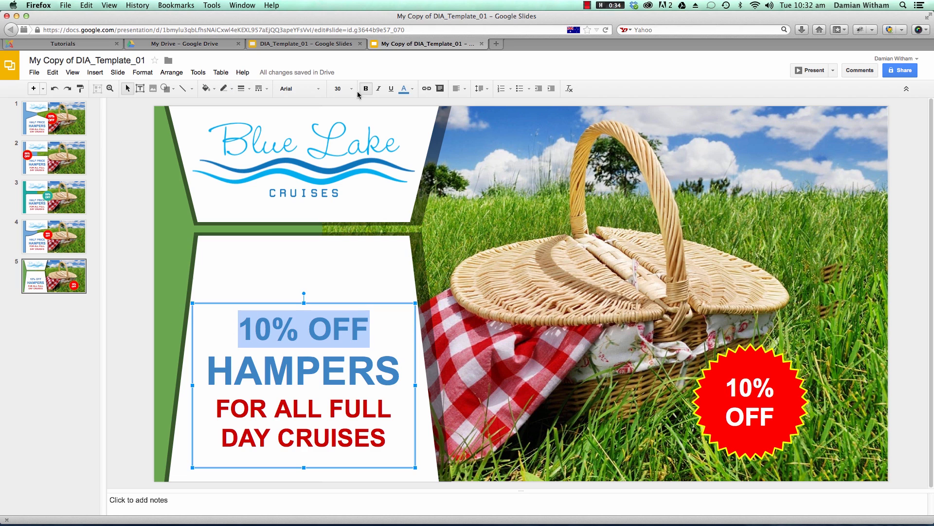
pyautogui.click(341, 89)
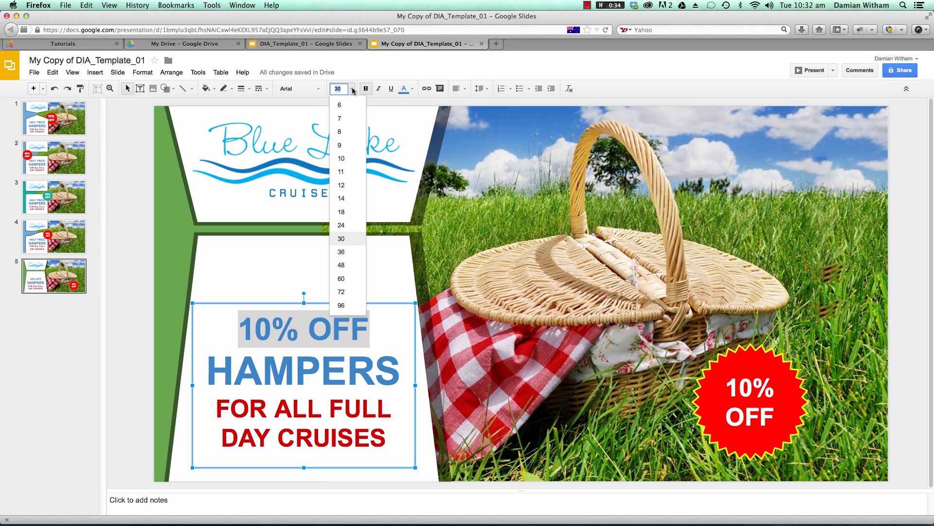
pyautogui.click(341, 265)
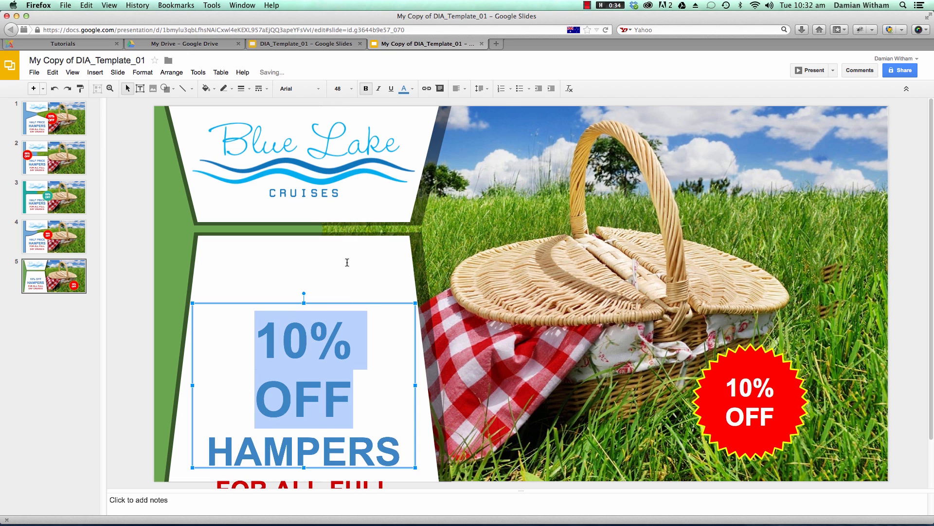
# Widen the offer text box so "10% OFF" fits on one line, and move it up to the white panel's upper edge.
pyautogui.moveTo(191, 301); pyautogui.dragTo(170, 294)
pyautogui.moveTo(371, 298); pyautogui.dragTo(375, 244)
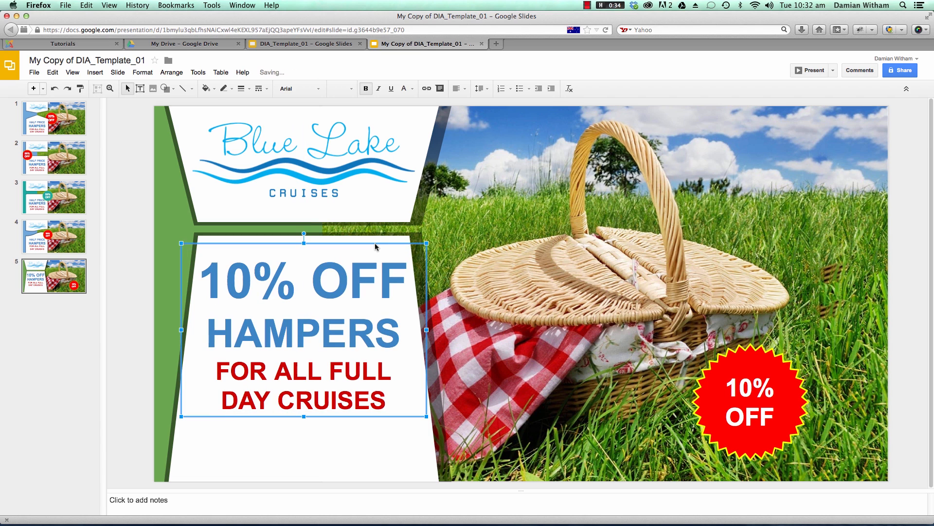
pyautogui.press('Escape')
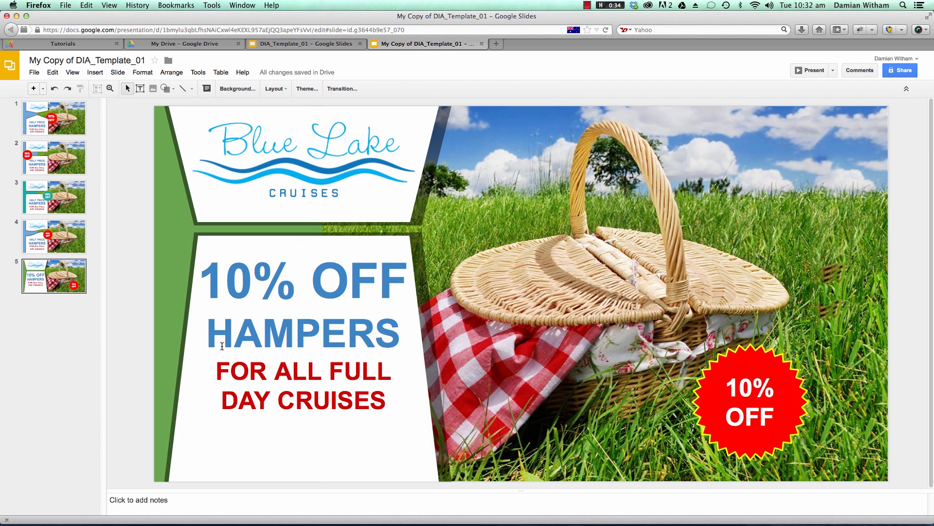
# Change the font of all the offer text in the white panel to Chewy, picked from the additional fonts.
pyautogui.click(254, 286)
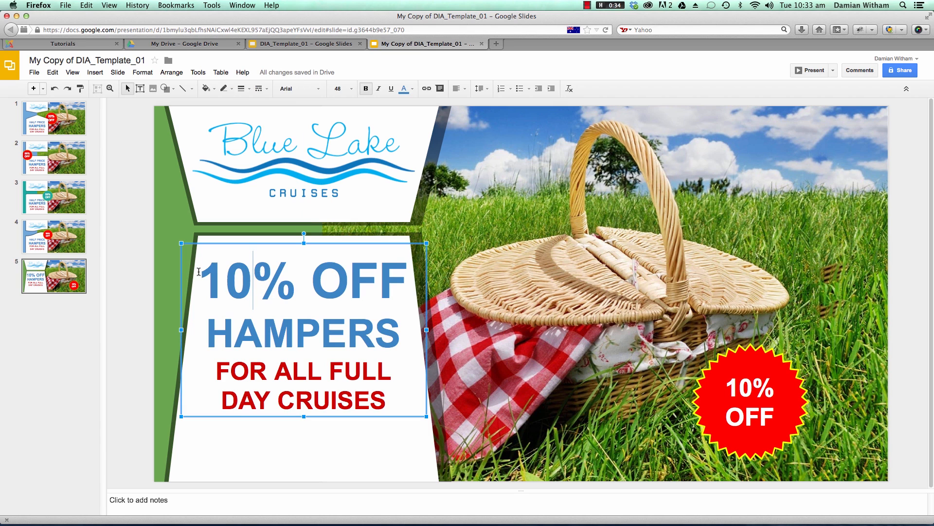
pyautogui.moveTo(199, 271); pyautogui.dragTo(397, 402)
pyautogui.rightClick(287, 308)
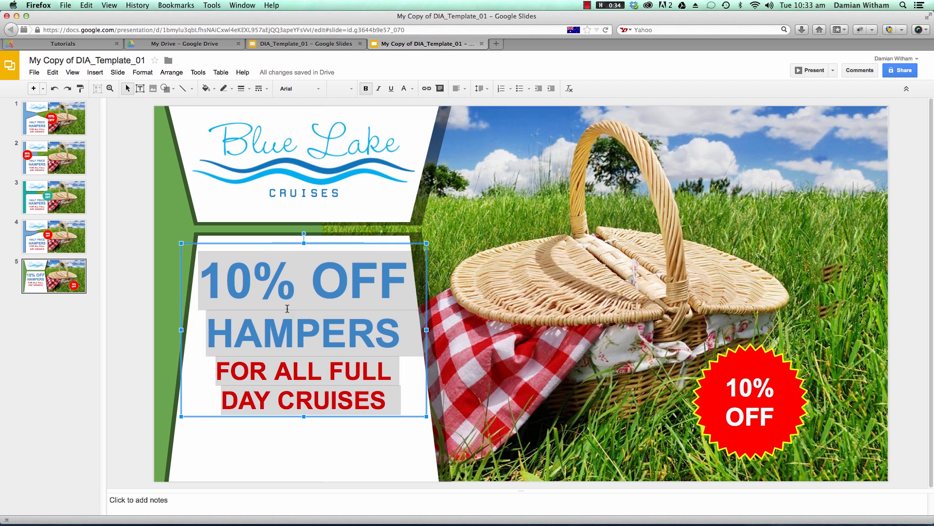
pyautogui.click(319, 89)
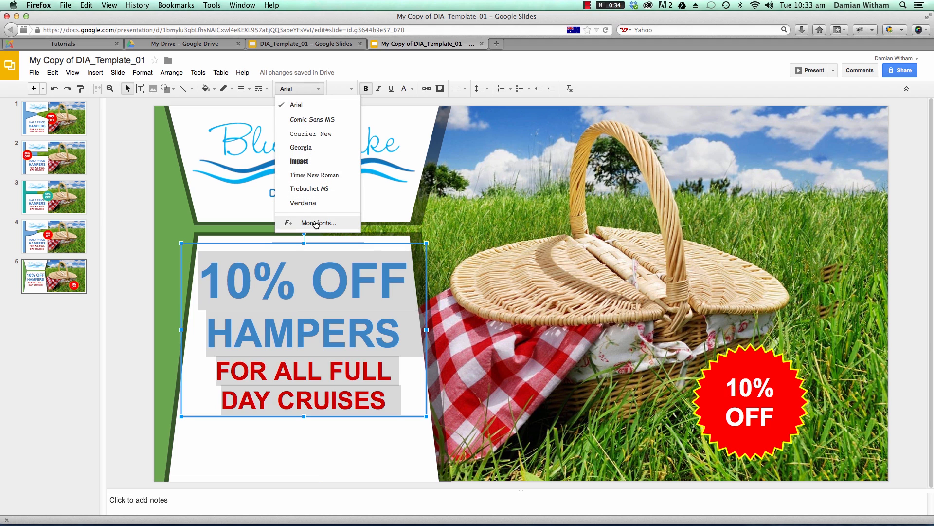
pyautogui.click(316, 224)
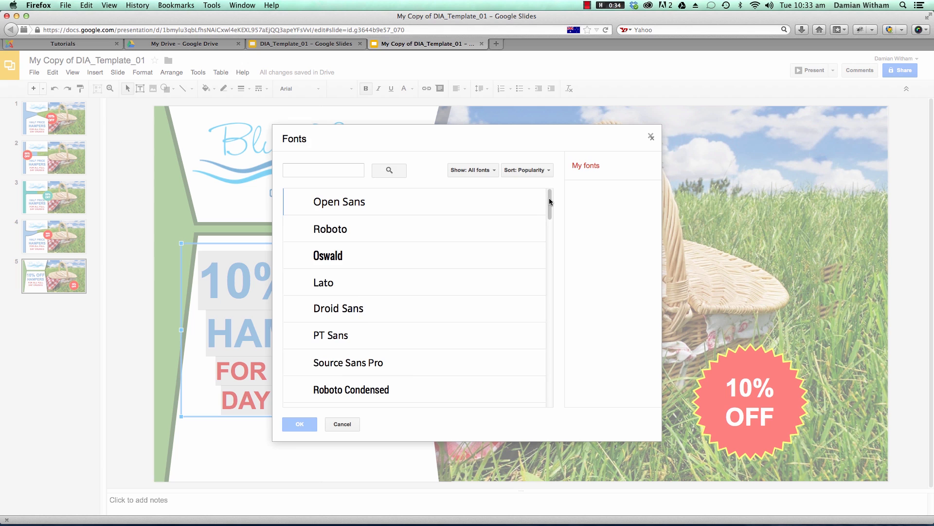
pyautogui.moveTo(550, 199); pyautogui.dragTo(550, 358)
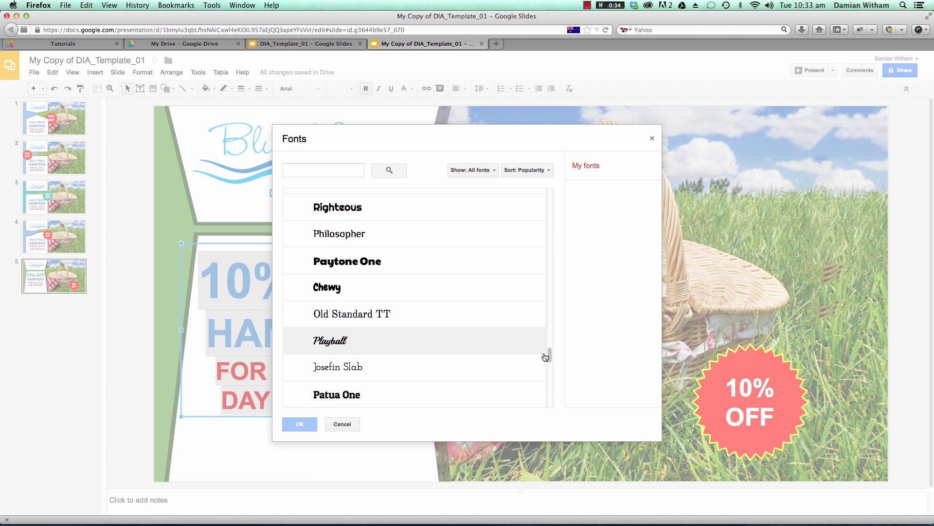
pyautogui.click(346, 291)
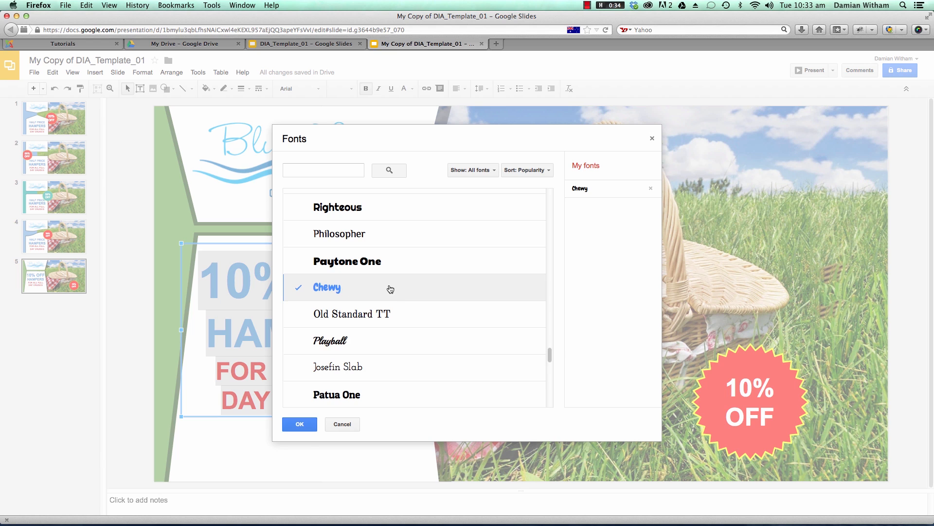
pyautogui.click(300, 424)
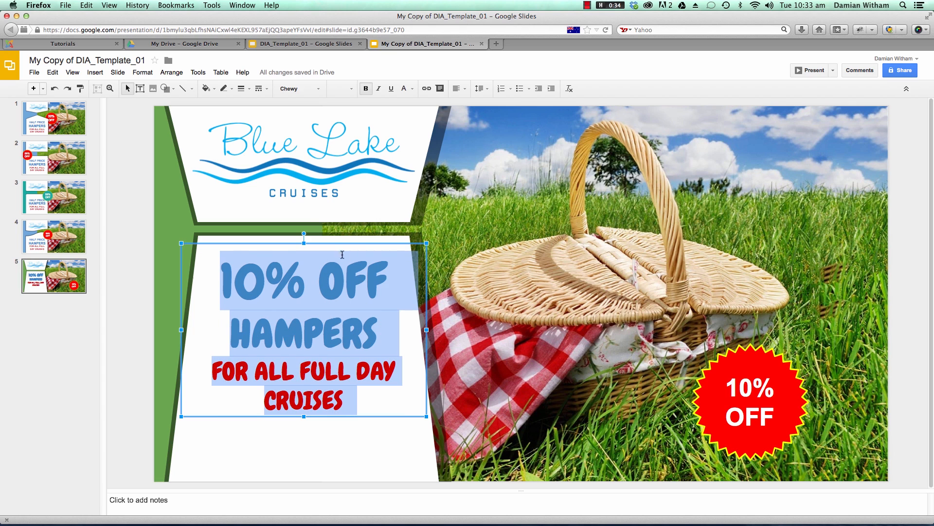
pyautogui.click(483, 312)
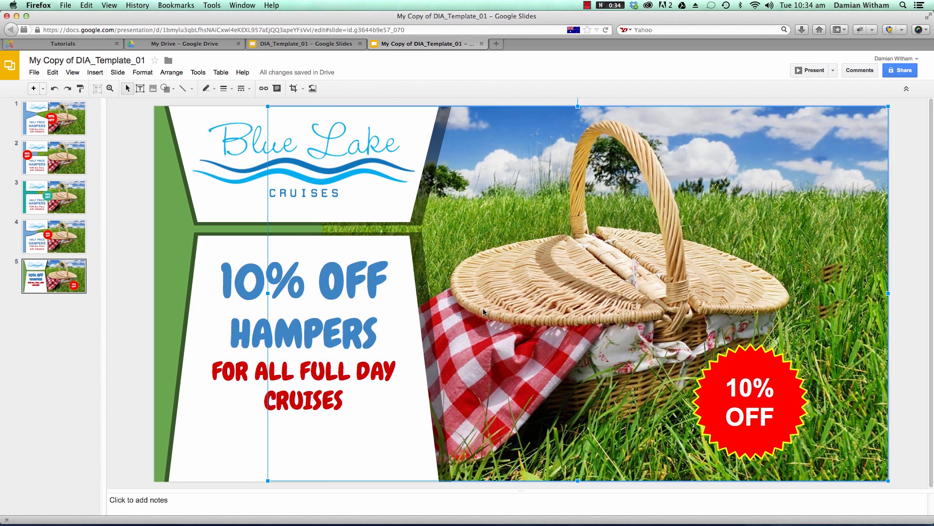
# Extend the offer text box down to near the slide's lower edge and set "FOR ALL FULL DAY CRUISES" to font size 28.
pyautogui.click(308, 290)
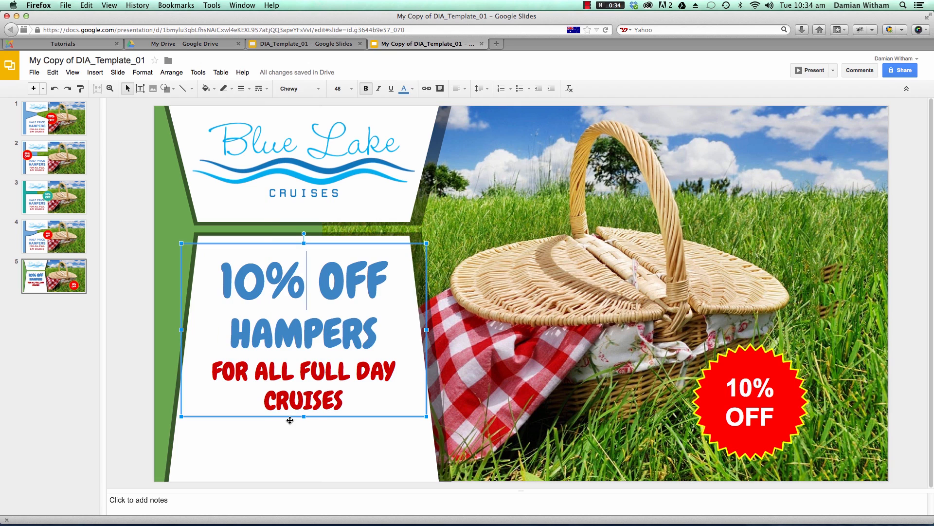
pyautogui.moveTo(303, 417); pyautogui.dragTo(303, 467)
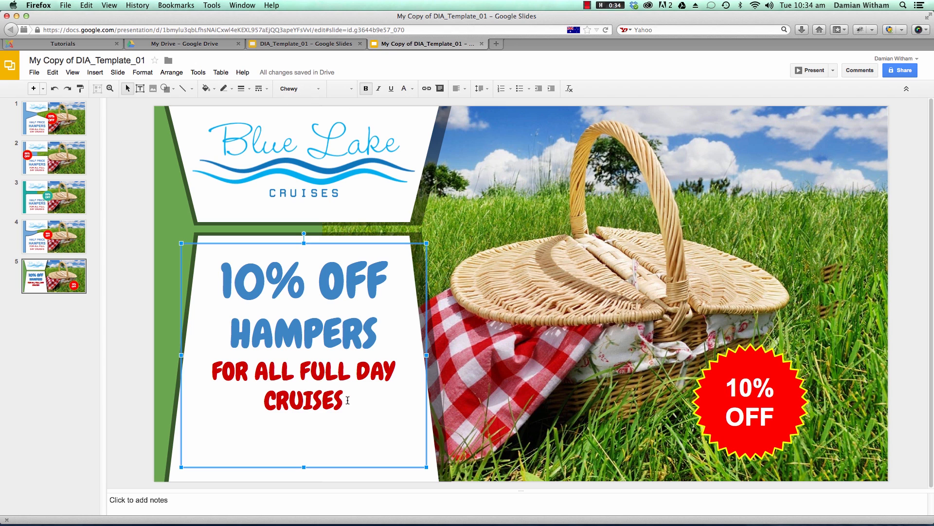
pyautogui.moveTo(347, 400); pyautogui.dragTo(211, 368)
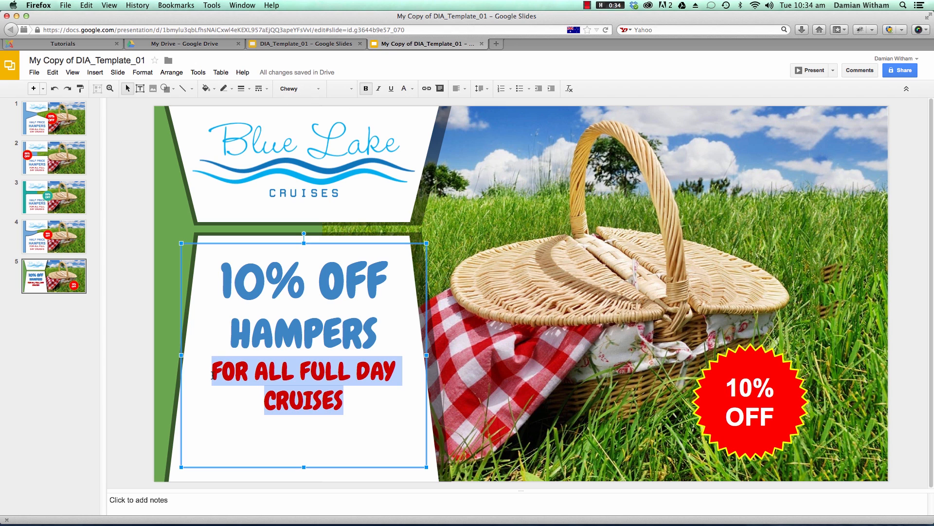
pyautogui.click(351, 89)
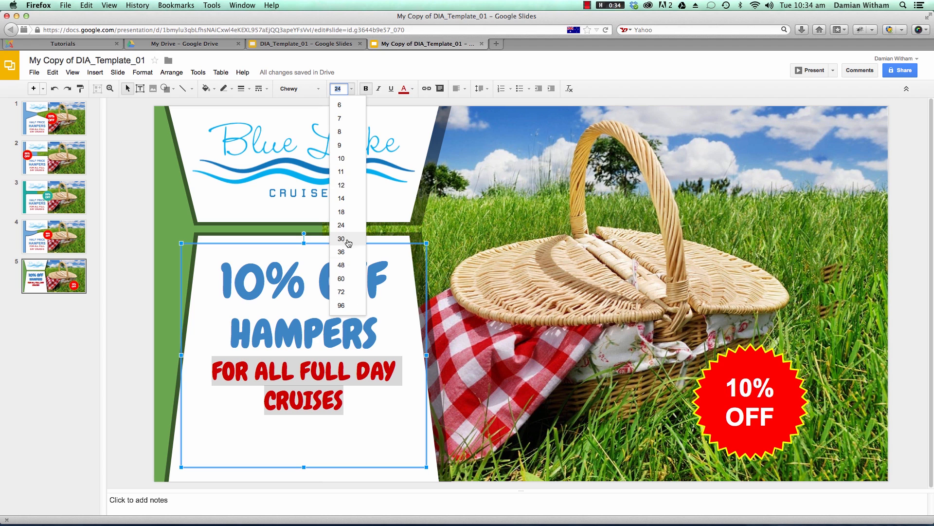
pyautogui.click(340, 88)
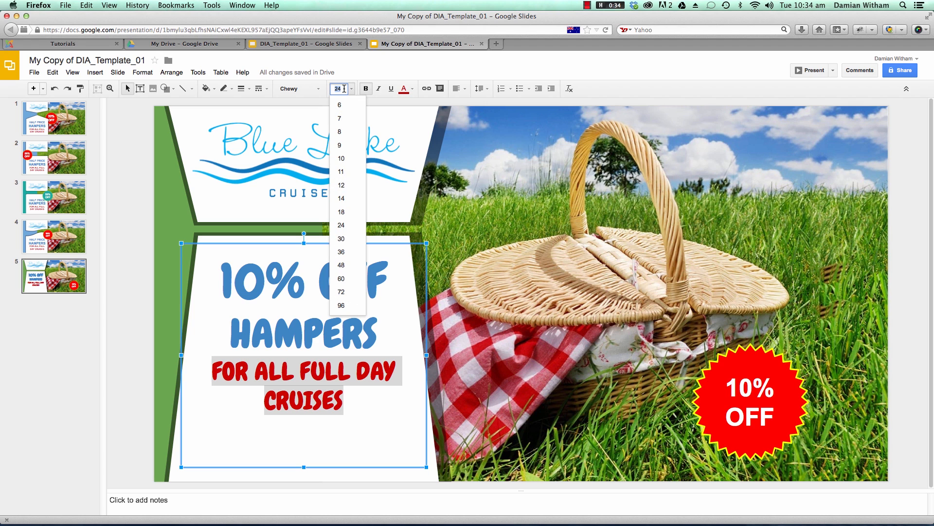
pyautogui.write('2')
pyautogui.press('Return')
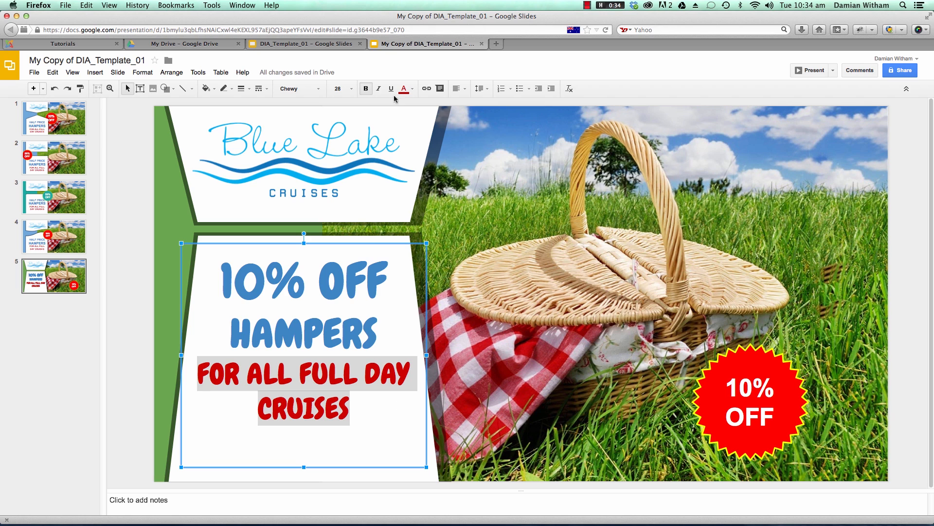
# Try toggling bold, italic and underline on "FOR ALL FULL DAY CRUISES", returning each to its original state.
pyautogui.click(367, 91)
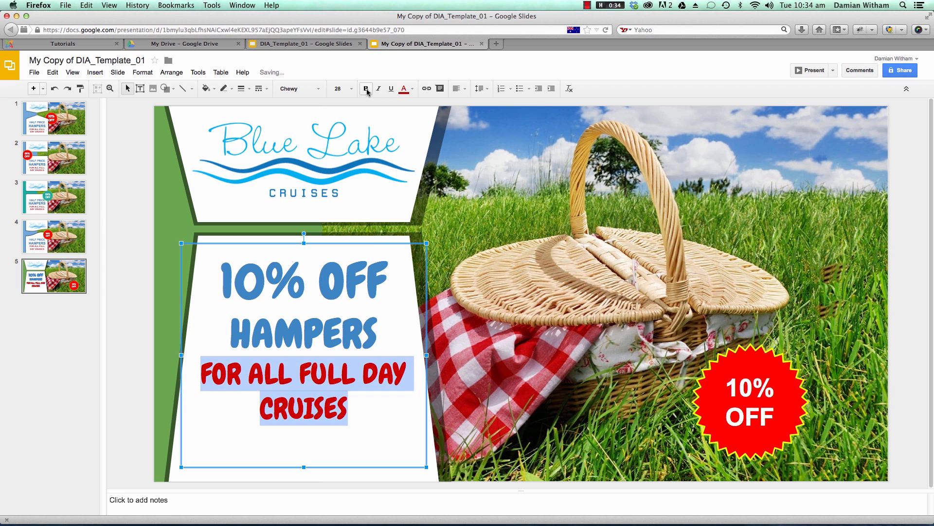
pyautogui.click(379, 89)
pyautogui.click(380, 91)
pyautogui.click(392, 89)
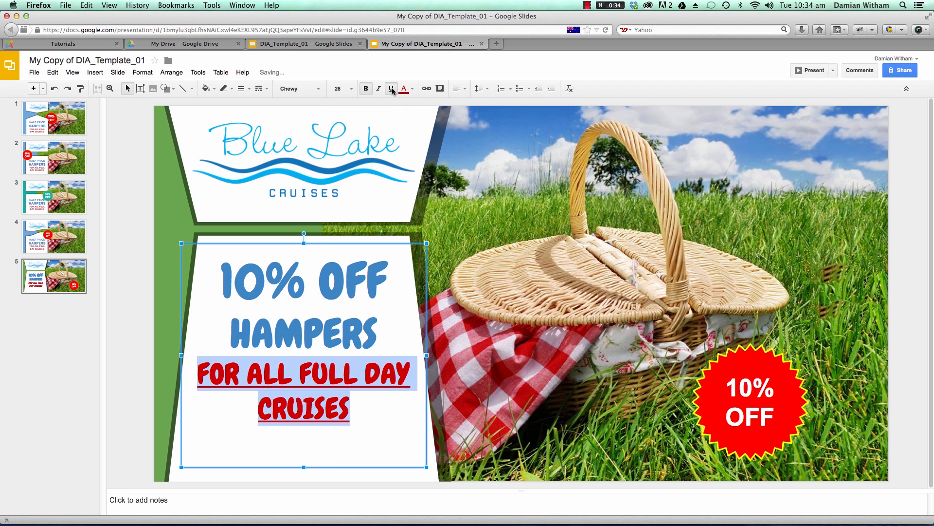
pyautogui.click(392, 91)
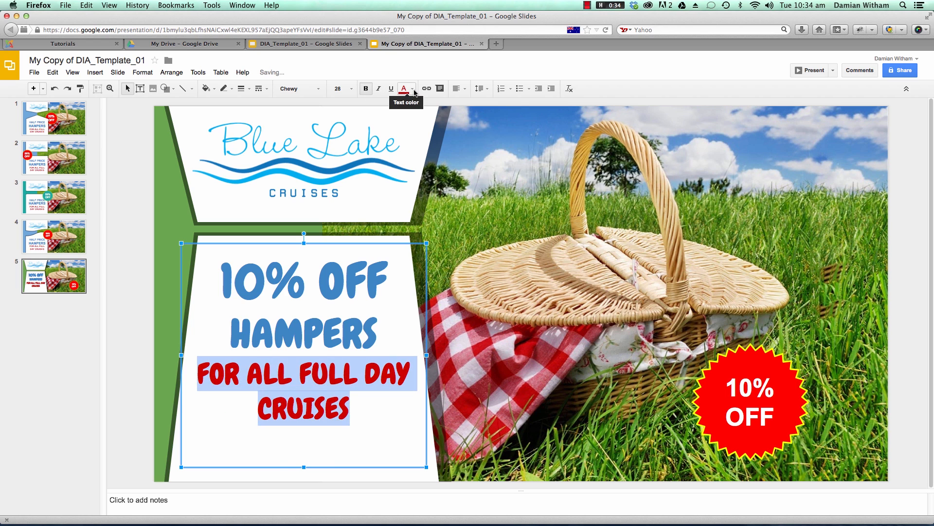
# Recolour the "FOR ALL FULL DAY CRUISES" text golden yellow and clear the text selection.
pyautogui.click(412, 90)
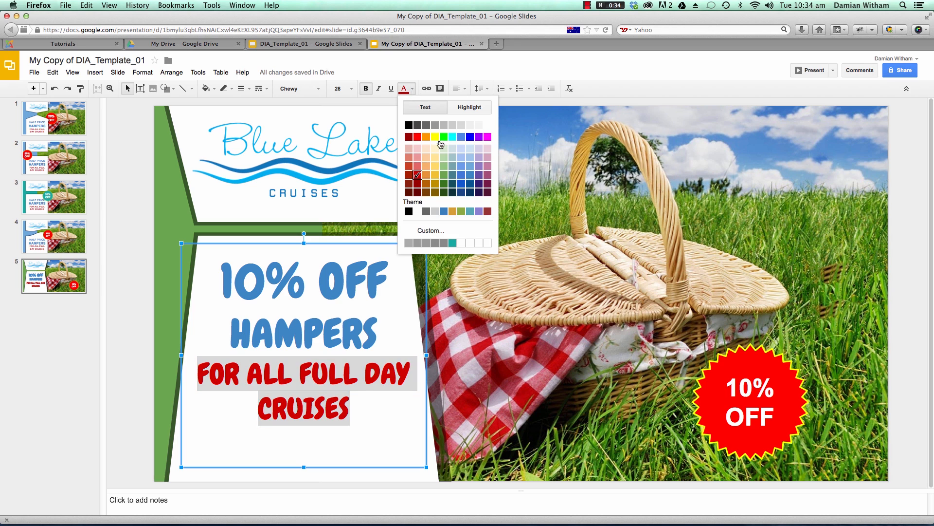
pyautogui.click(435, 177)
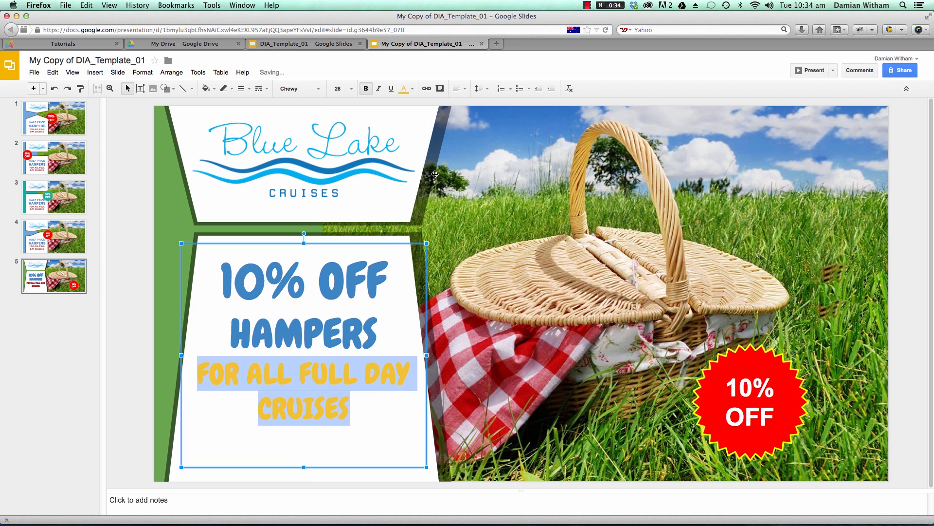
pyautogui.click(387, 320)
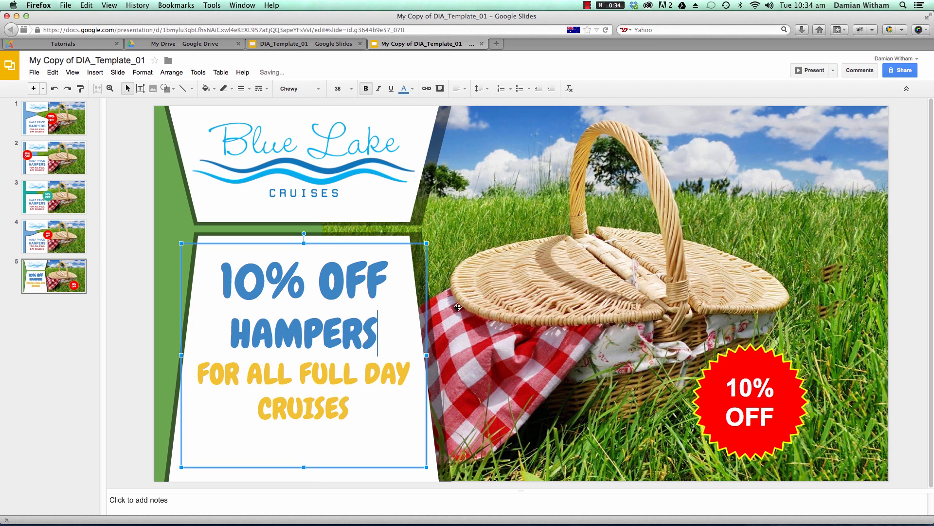
pyautogui.click(412, 89)
pyautogui.click(434, 231)
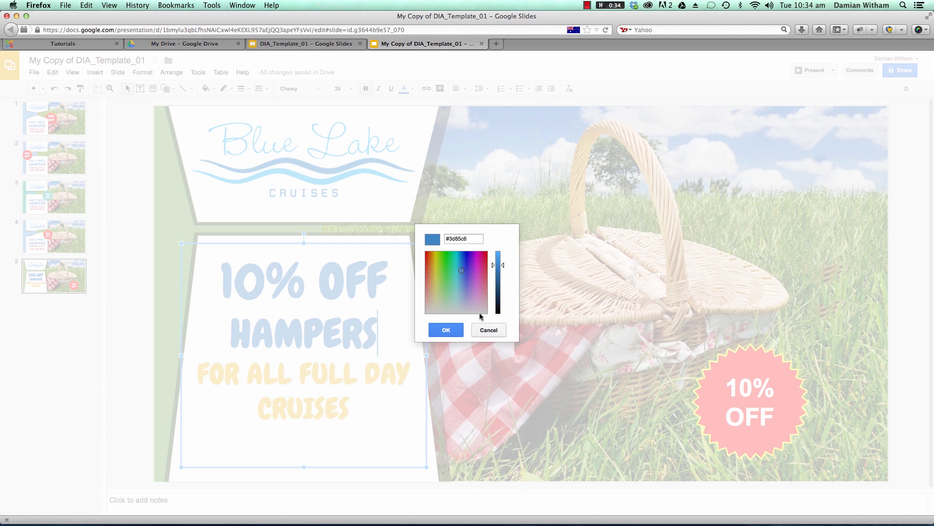
pyautogui.click(489, 330)
# Mix the custom text colour #ffc729 with the cursor at the end of the "HAMPERS" line and apply it.
pyautogui.click(412, 89)
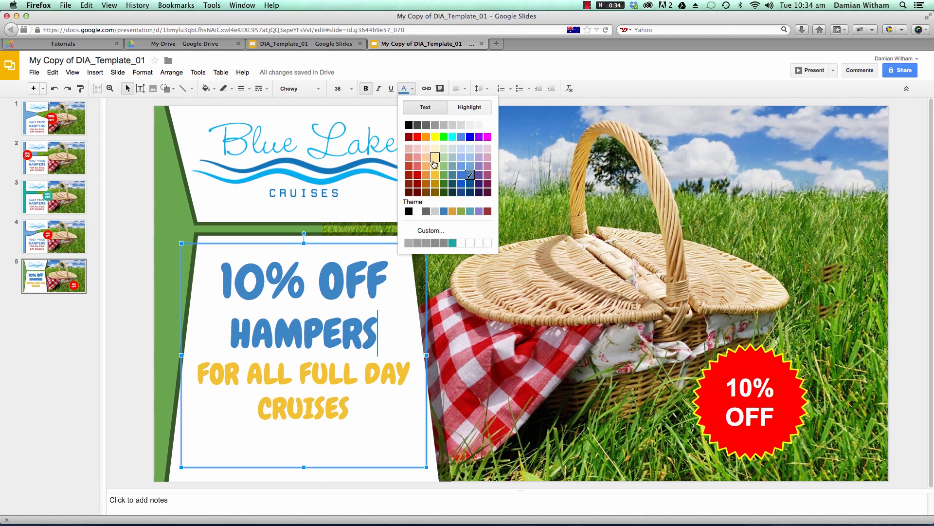
pyautogui.click(435, 231)
pyautogui.moveTo(463, 272)
pyautogui.mouseDown()
pyautogui.moveTo(471, 263)
pyautogui.moveTo(440, 264)
pyautogui.moveTo(479, 260)
pyautogui.moveTo(503, 271)
pyautogui.moveTo(503, 294)
pyautogui.moveTo(504, 252)
pyautogui.moveTo(432, 258)
pyautogui.mouseUp()
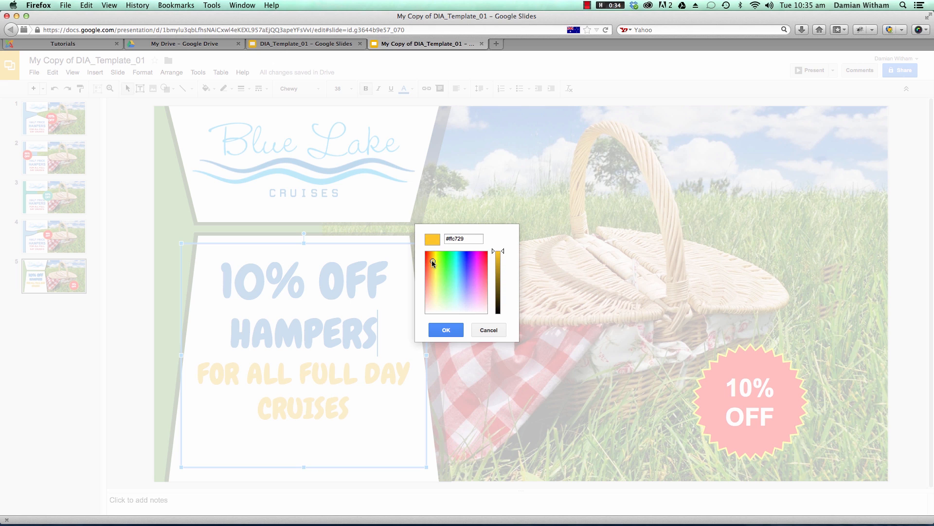
pyautogui.click(444, 331)
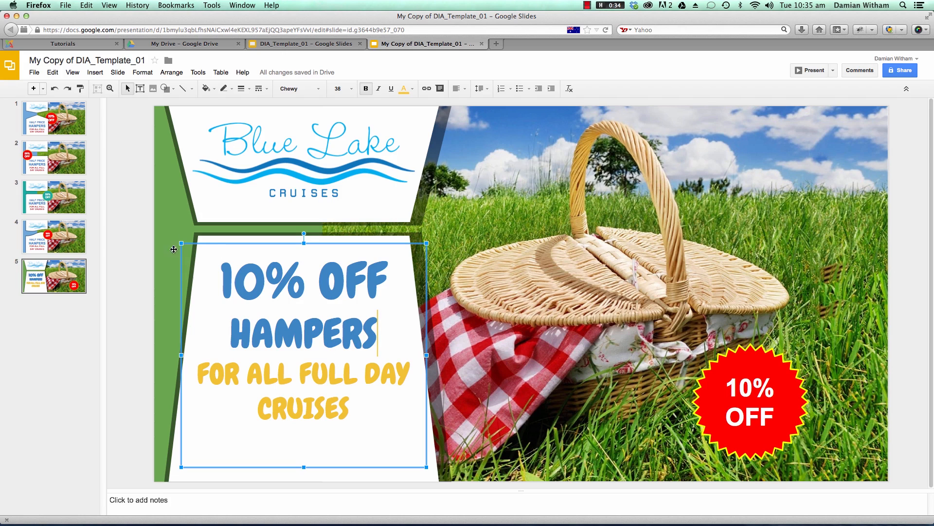
# Fill the green background shape behind the white panels with the custom yellow #ffc729.
pyautogui.click(169, 280)
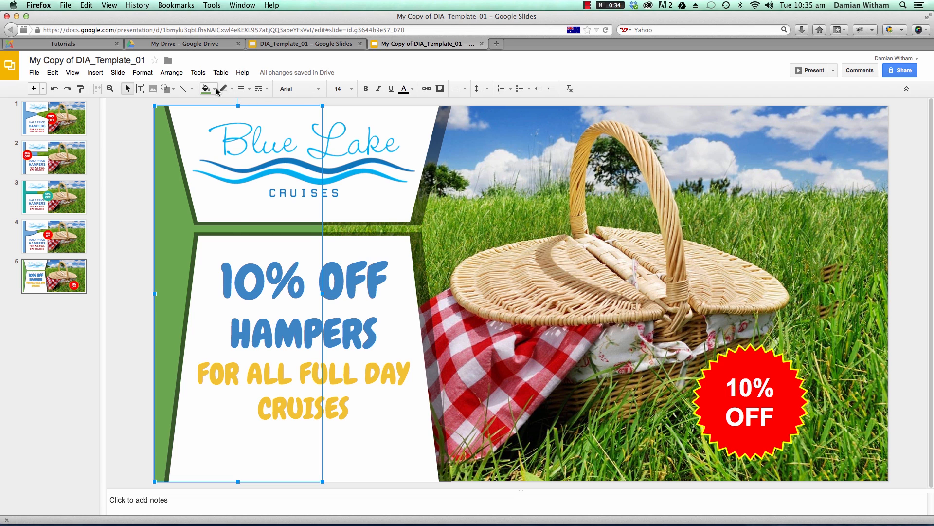
pyautogui.click(216, 90)
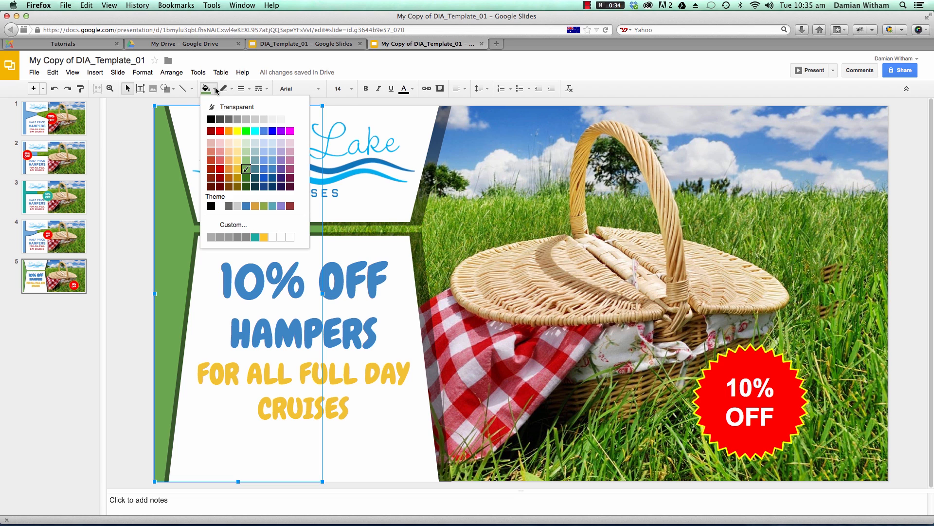
pyautogui.click(263, 237)
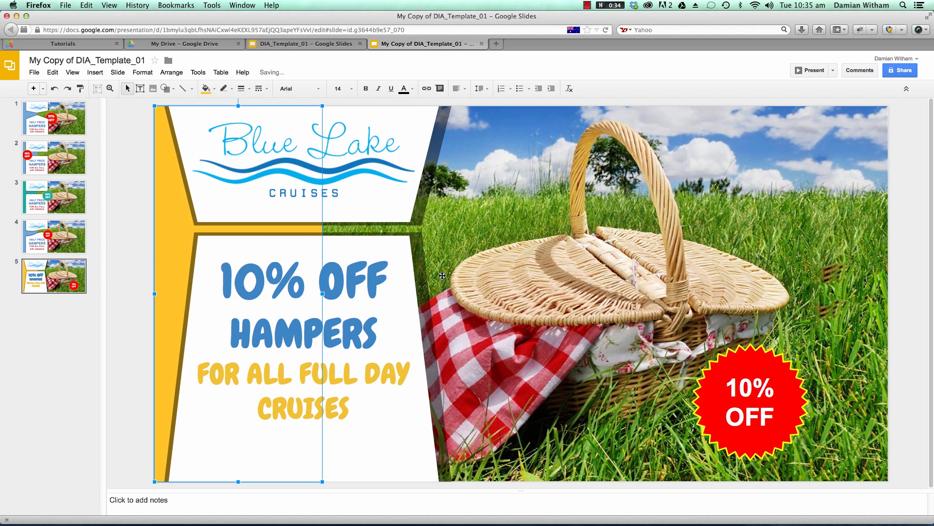
# Try left alignment on the "10% OFF HAMPERS" heading and restore it to centred.
pyautogui.click(381, 247)
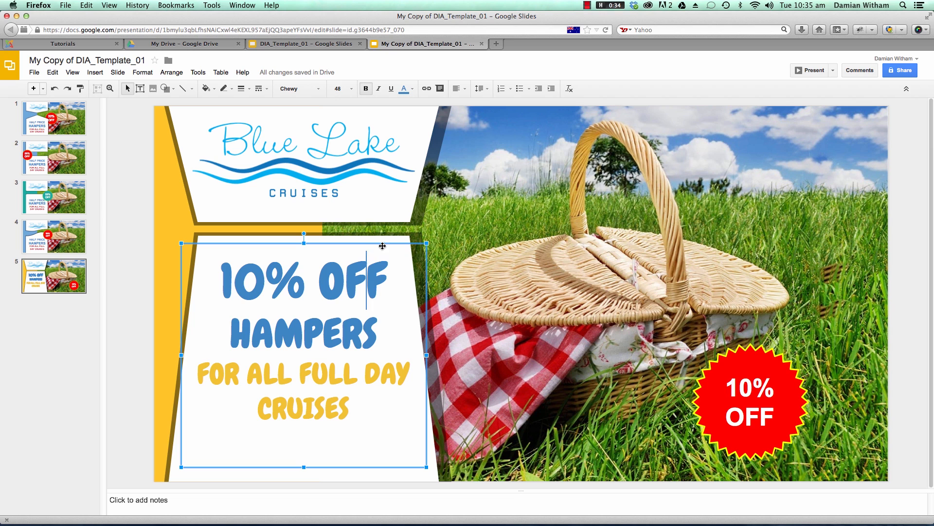
pyautogui.click(465, 92)
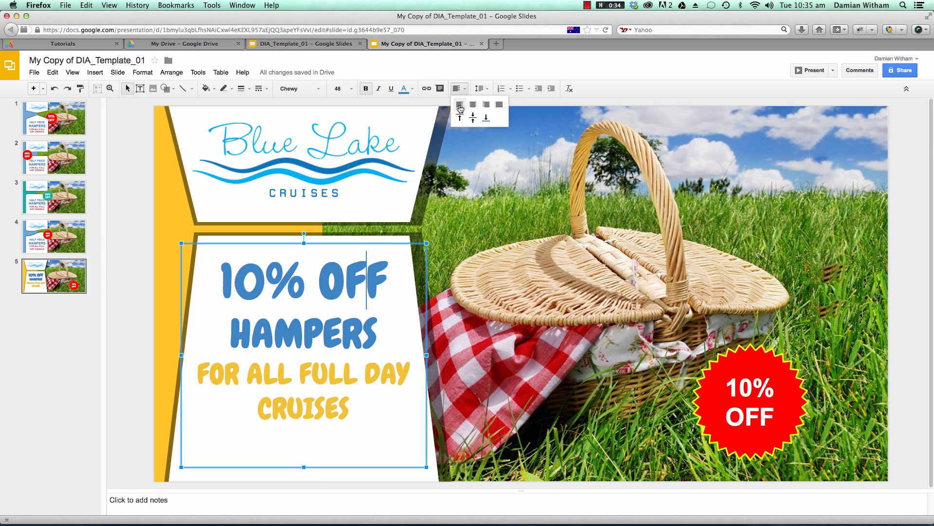
pyautogui.click(460, 108)
pyautogui.click(459, 89)
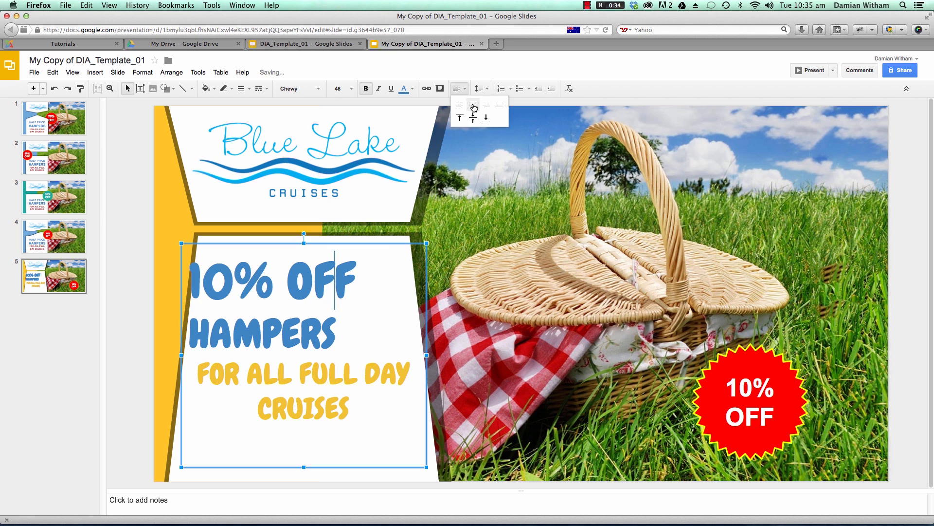
pyautogui.click(473, 106)
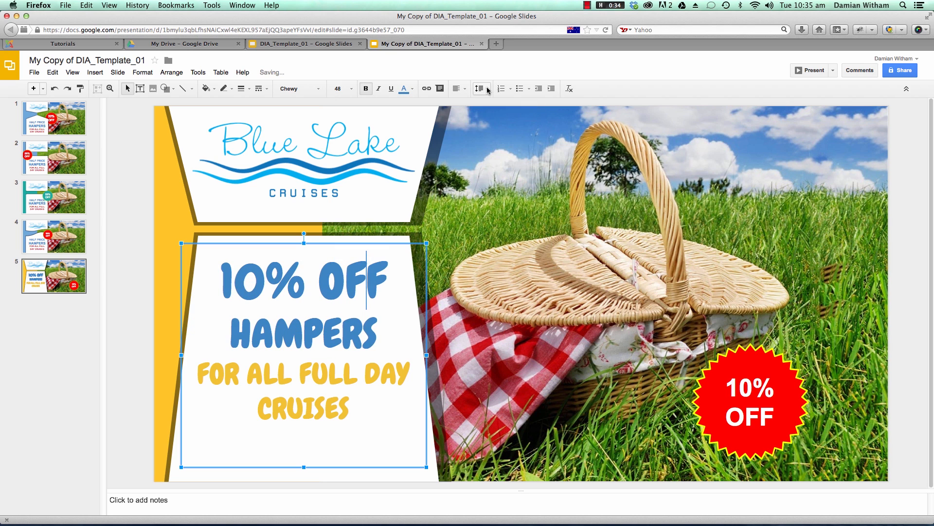
# Try a wider line spacing on the offer text and return it to the original spacing.
pyautogui.click(487, 89)
pyautogui.click(495, 118)
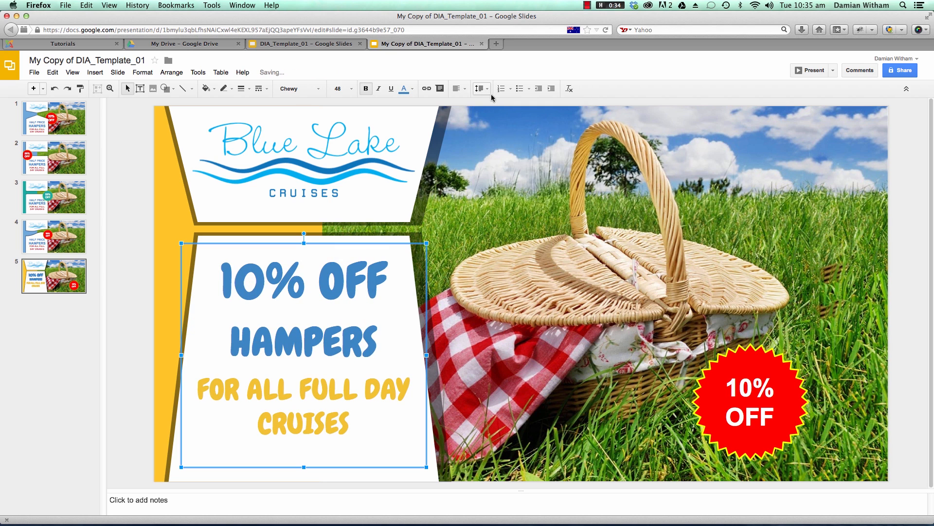
pyautogui.click(488, 90)
pyautogui.click(494, 105)
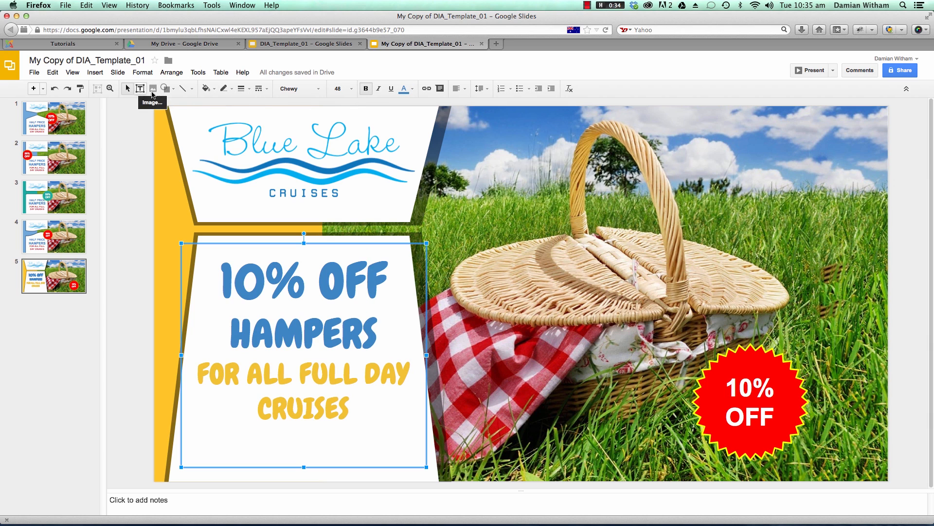
# Insert a large rounded rectangle over the picnic basket's handle in the photo.
pyautogui.click(144, 262)
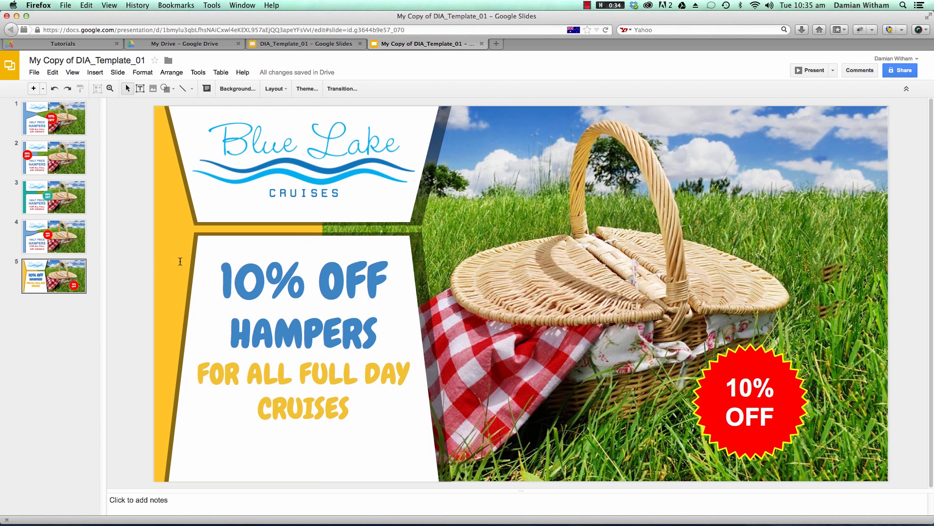
pyautogui.click(173, 90)
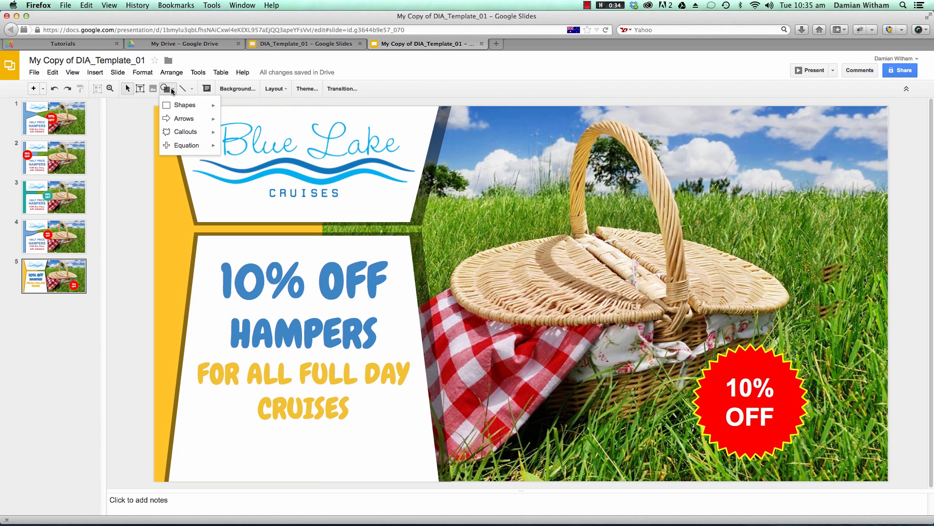
pyautogui.moveTo(183, 111)
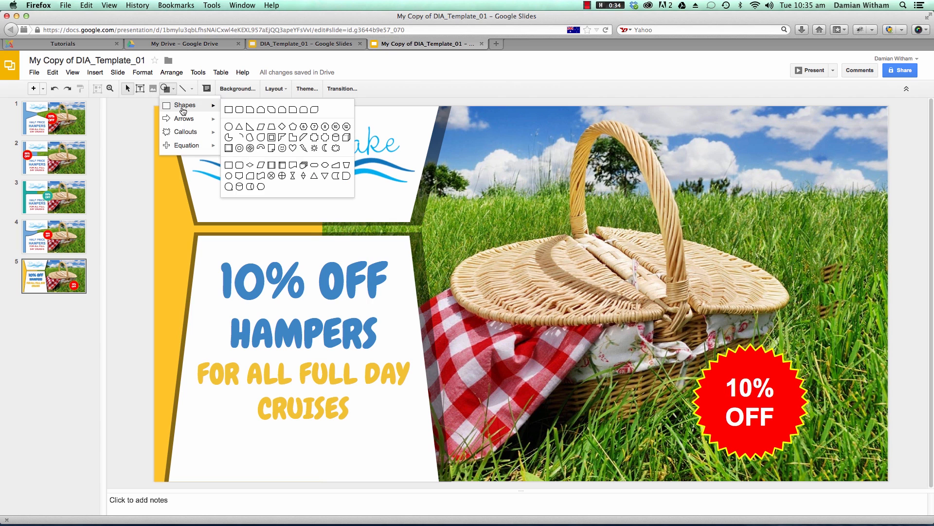
pyautogui.click(239, 110)
pyautogui.moveTo(492, 147); pyautogui.dragTo(729, 261)
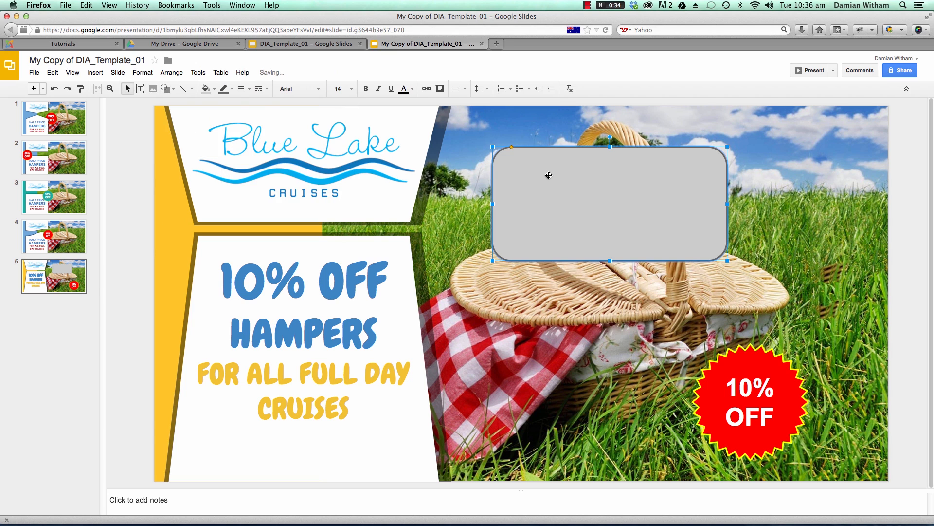
# Insert a large notched right-pointing block arrow over the basket, below the rounded rectangle.
pyautogui.click(166, 89)
pyautogui.moveTo(202, 117)
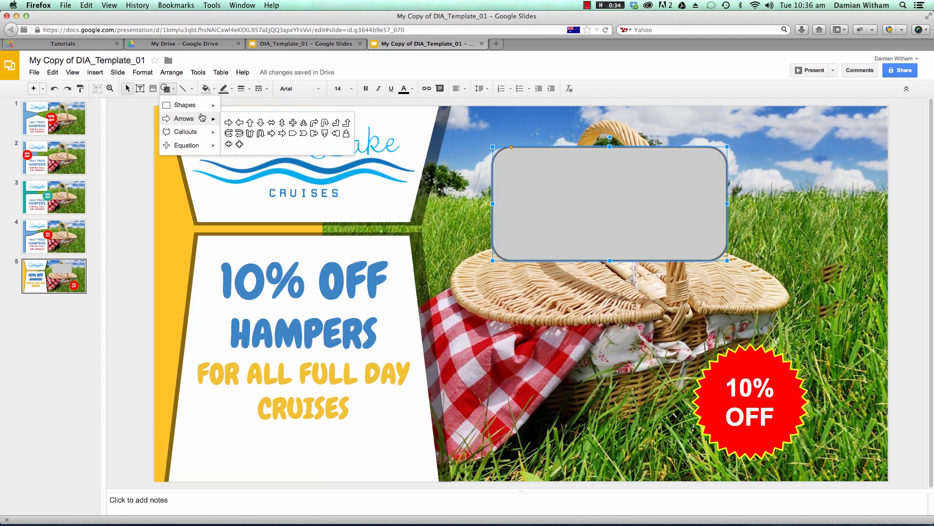
pyautogui.click(282, 133)
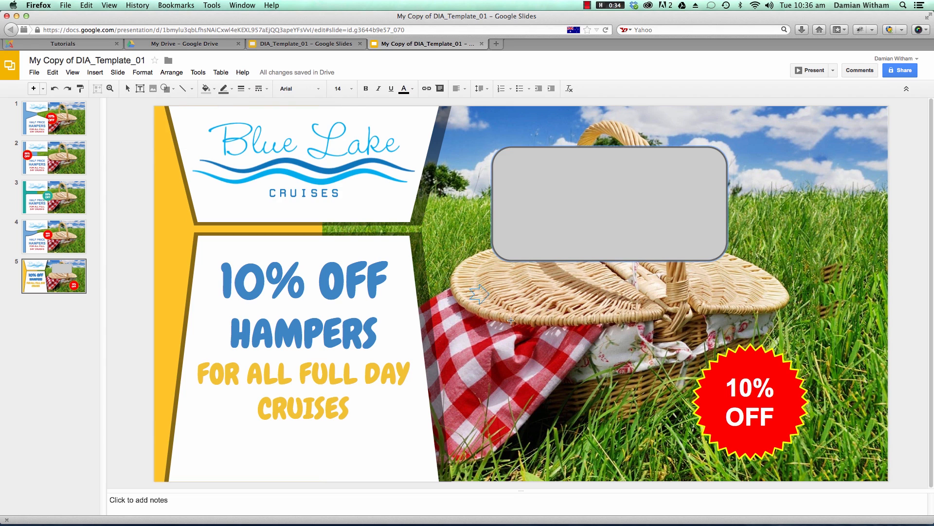
pyautogui.moveTo(470, 283); pyautogui.dragTo(674, 392)
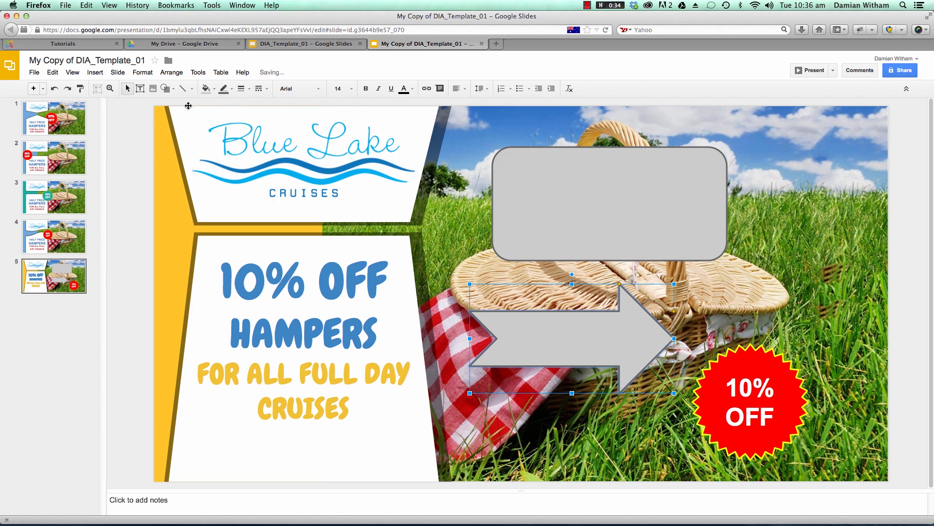
# Insert a many-pointed starburst callout and place it beside the rounded rectangle, above the red "10% OFF" badge.
pyautogui.click(165, 89)
pyautogui.moveTo(182, 132)
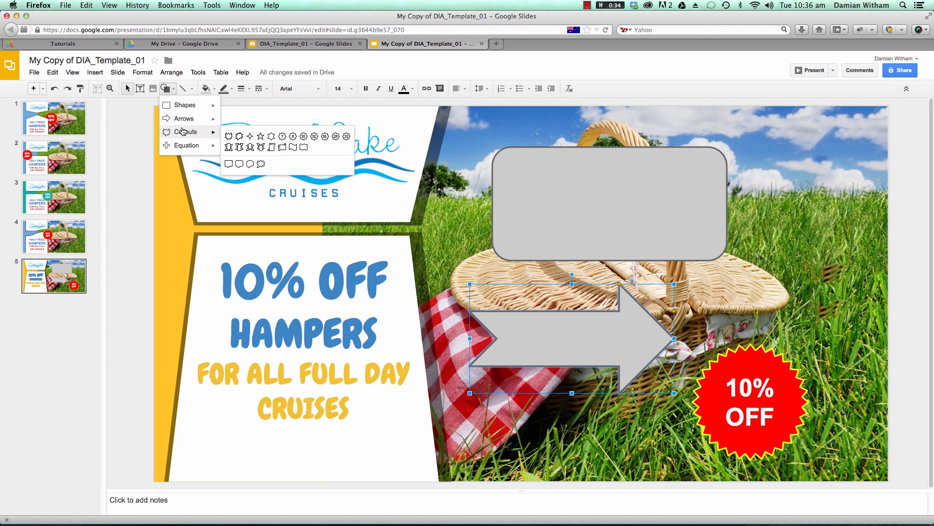
pyautogui.click(336, 136)
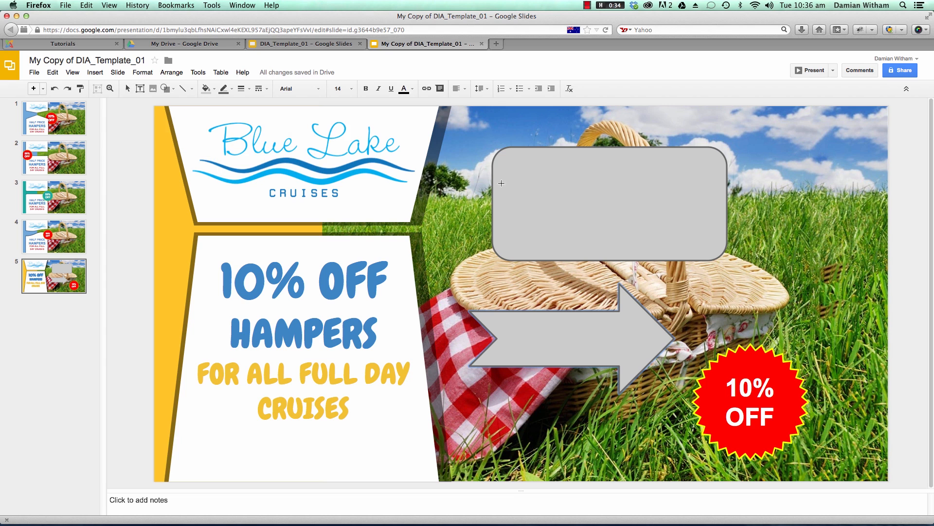
pyautogui.moveTo(752, 210); pyautogui.dragTo(877, 321)
pyautogui.moveTo(831, 277); pyautogui.dragTo(800, 274)
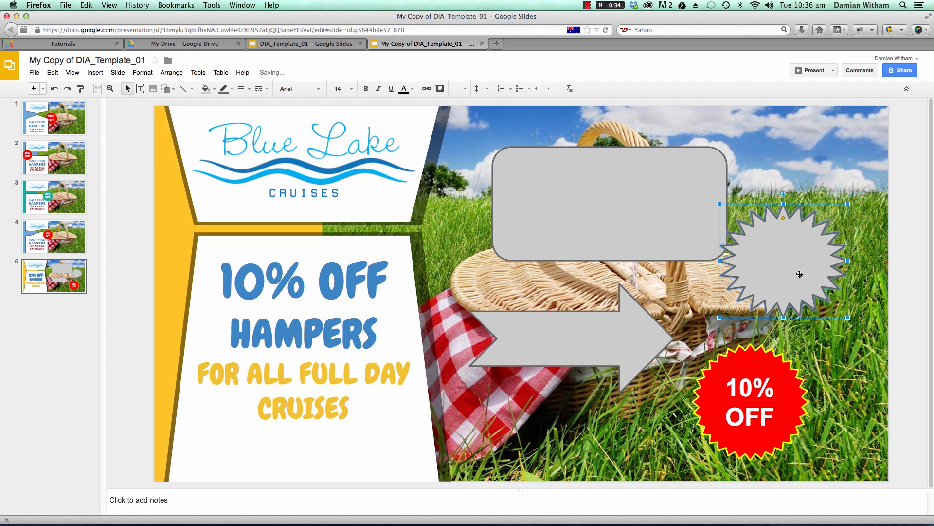
# Reshape the grey arrow with a thicker shaft and longer head, and try adjusting the rounded rectangle's corner radius.
pyautogui.click(663, 190)
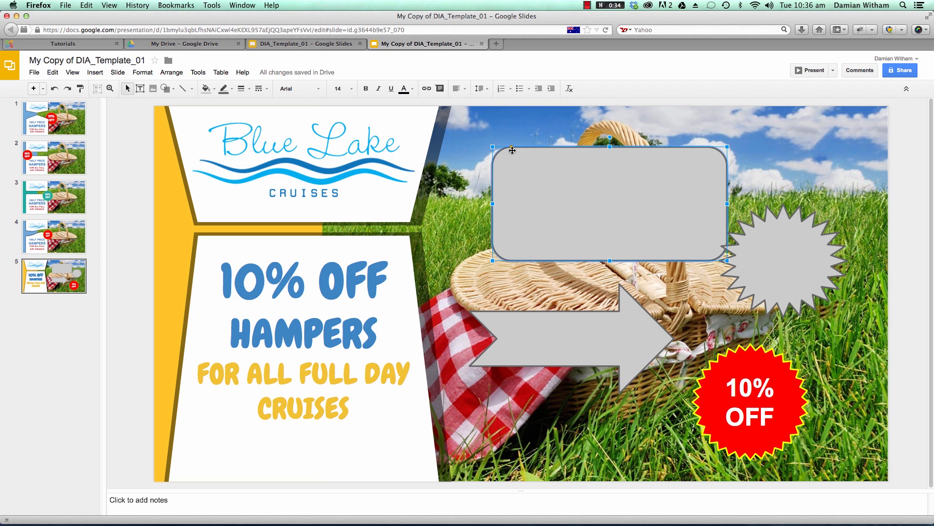
pyautogui.click(578, 344)
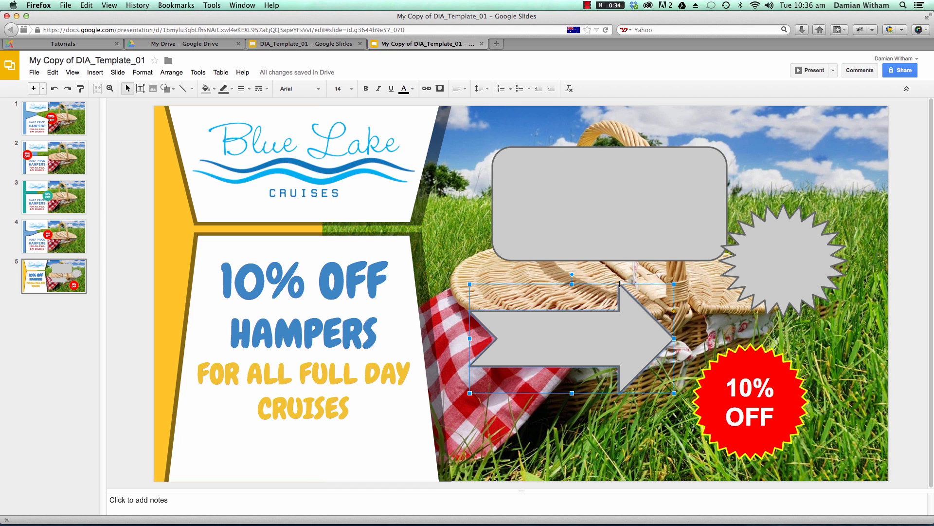
pyautogui.moveTo(619, 284)
pyautogui.mouseDown()
pyautogui.moveTo(586, 284)
pyautogui.moveTo(630, 284)
pyautogui.mouseUp()
pyautogui.moveTo(673, 311); pyautogui.dragTo(611, 283)
pyautogui.click(685, 176)
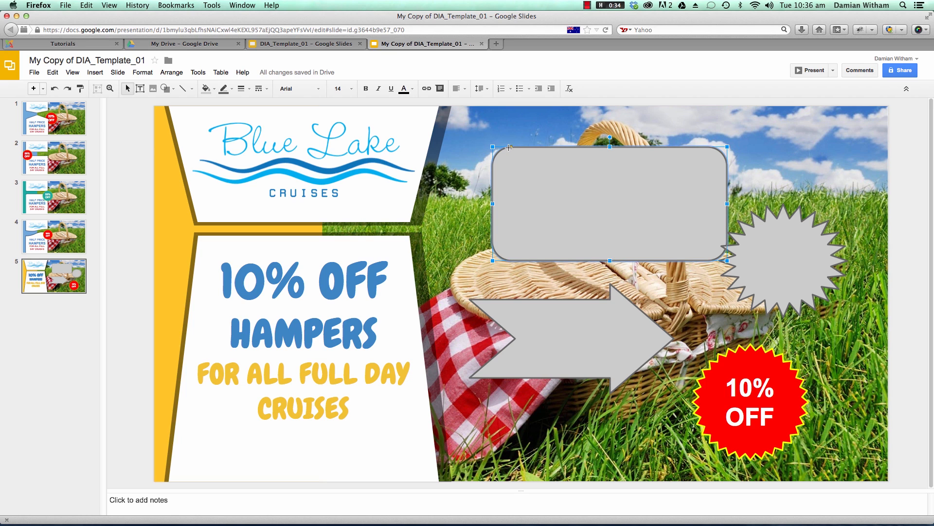
pyautogui.moveTo(511, 147)
pyautogui.mouseDown()
pyautogui.moveTo(500, 147)
pyautogui.moveTo(511, 147)
pyautogui.mouseUp()
# Stretch the grey starburst taller and reshape it into long thin spikes around a small centre.
pyautogui.click(775, 236)
pyautogui.moveTo(783, 205); pyautogui.dragTo(784, 212)
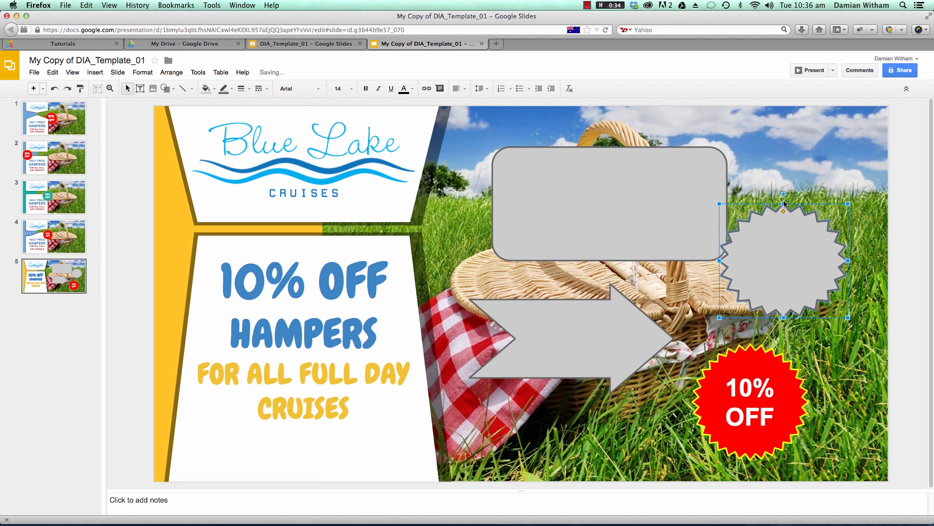
pyautogui.moveTo(790, 318); pyautogui.dragTo(788, 336)
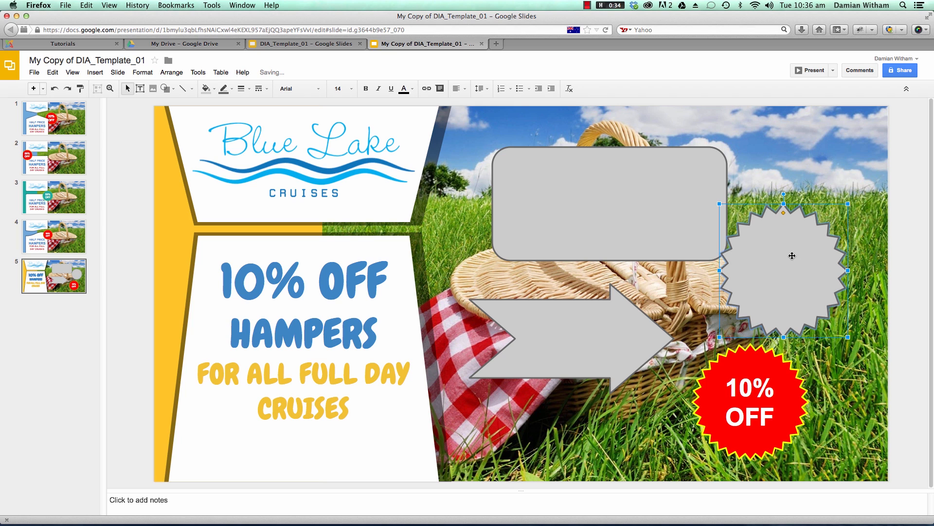
pyautogui.moveTo(785, 212); pyautogui.dragTo(812, 263)
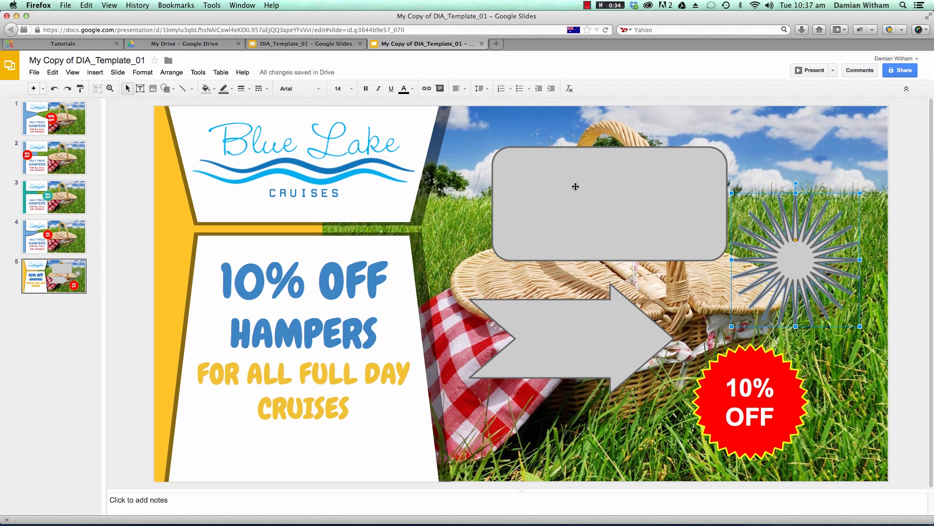
# Fill the rounded rectangle with the saved custom yellow.
pyautogui.click(626, 174)
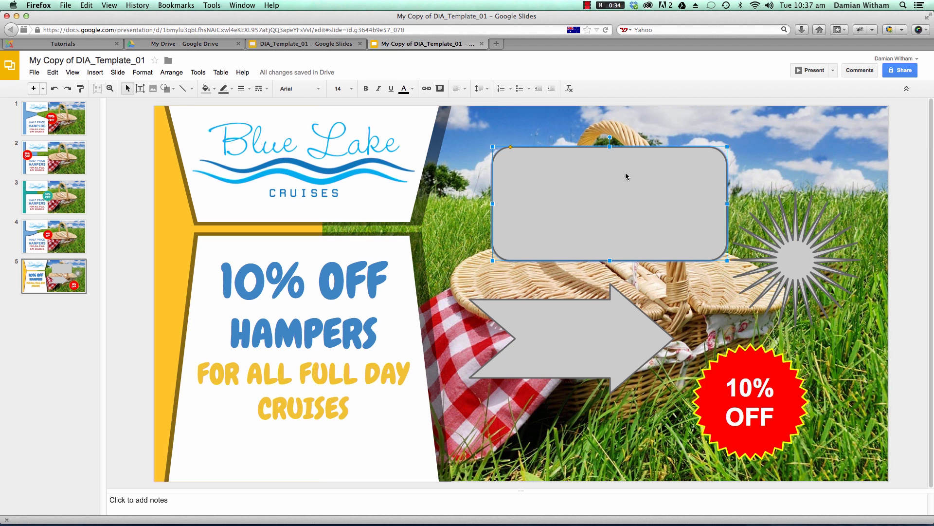
pyautogui.click(215, 89)
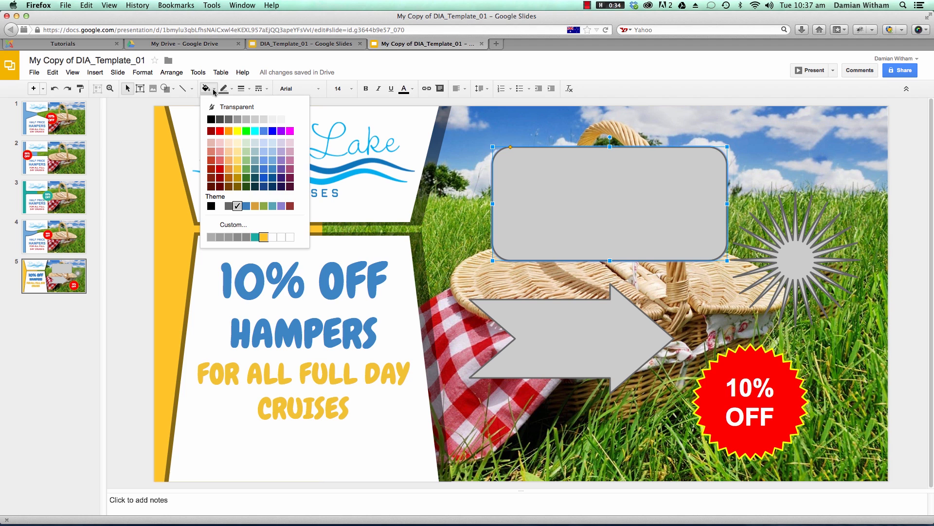
pyautogui.click(264, 237)
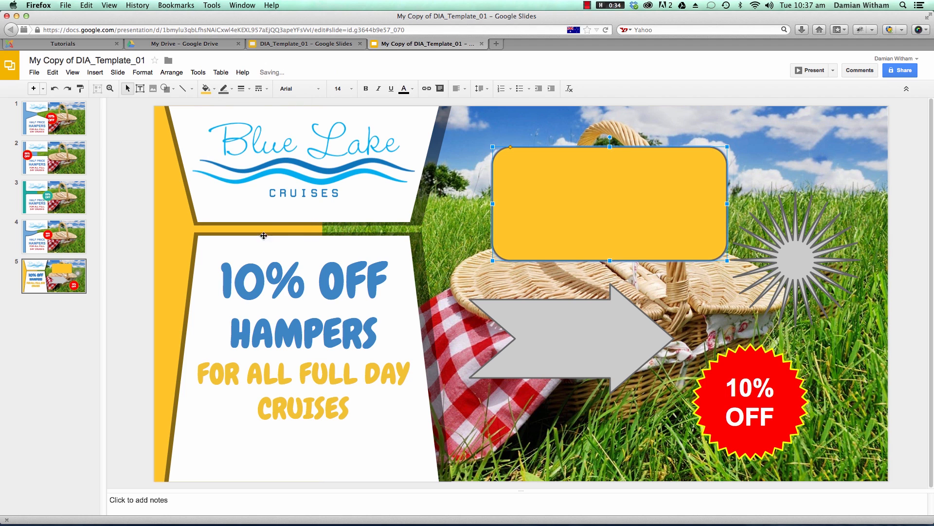
# Try border weights of 4px and 12px on the yellow rounded rectangle.
pyautogui.click(250, 90)
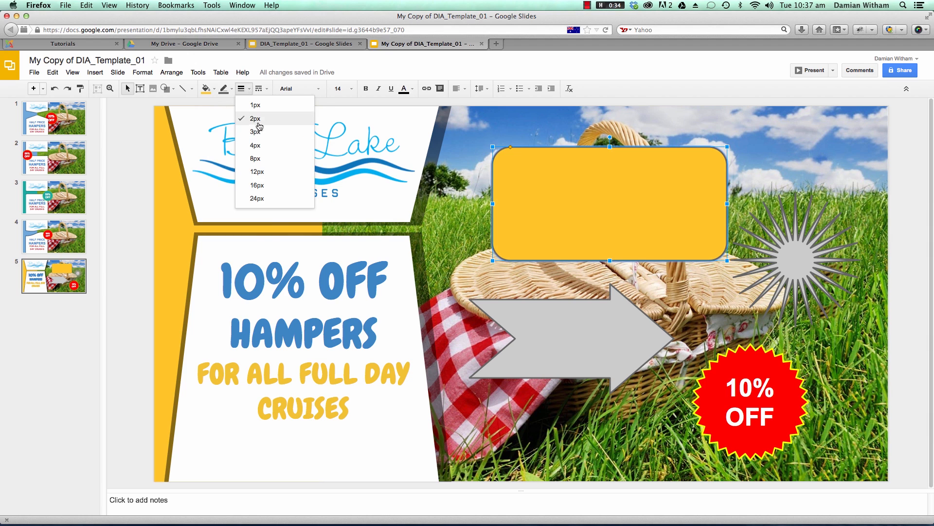
pyautogui.click(255, 146)
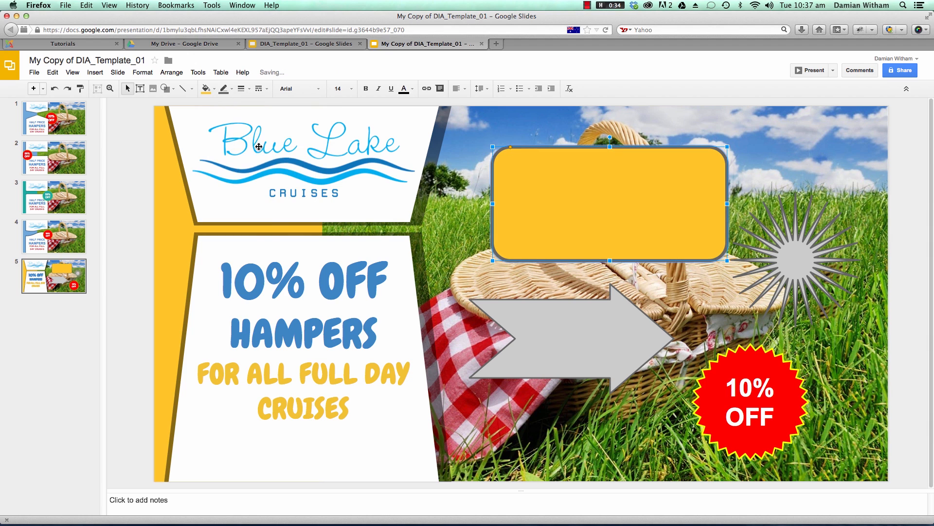
pyautogui.click(249, 89)
pyautogui.click(260, 172)
# Try a dash-dot border on the yellow rectangle, return it to a solid line and set its weight to 1px.
pyautogui.click(266, 92)
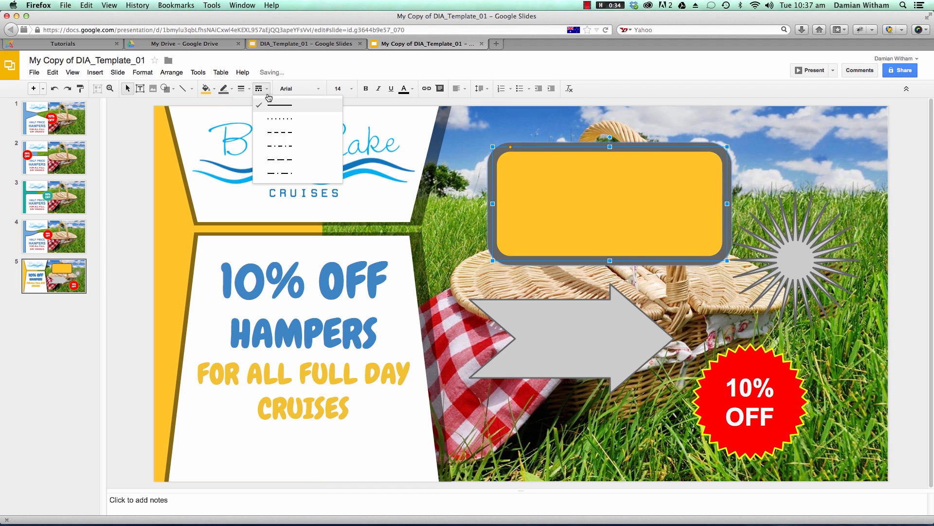
pyautogui.click(280, 146)
pyautogui.click(269, 90)
pyautogui.click(272, 105)
pyautogui.click(249, 89)
pyautogui.click(258, 104)
# Try green and then dark blue as the yellow rectangle's border colour.
pyautogui.click(227, 89)
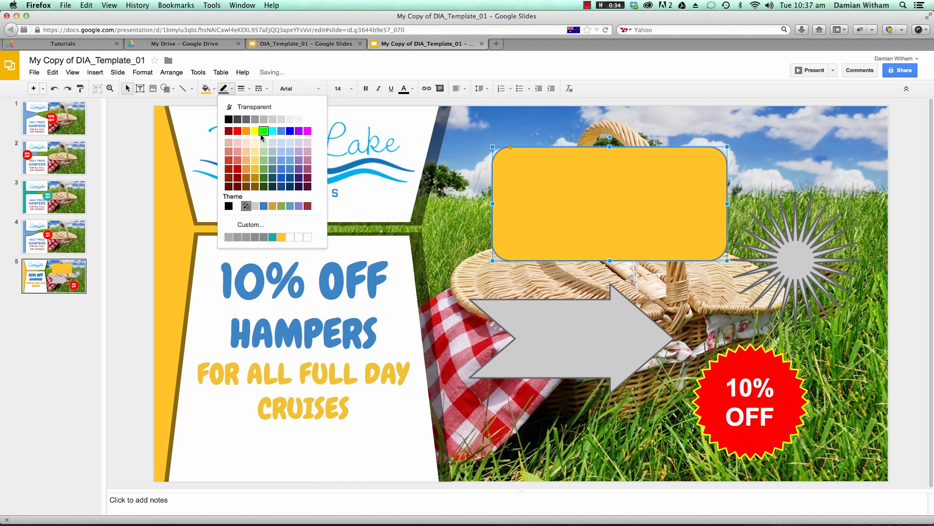
pyautogui.click(264, 170)
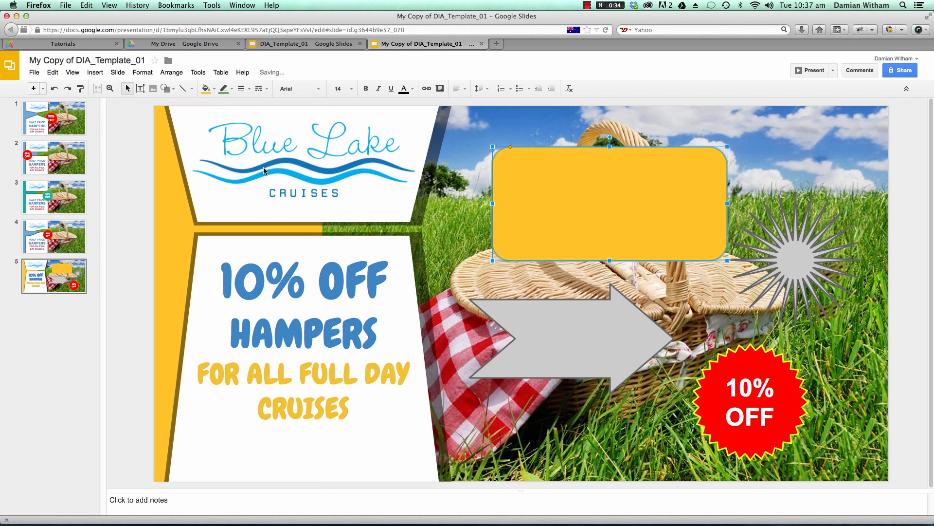
pyautogui.click(233, 90)
pyautogui.click(285, 180)
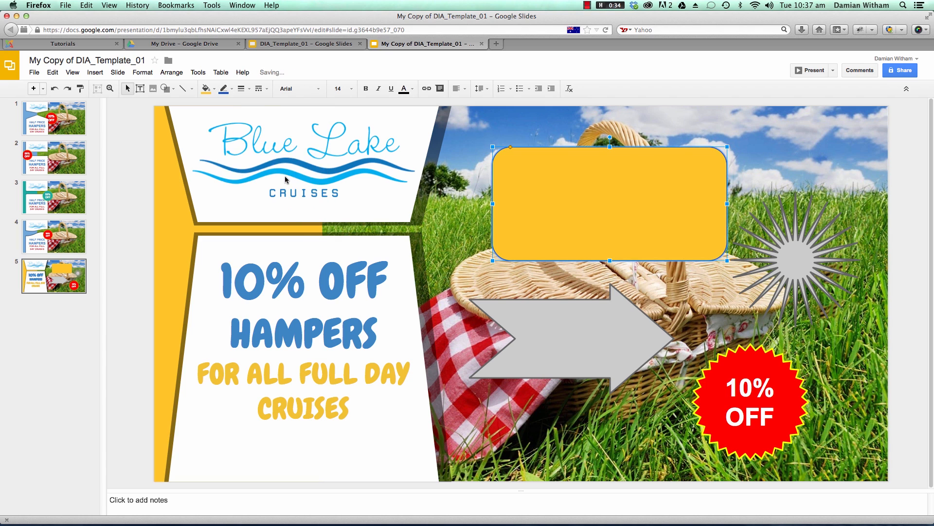
# Make the yellow rectangle's border transparent and move the shape slightly up and to the left on the photo.
pyautogui.click(232, 90)
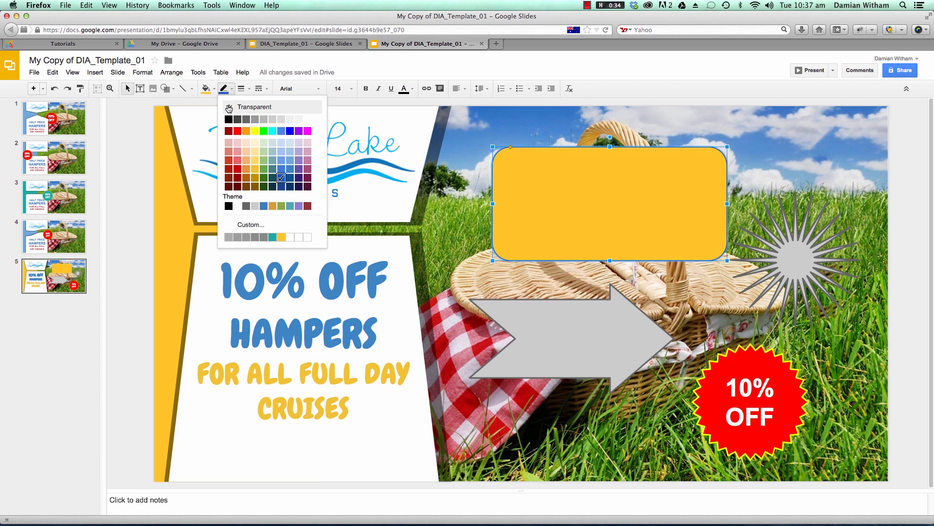
pyautogui.click(252, 108)
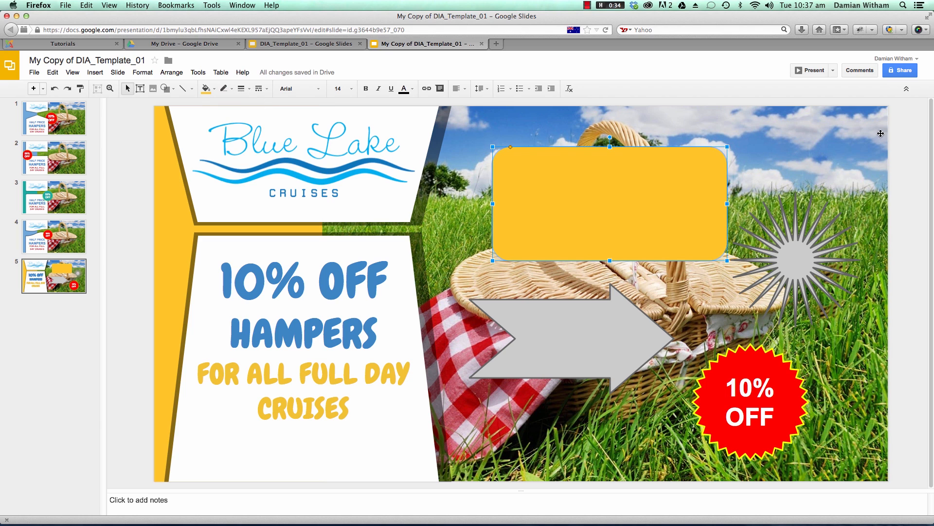
pyautogui.moveTo(574, 188); pyautogui.dragTo(560, 179)
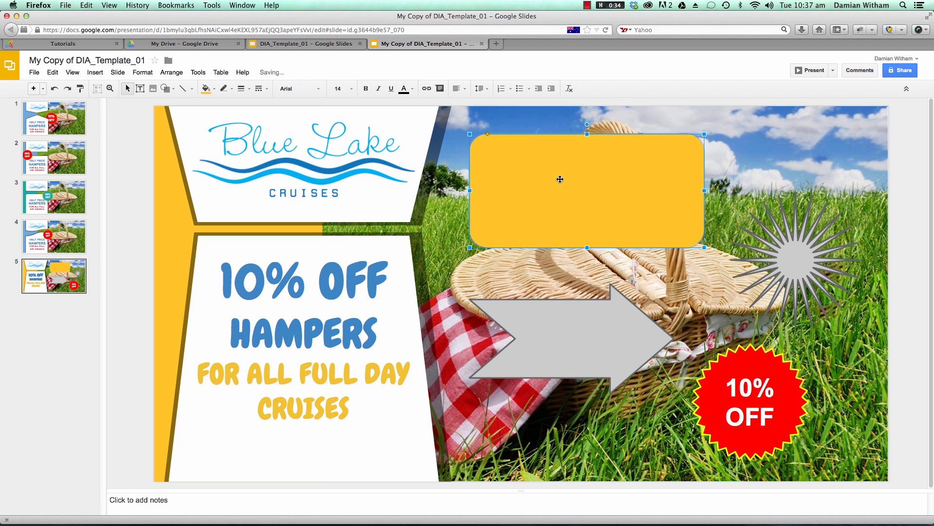
# Fill the grey starburst with the saved custom teal.
pyautogui.click(809, 261)
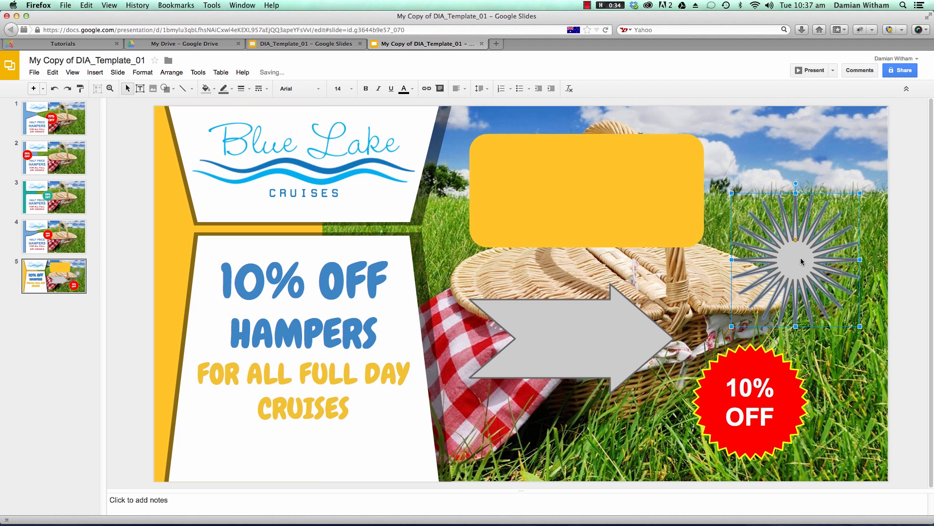
pyautogui.click(214, 90)
pyautogui.click(254, 237)
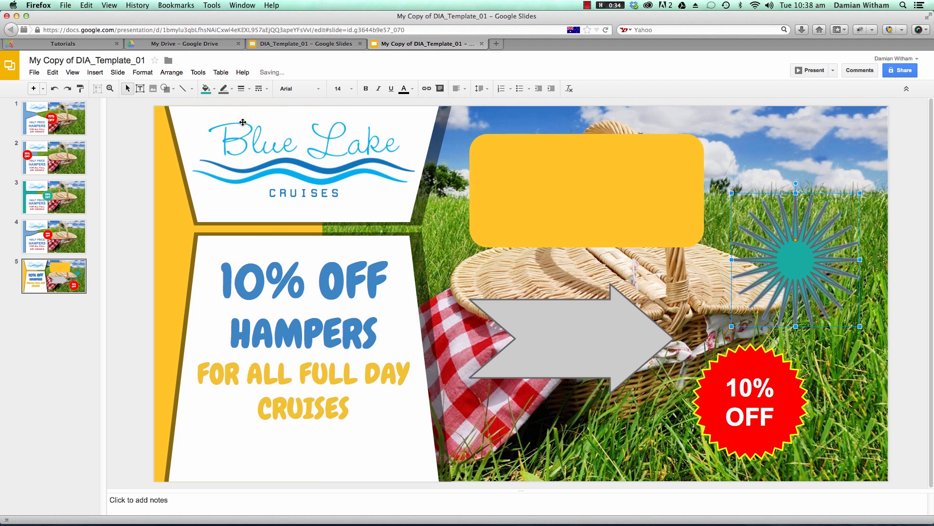
# Give the teal starburst a white border with a weight of 4px.
pyautogui.click(232, 93)
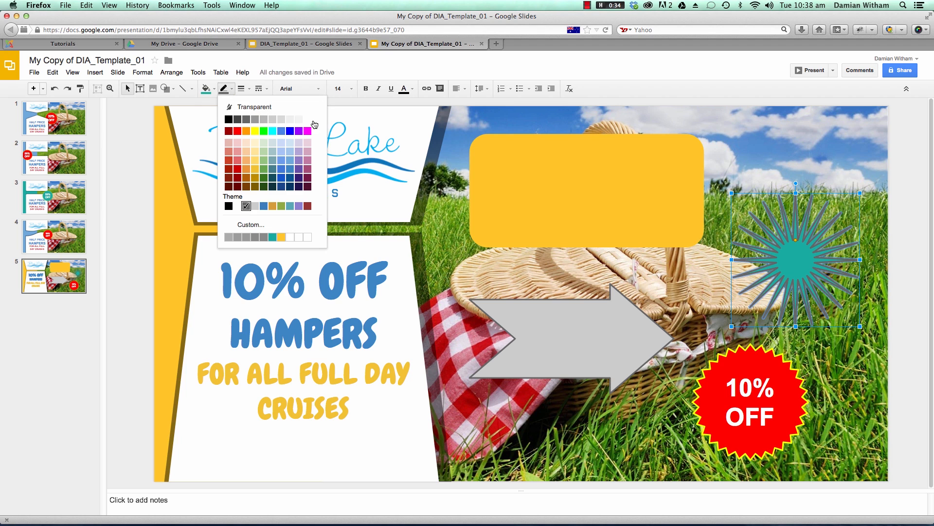
pyautogui.click(305, 120)
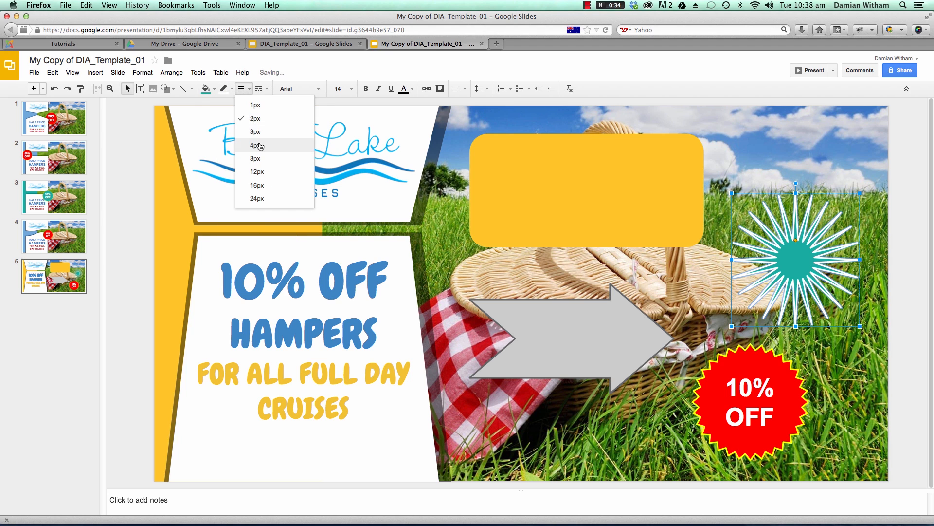
pyautogui.click(255, 145)
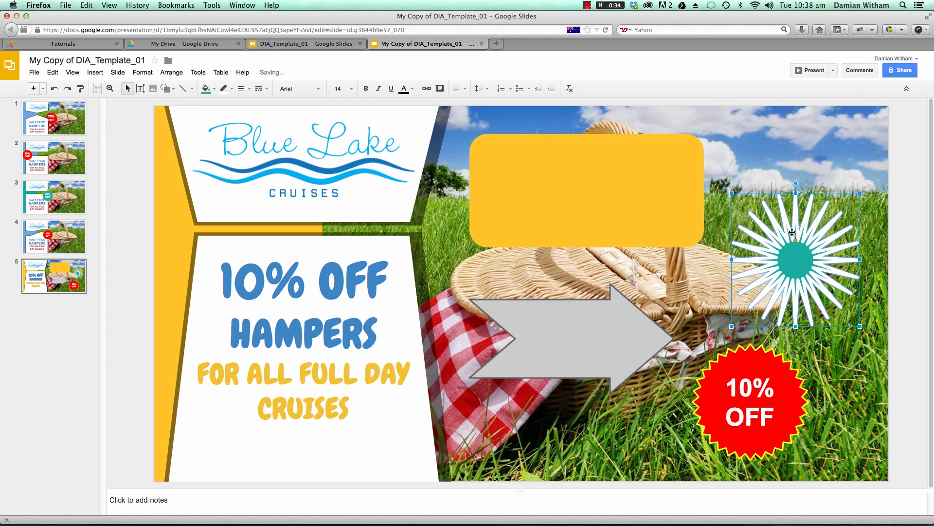
# Shorten the teal starburst's spikes around a larger centre and enlarge the shape until it overlaps the yellow rectangle.
pyautogui.moveTo(796, 224); pyautogui.dragTo(796, 226)
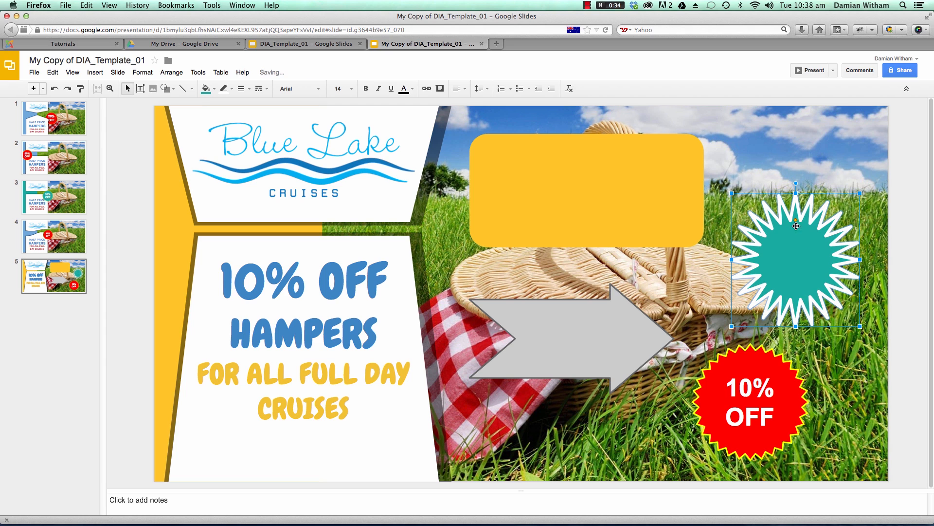
pyautogui.moveTo(730, 191); pyautogui.dragTo(614, 115)
pyautogui.moveTo(773, 236); pyautogui.dragTo(820, 253)
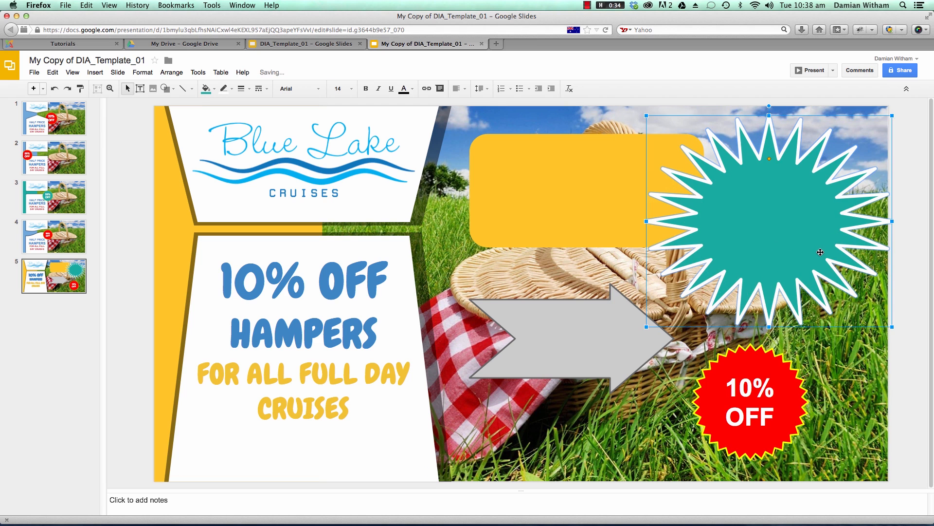
# Shorten the teal starburst's spikes further and move the shape slightly left and down on the photo.
pyautogui.moveTo(770, 159); pyautogui.dragTo(770, 137)
pyautogui.moveTo(788, 200); pyautogui.dragTo(752, 213)
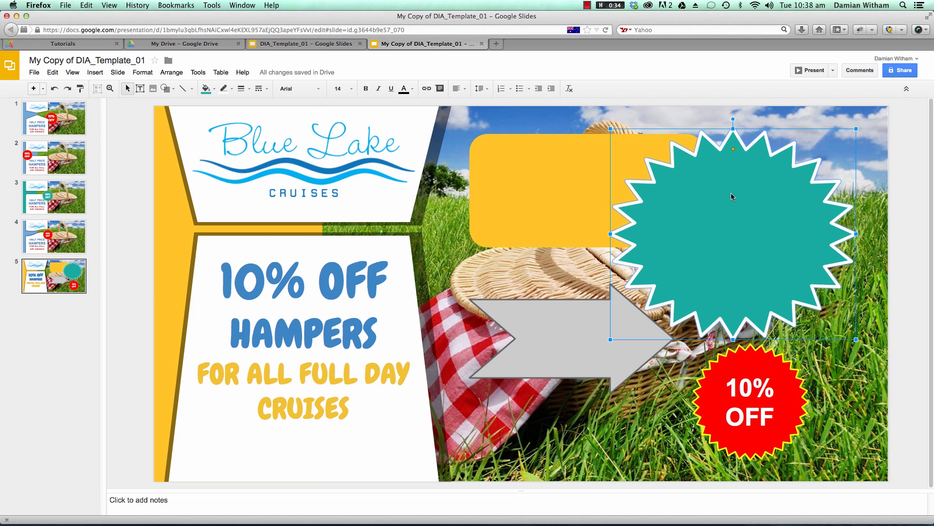
# Delete the teal starburst, the yellow rounded rectangle, the grey arrow and the picnic basket photo from the slide.
pyautogui.press('Delete')
pyautogui.click(667, 182)
pyautogui.press('Delete')
pyautogui.click(642, 323)
pyautogui.press('Delete')
pyautogui.click(684, 287)
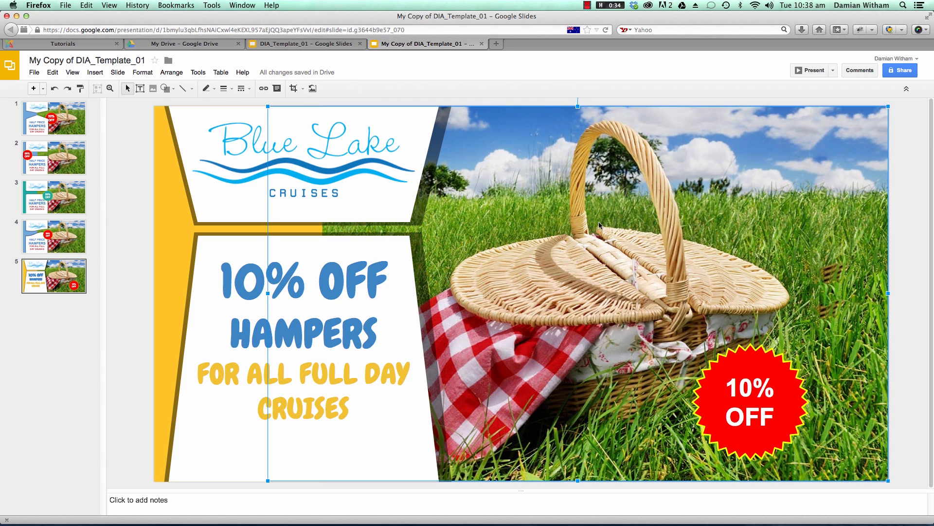
pyautogui.press('Delete')
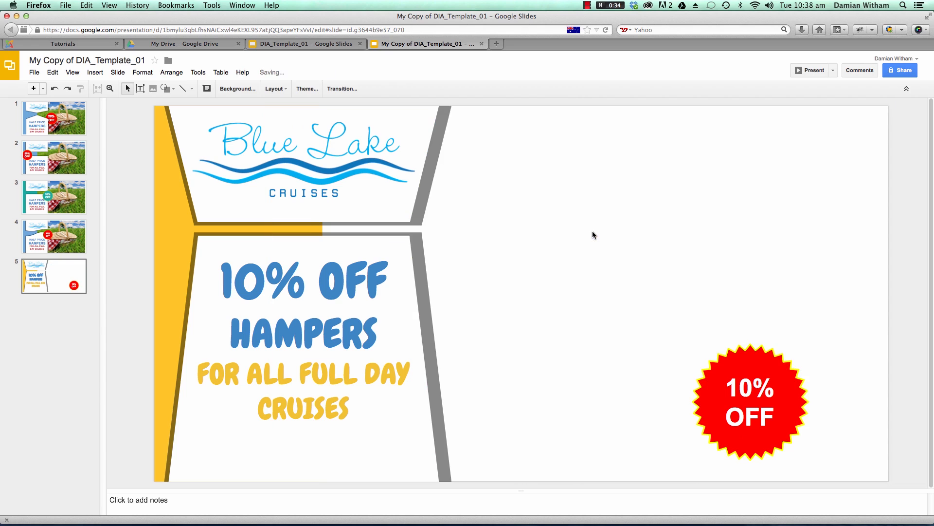
# Upload and insert the image flank-steak-ck-226659-x.jpg from the Extra Images folder.
pyautogui.click(152, 88)
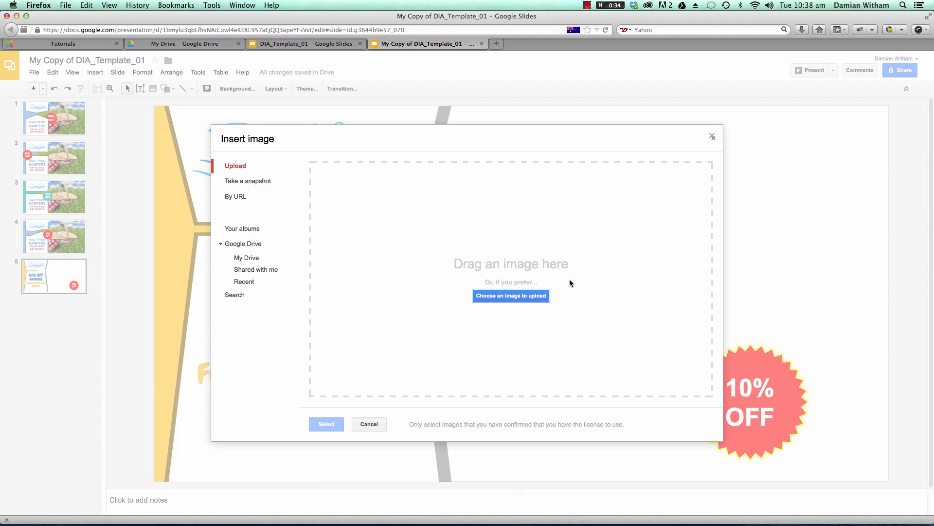
pyautogui.click(521, 298)
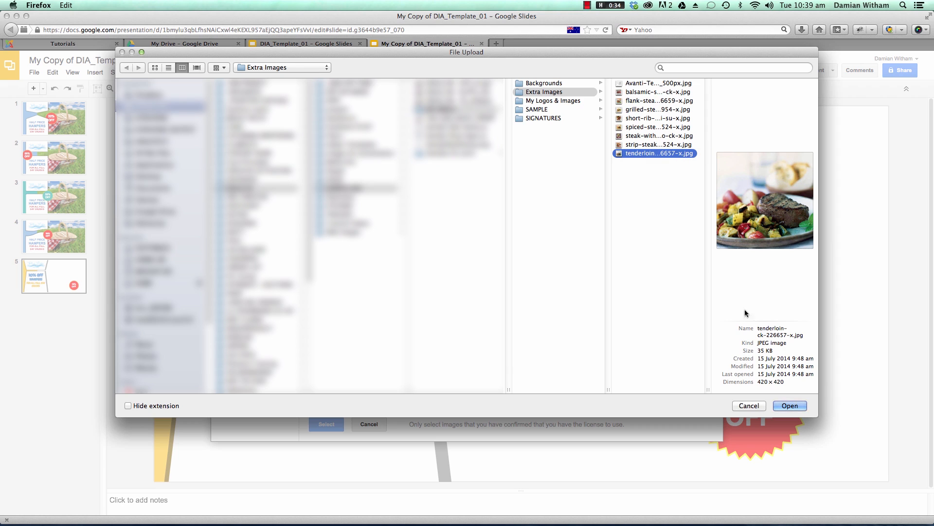
pyautogui.click(652, 93)
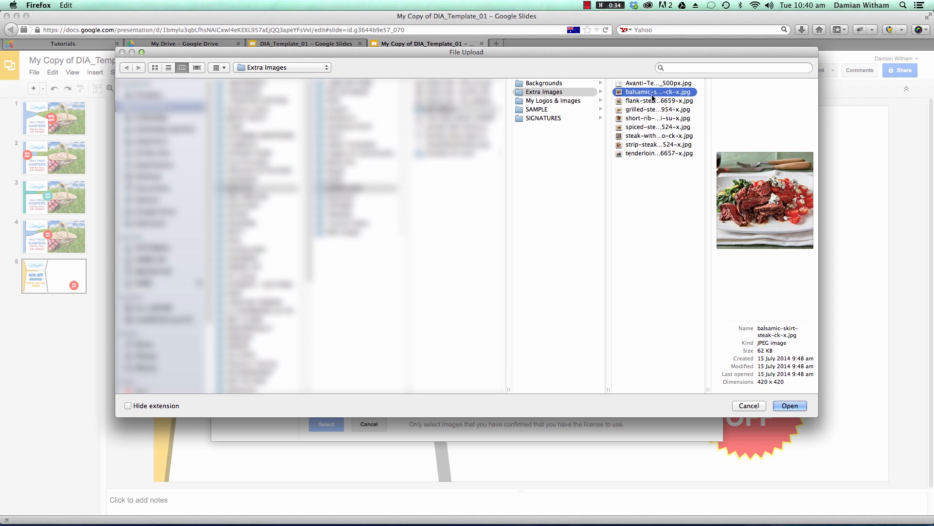
pyautogui.click(653, 101)
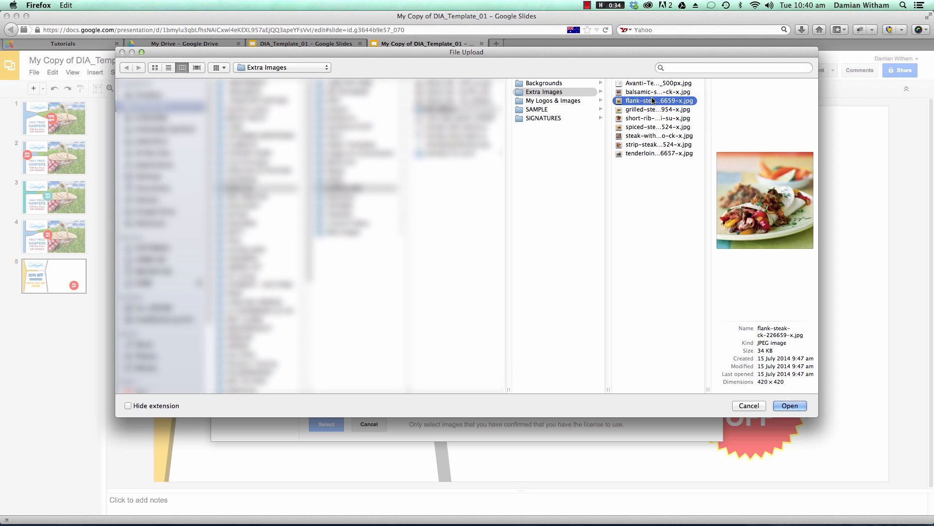
pyautogui.click(783, 405)
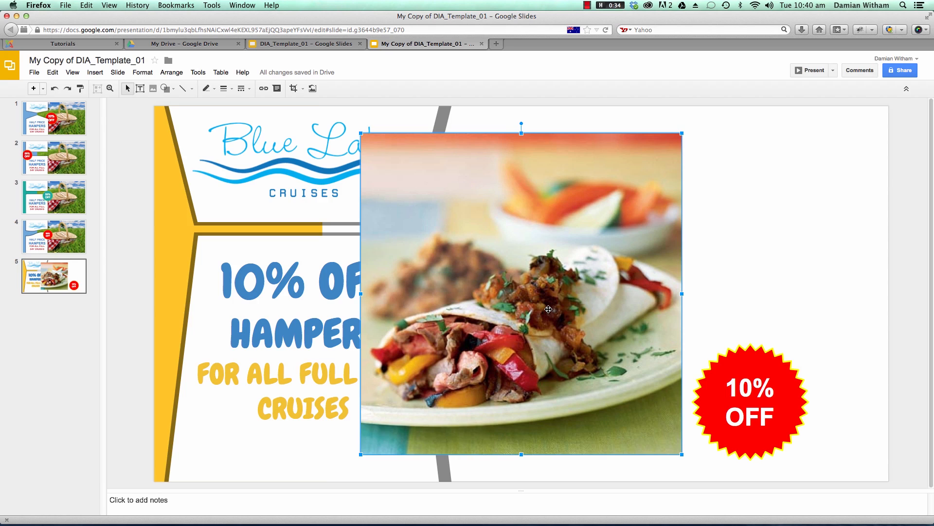
# Enlarge the wrap photo proportionally to cover the slide's right side, reaching slightly under the white panels, and shift it upward.
pyautogui.moveTo(547, 308); pyautogui.dragTo(623, 299)
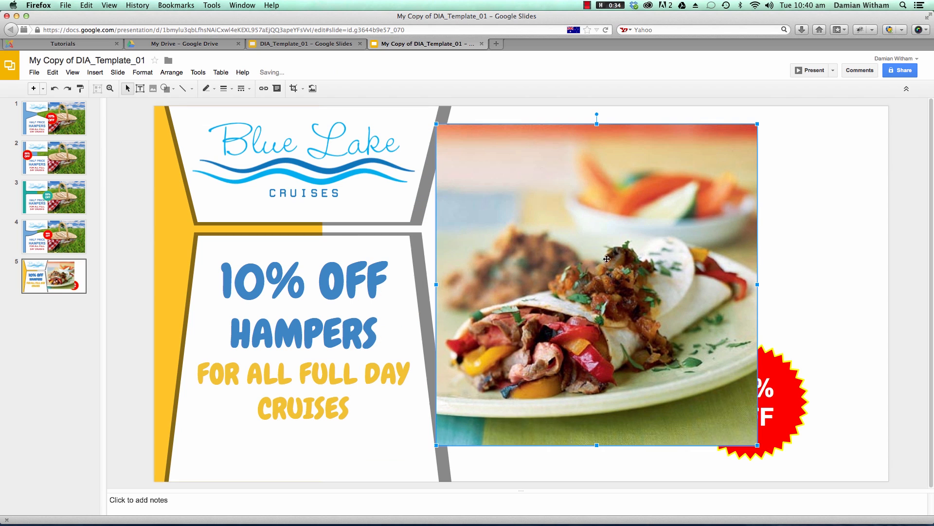
pyautogui.moveTo(629, 183); pyautogui.dragTo(589, 115)
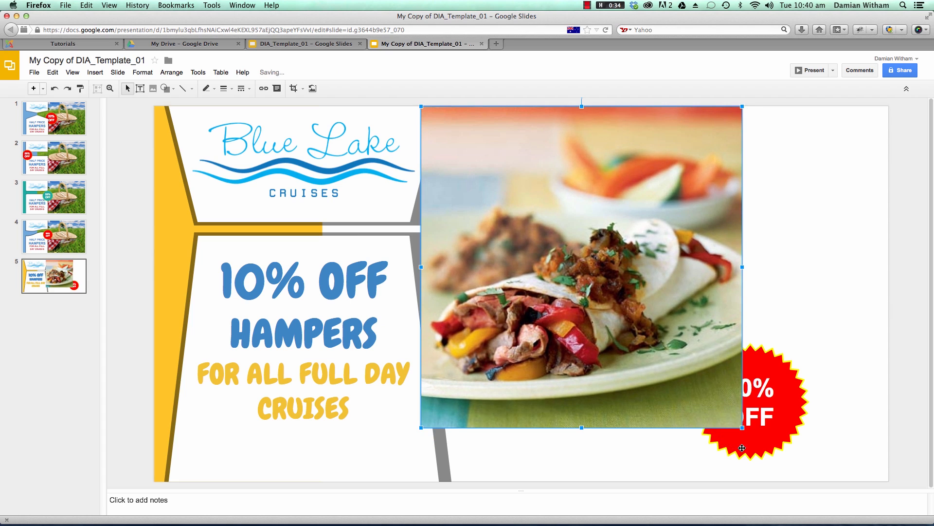
pyautogui.moveTo(743, 428); pyautogui.dragTo(888, 457)
pyautogui.scroll(-4, 535, 467)
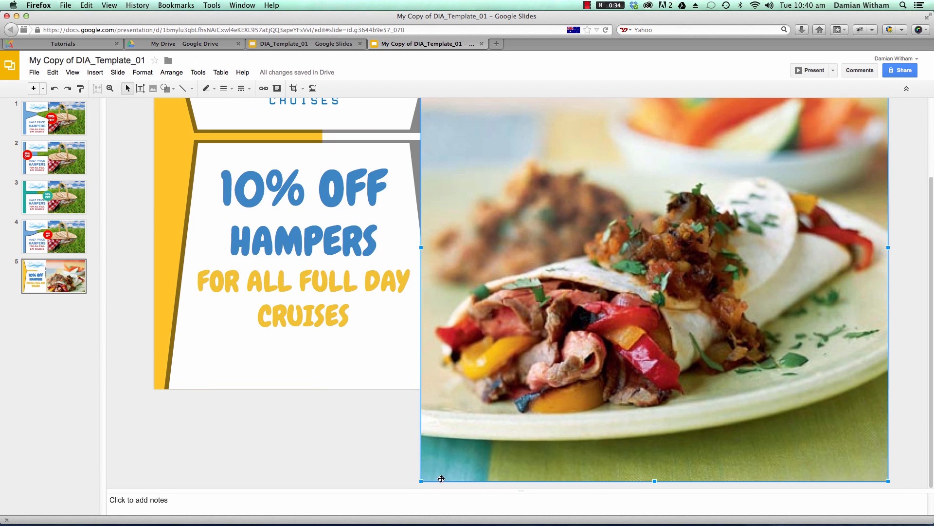
pyautogui.moveTo(422, 481); pyautogui.dragTo(398, 488)
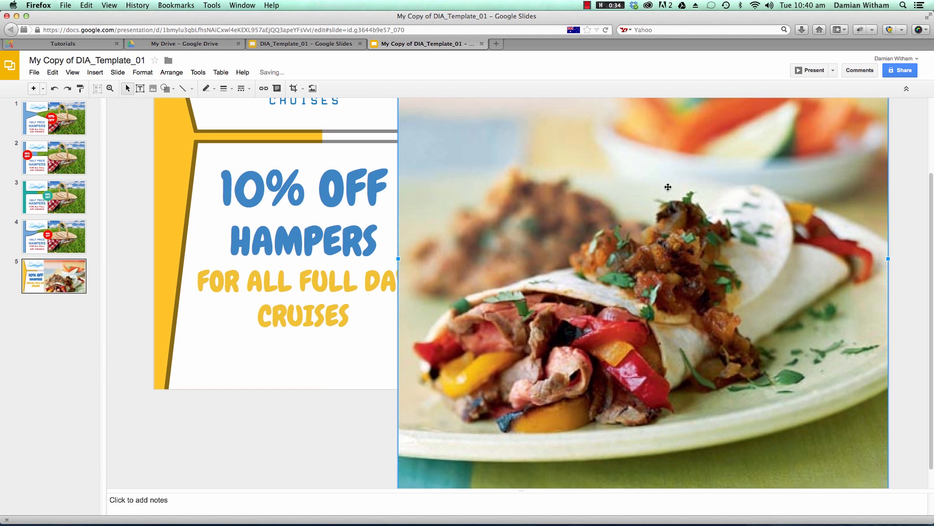
pyautogui.moveTo(683, 294); pyautogui.dragTo(682, 220)
# Send the wrap photo to the back, behind the panels and the red badge, and nudge it slightly up.
pyautogui.scroll(2, 689, 230)
pyautogui.scroll(2, 689, 230)
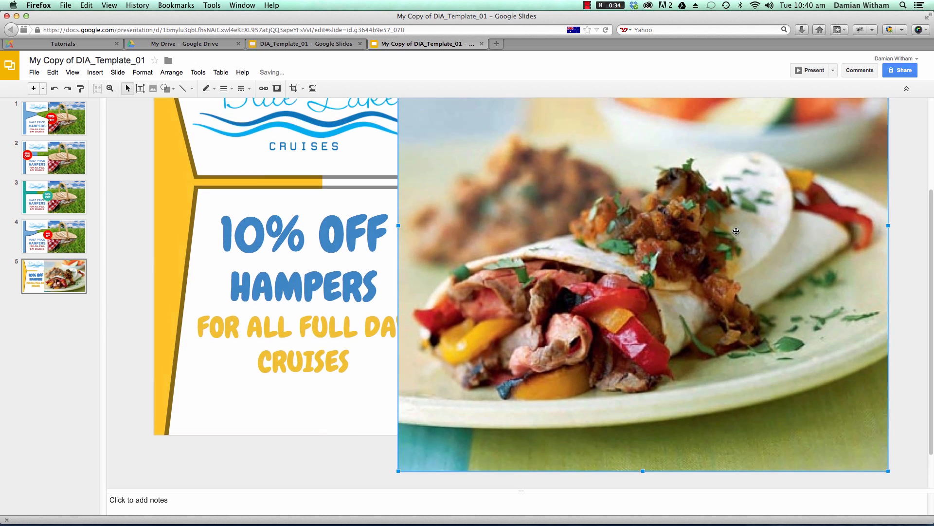
pyautogui.rightClick(668, 266)
pyautogui.moveTo(711, 320)
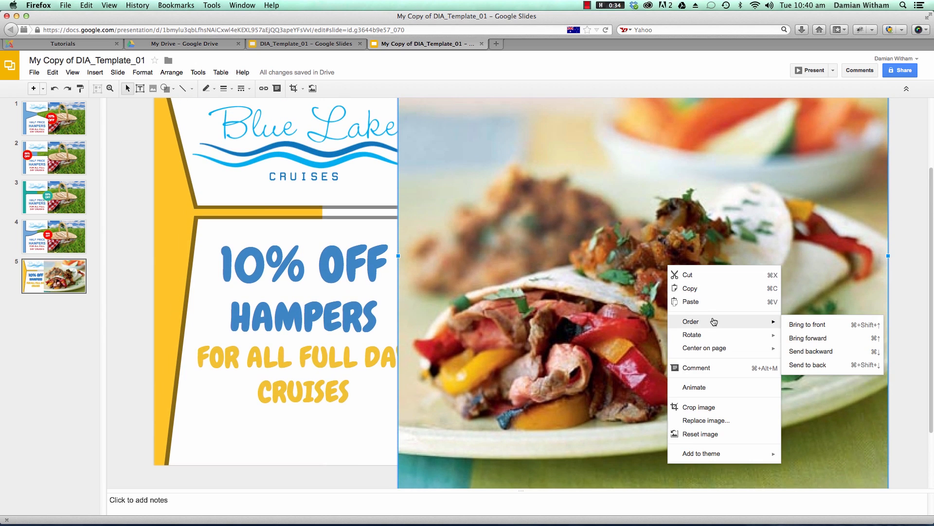
pyautogui.click(807, 366)
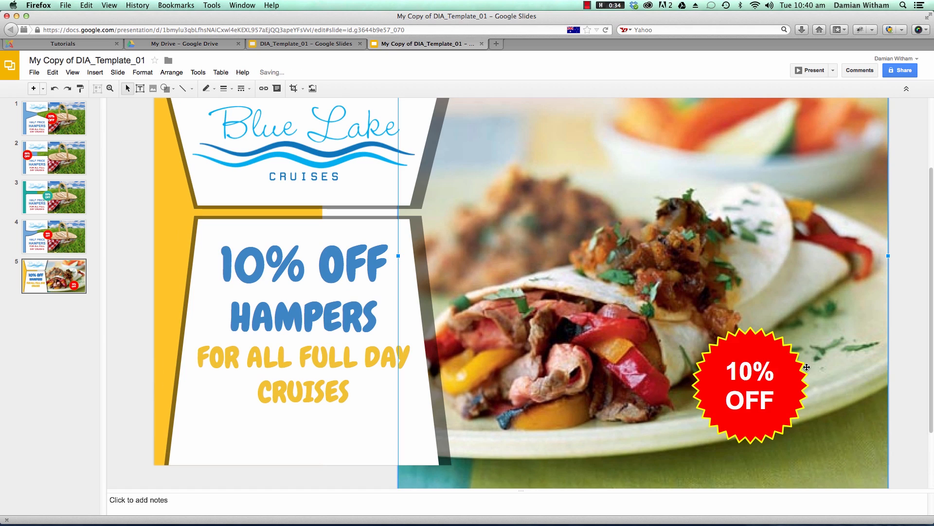
pyautogui.moveTo(734, 285); pyautogui.dragTo(735, 270)
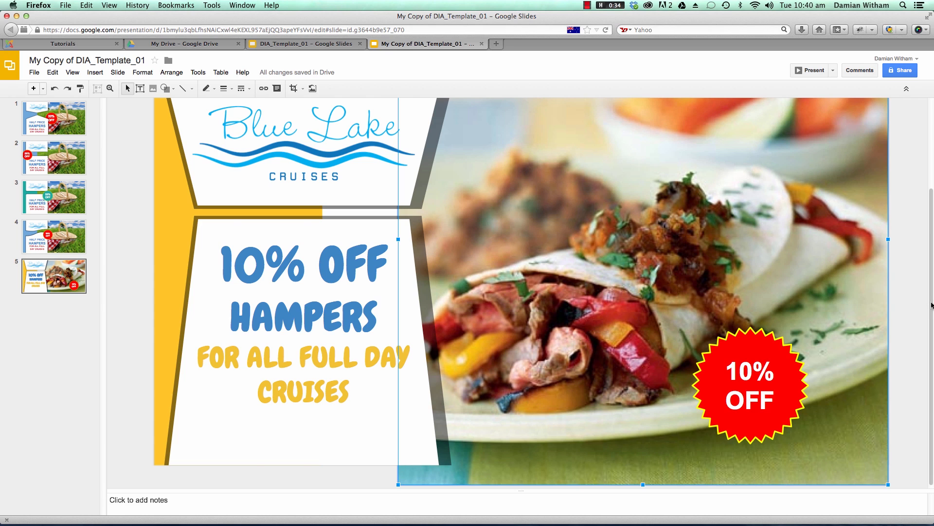
# Widen the yellow background panel to the right until it meets the wrap photo's left edge.
pyautogui.scroll(5, 931, 305)
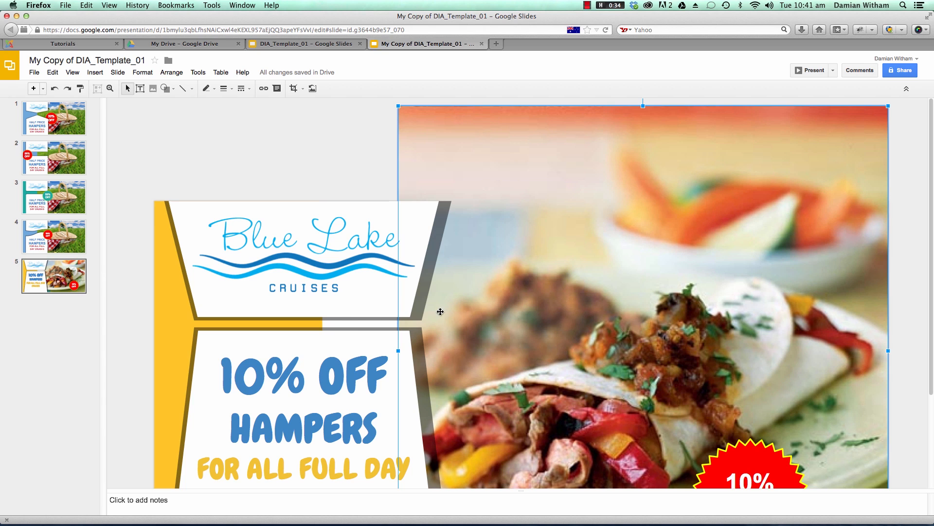
pyautogui.click(174, 324)
pyautogui.moveTo(321, 388); pyautogui.dragTo(397, 374)
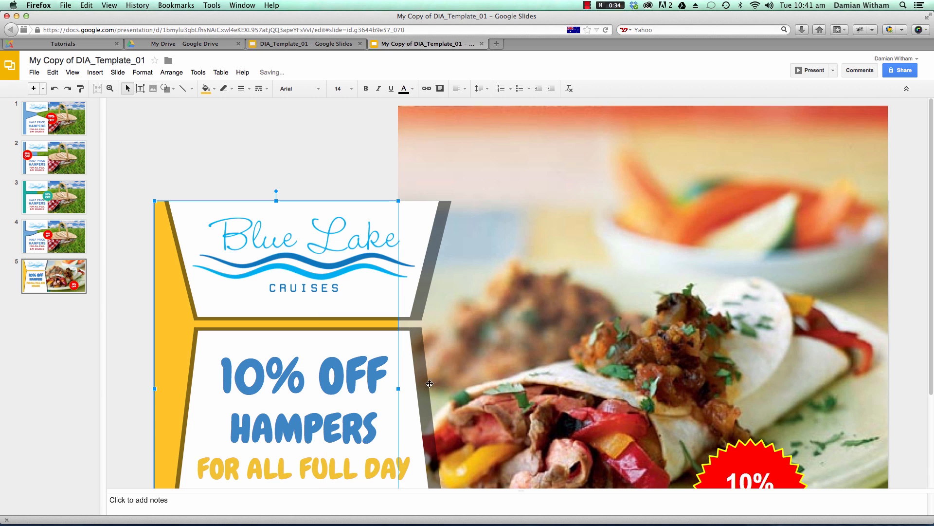
# Delete the Blue Lake Cruises logo from the upper white panel.
pyautogui.click(341, 265)
pyautogui.scroll(-2, 355, 178)
pyautogui.press('Delete')
pyautogui.scroll(-2, 340, 148)
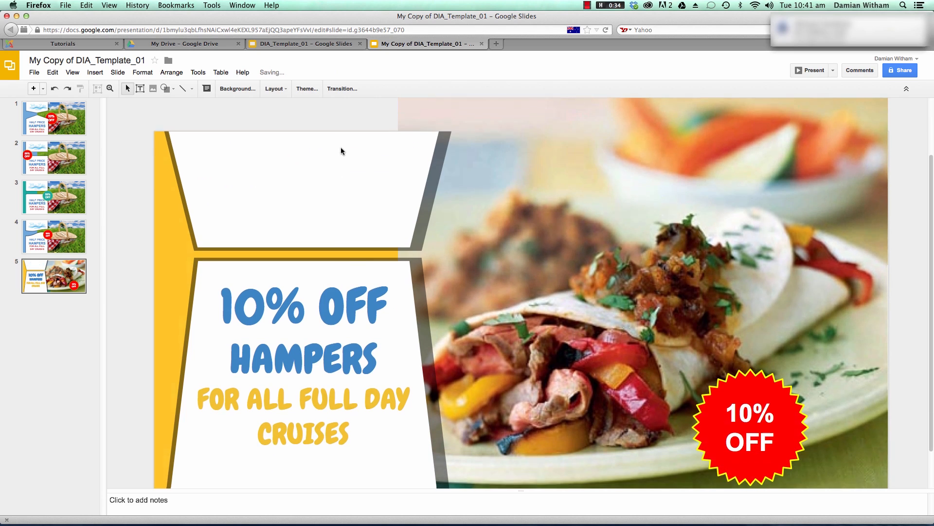
# Upload and insert the logo BensBarGrill.png from the My Logos & Images folder.
pyautogui.click(154, 88)
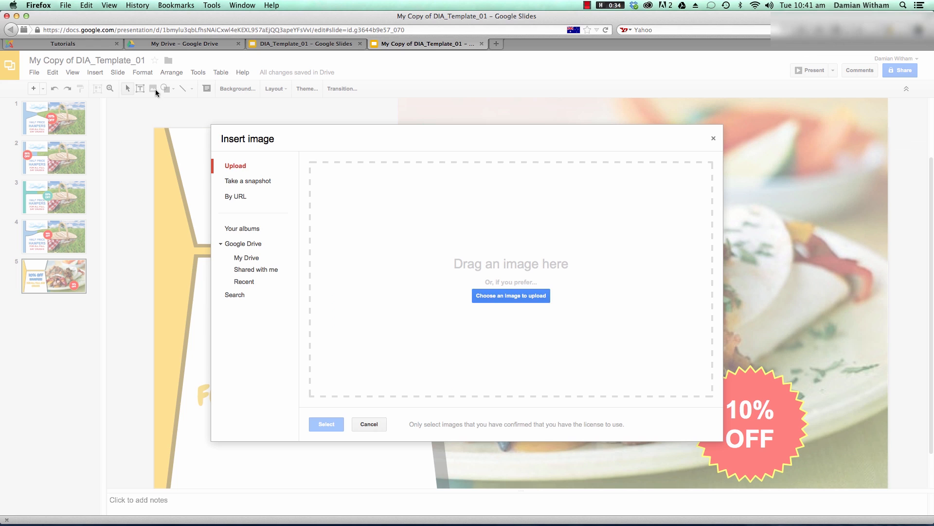
pyautogui.click(520, 295)
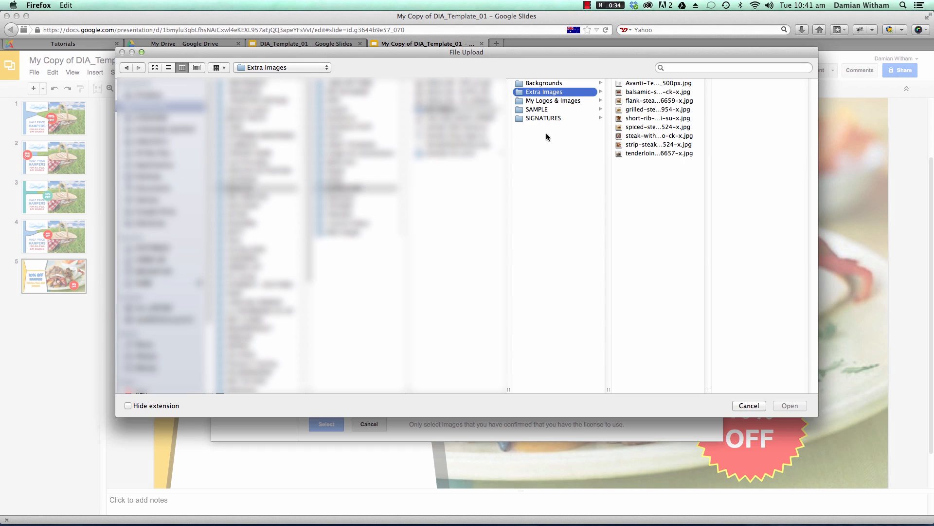
pyautogui.click(540, 101)
pyautogui.click(657, 101)
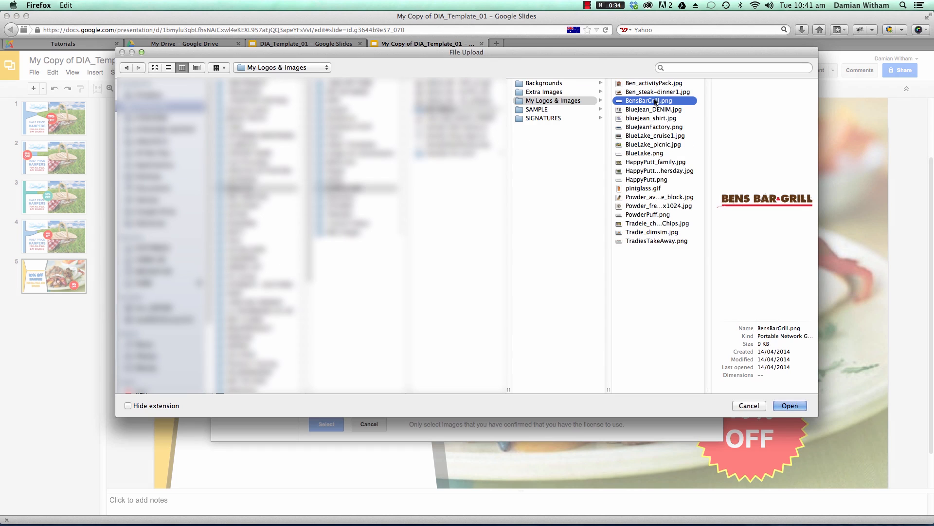
pyautogui.click(791, 405)
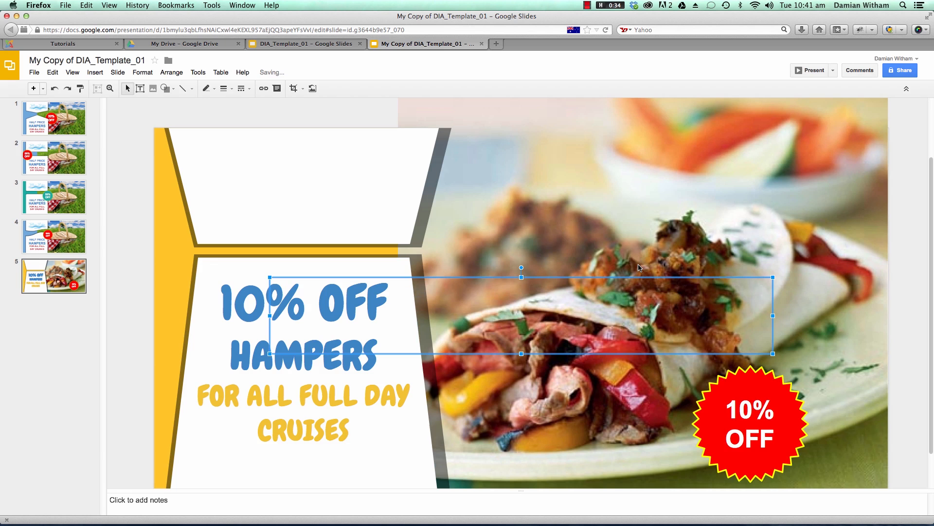
# Move the Bens Bar & Grill logo onto the upper white panel and shrink it to fit the panel's width.
pyautogui.moveTo(487, 334); pyautogui.dragTo(413, 200)
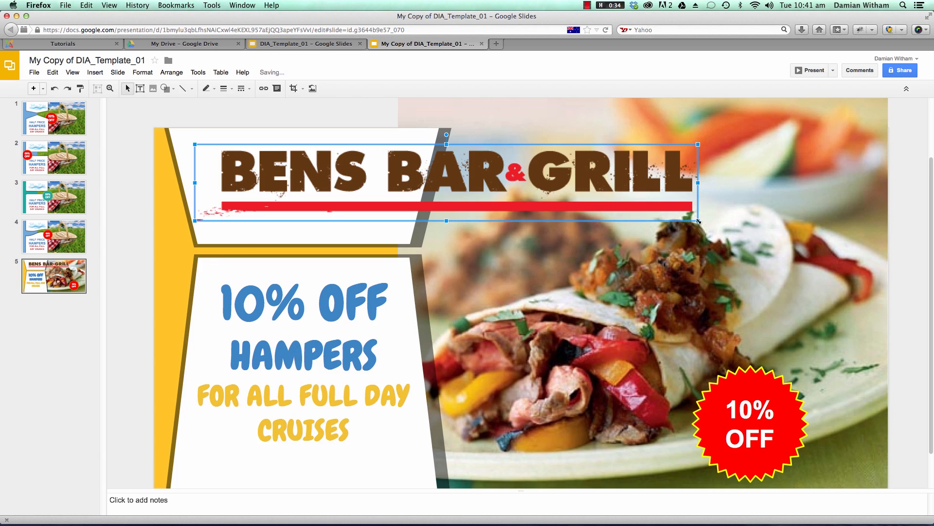
pyautogui.moveTo(389, 169); pyautogui.dragTo(379, 167)
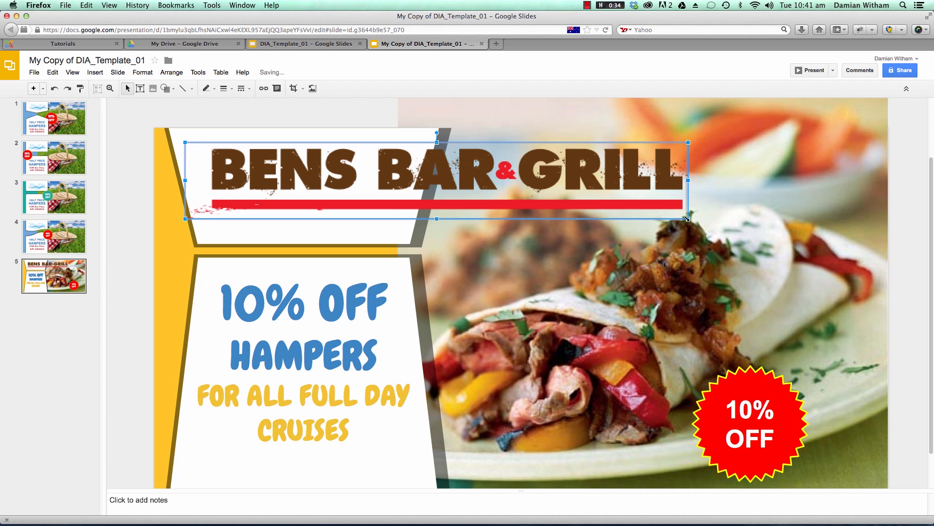
pyautogui.moveTo(499, 172); pyautogui.dragTo(380, 164)
# Shorten the upper white panel to end just below the logo and extend the lower panel upward, leaving a narrow yellow gap.
pyautogui.click(391, 220)
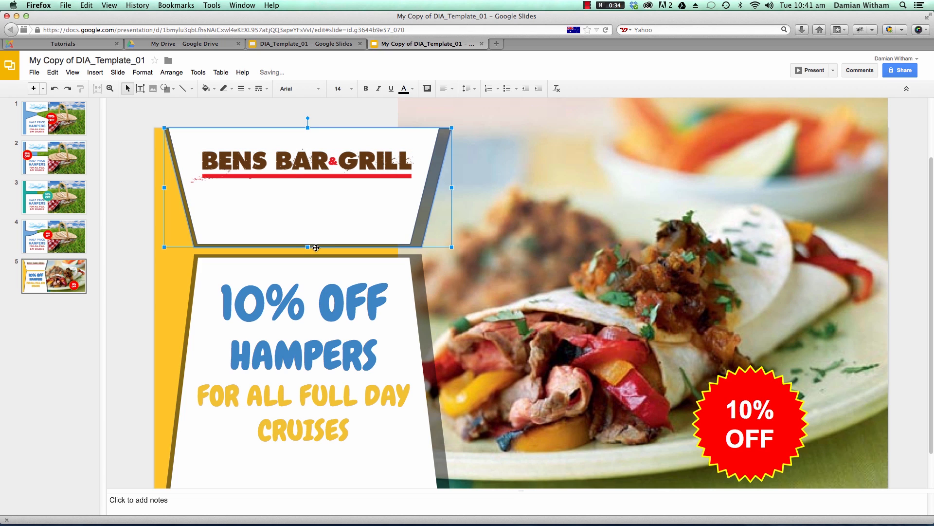
pyautogui.moveTo(316, 248); pyautogui.dragTo(311, 195)
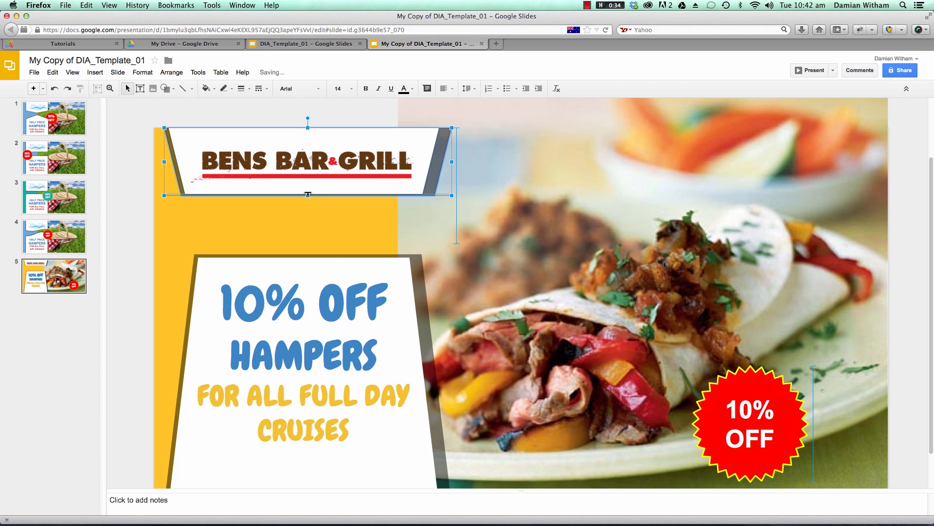
pyautogui.click(330, 256)
pyautogui.click(307, 250)
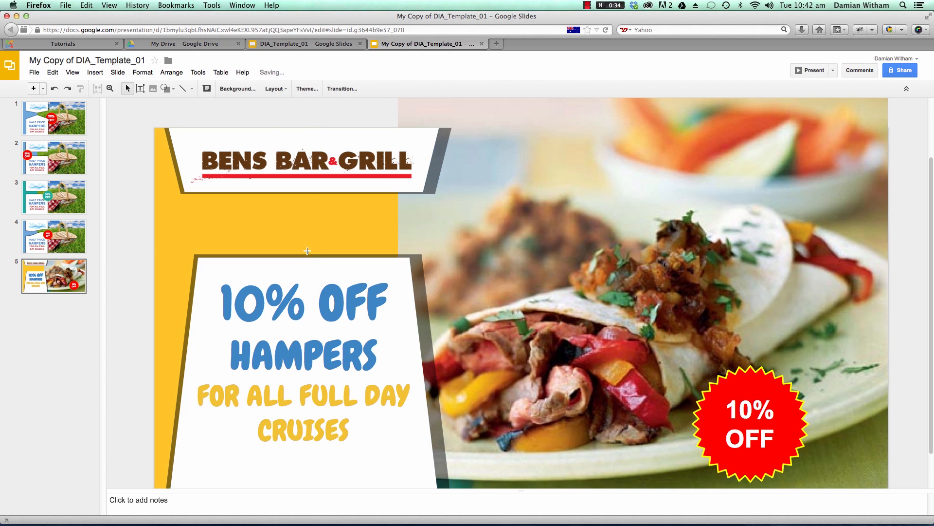
pyautogui.moveTo(307, 240); pyautogui.dragTo(309, 203)
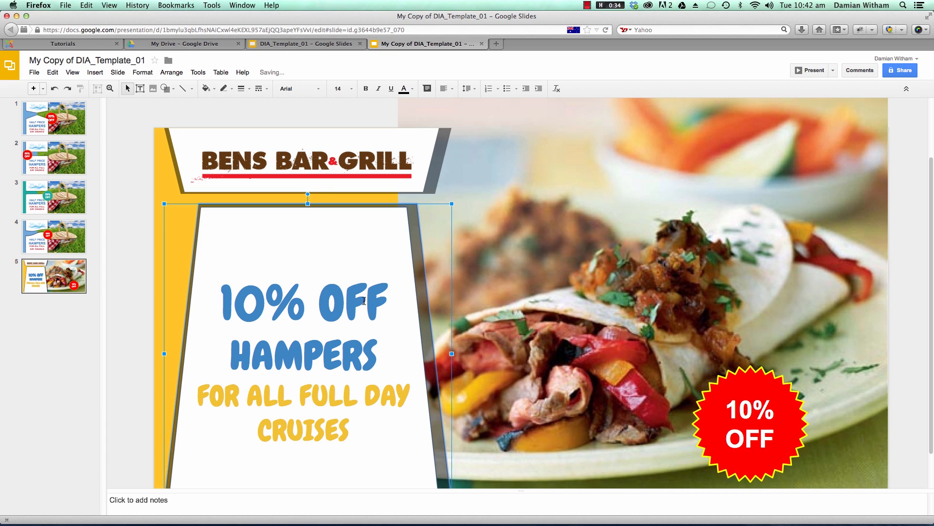
# Replace the blue "10% OFF HAMPERS" heading with "$8 WRAP" on a single line.
pyautogui.click(348, 300)
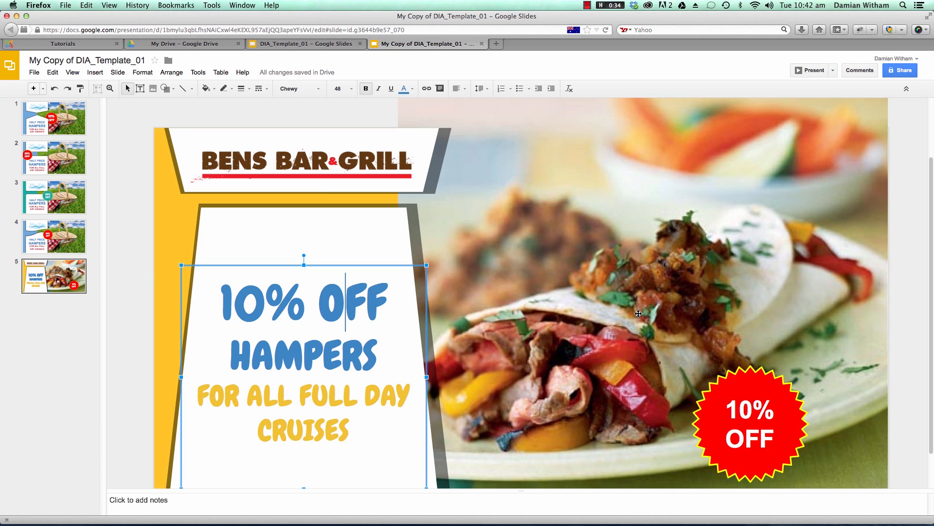
pyautogui.click(306, 303)
pyautogui.moveTo(390, 296); pyautogui.dragTo(219, 295)
pyautogui.write('$8')
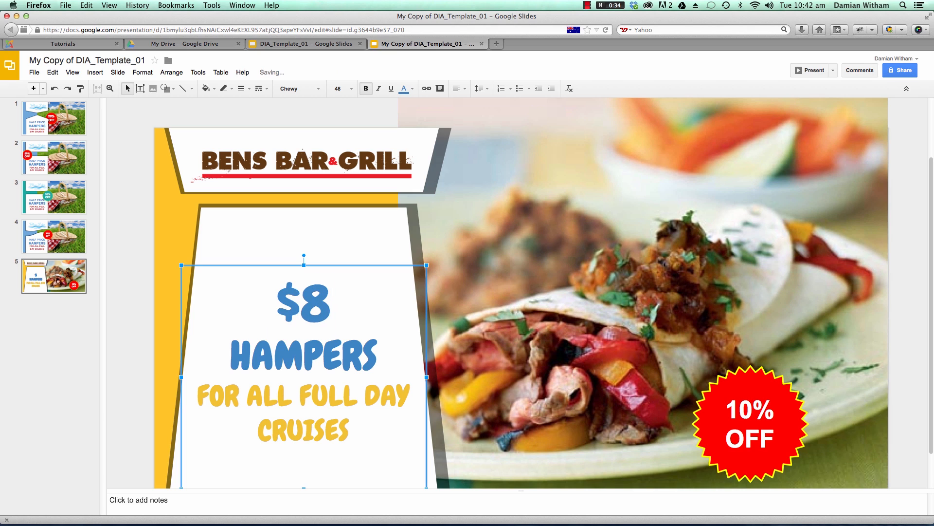
pyautogui.write(' WRAP')
pyautogui.press('Down')
pyautogui.press('Home')
pyautogui.hotkey('shift', 'Down')
pyautogui.press('BackSpace')
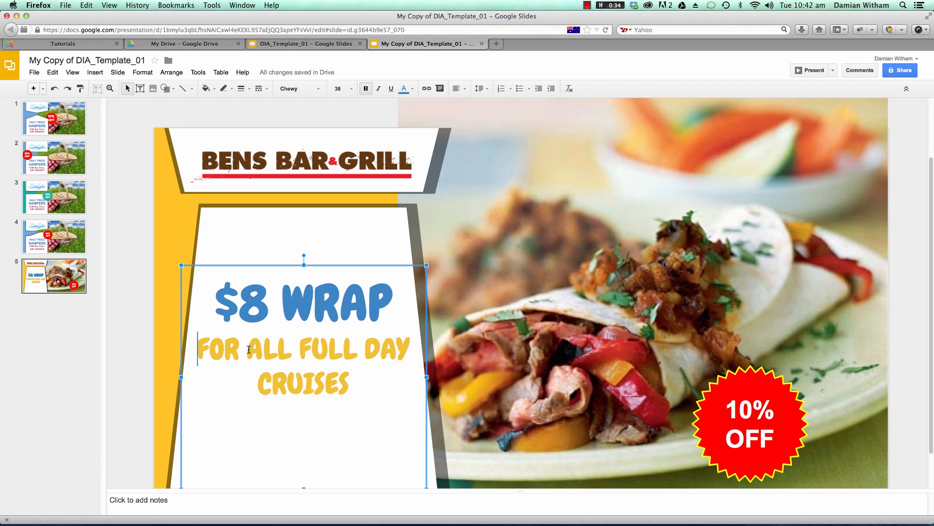
# Replace the yellow "FOR ALL FULL DAY CRUISES" text with "Available on" and "Thursdays only" on two lines.
pyautogui.moveTo(198, 344); pyautogui.dragTo(345, 384)
pyautogui.write('Avai')
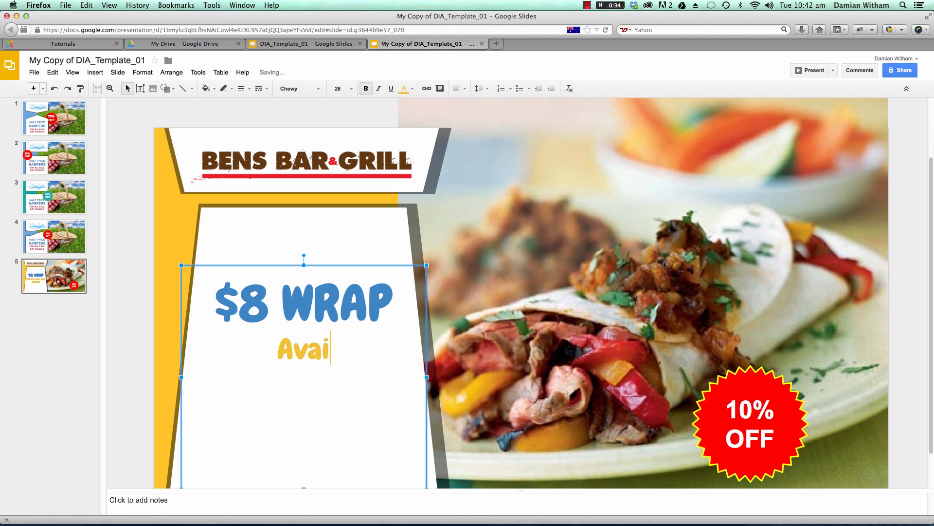
pyautogui.write('lable on')
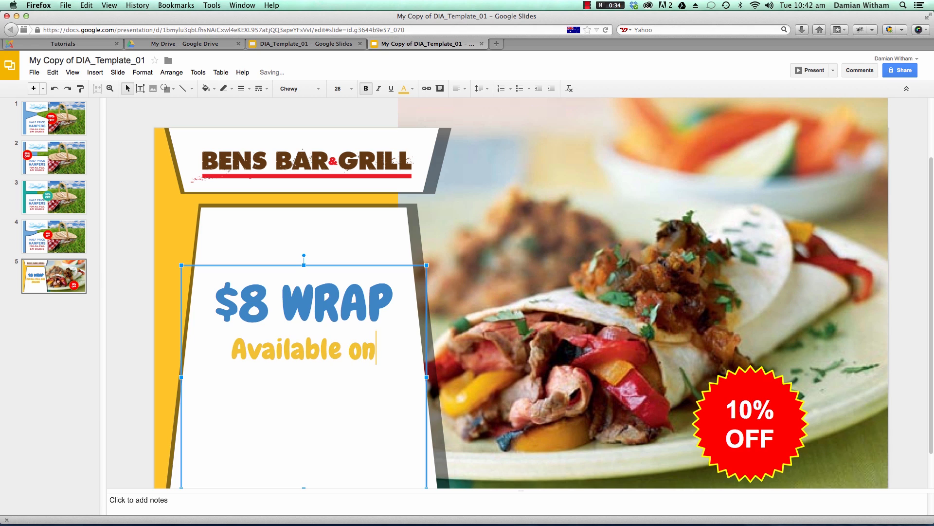
pyautogui.press('Return')
pyautogui.write('Thur')
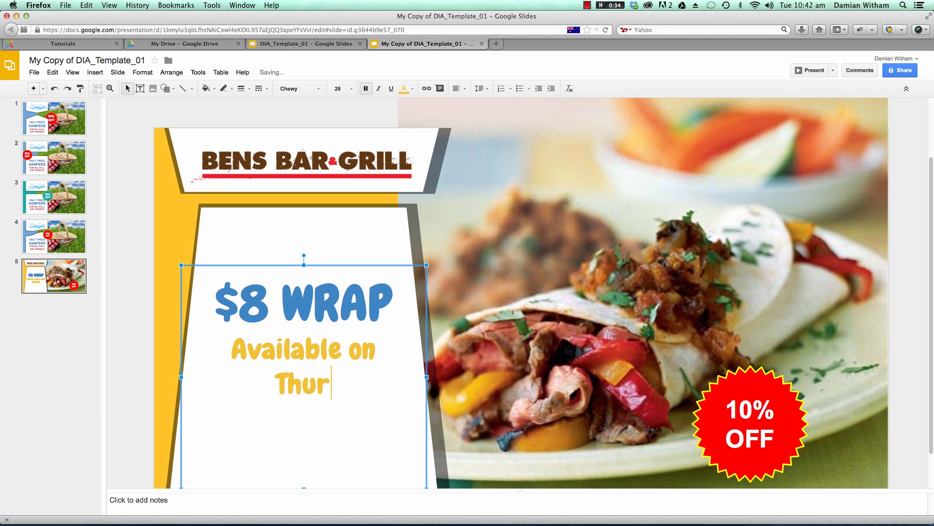
pyautogui.write('sdays only')
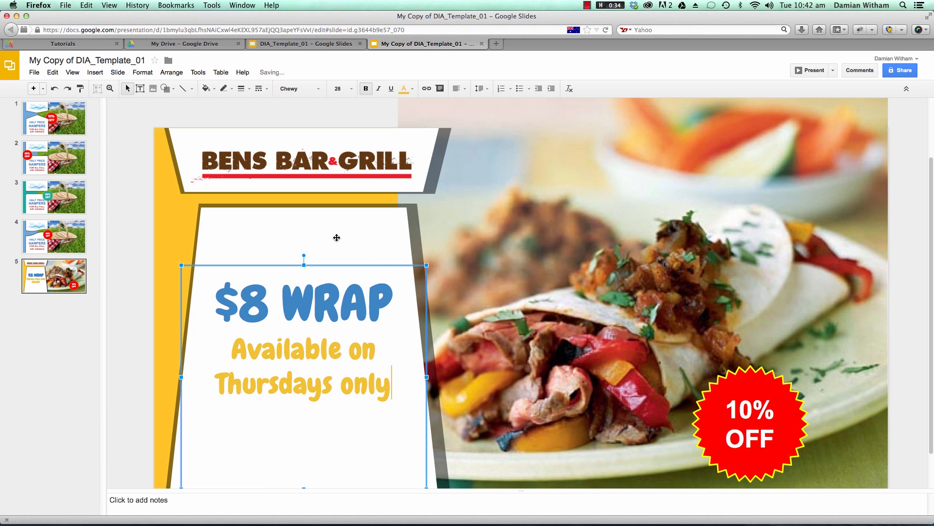
# Move the offer text box up within the lower white panel and place the red starburst badge beneath it.
pyautogui.press('Escape')
pyautogui.moveTo(381, 228); pyautogui.dragTo(382, 217)
pyautogui.moveTo(772, 391); pyautogui.dragTo(274, 401)
# Change "10%" in the starburst badge to "$5" and set the whole badge text in the Chewy font.
pyautogui.doubleClick(317, 404)
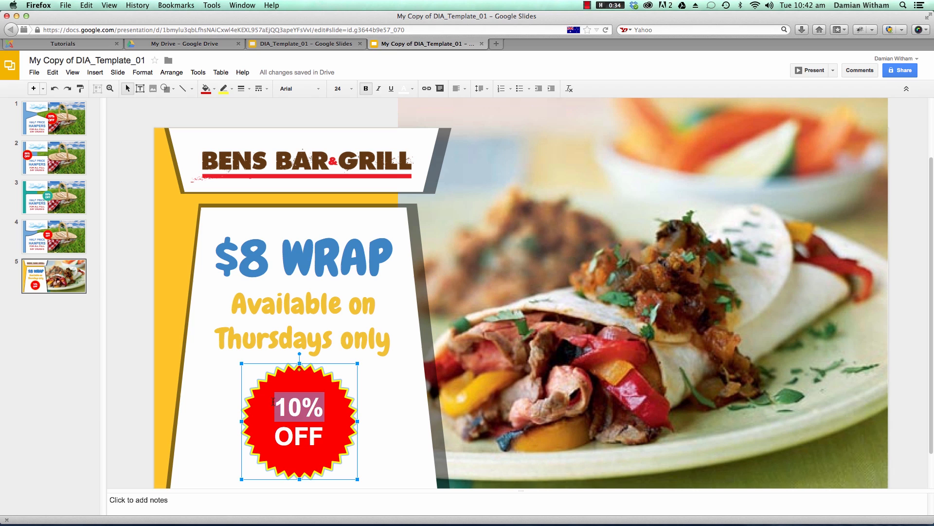
pyautogui.write('$5')
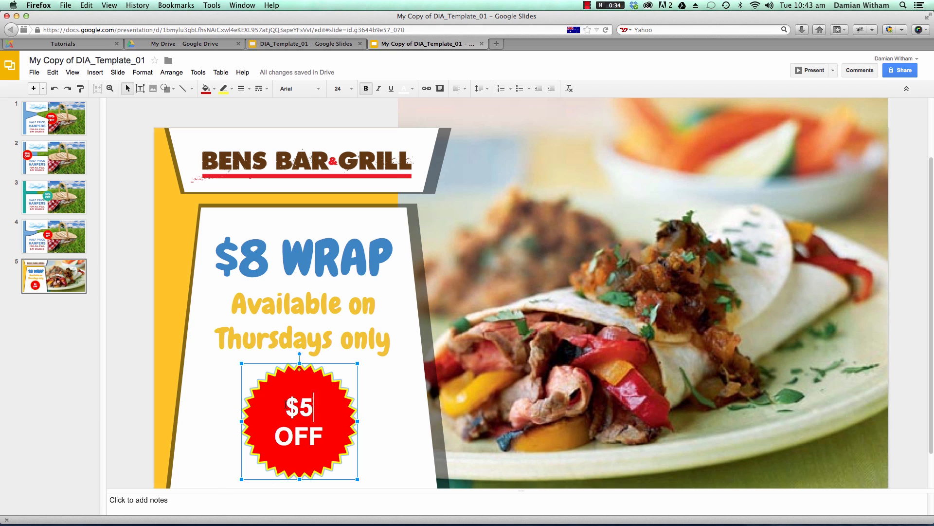
pyautogui.moveTo(285, 402); pyautogui.dragTo(324, 417)
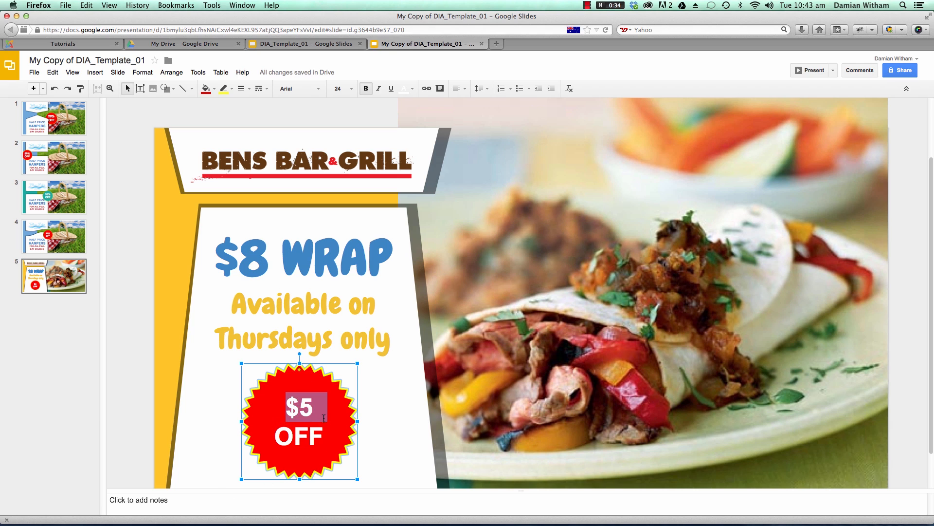
pyautogui.click(320, 89)
pyautogui.click(303, 140)
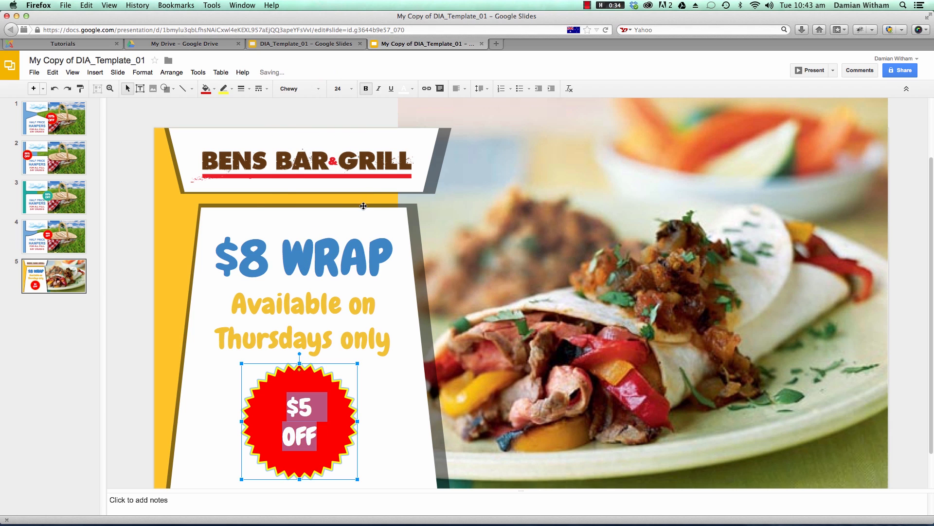
# Enlarge the "$5 OFF" badge text to font size 36 and check its line spacing options.
pyautogui.click(351, 89)
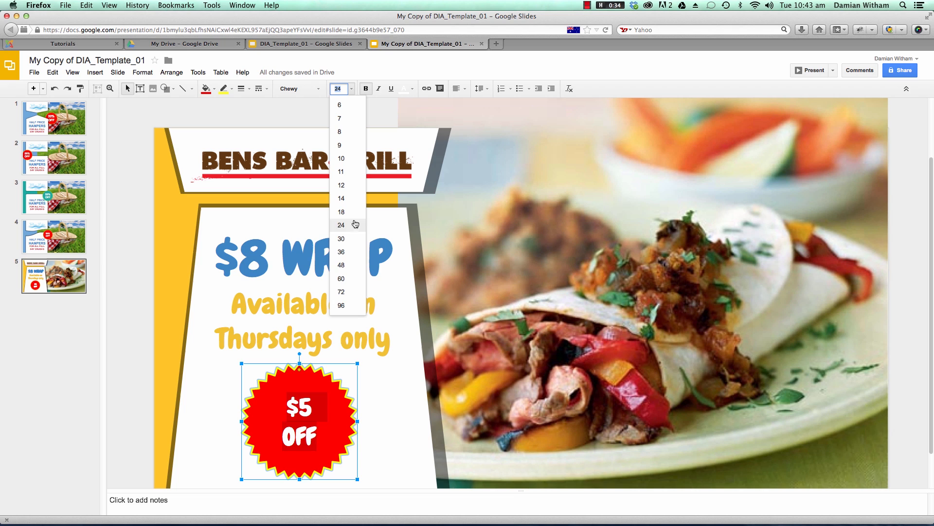
pyautogui.click(341, 239)
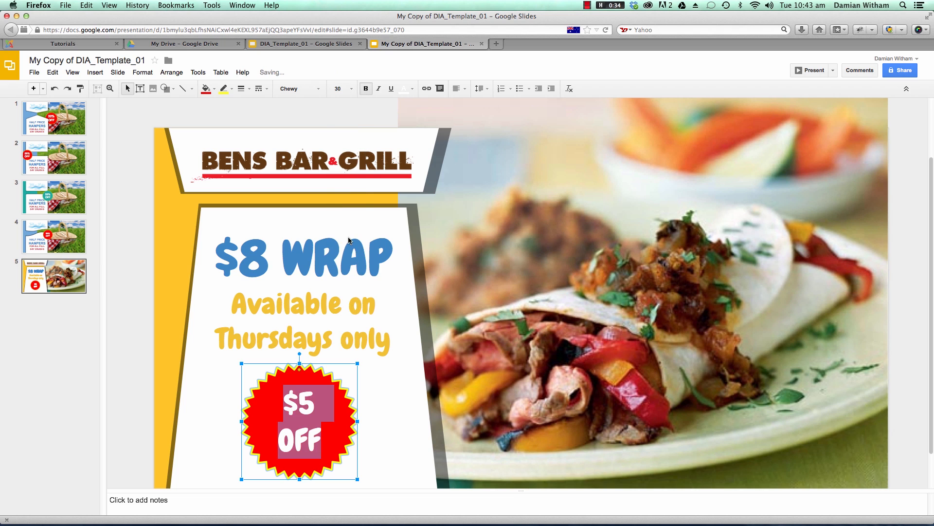
pyautogui.click(350, 89)
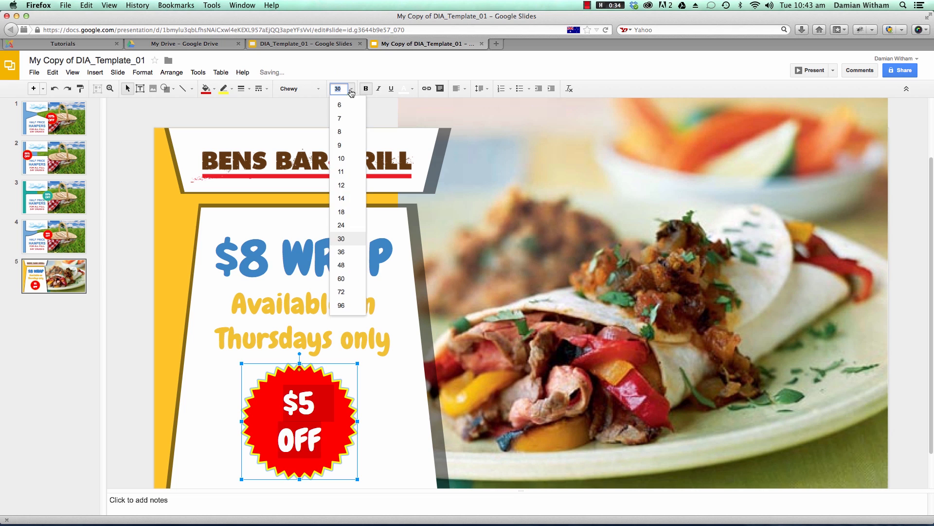
pyautogui.click(348, 252)
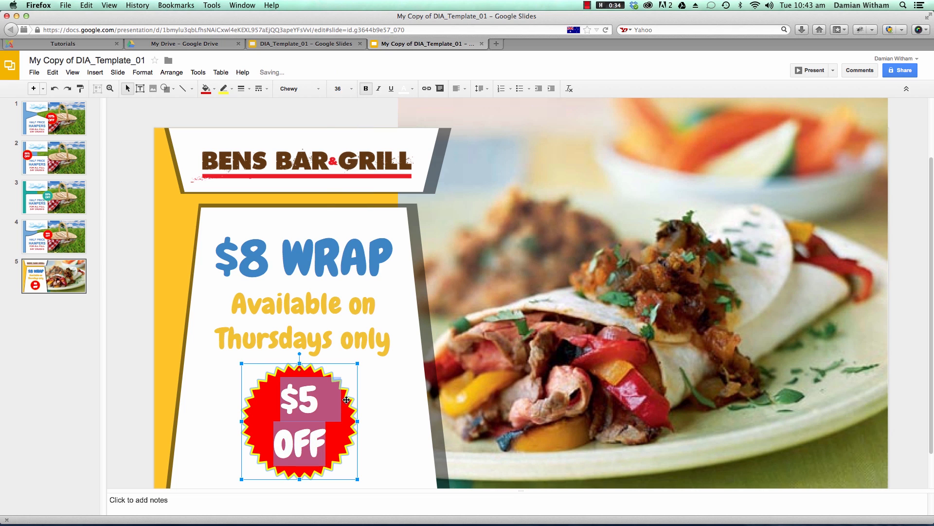
pyautogui.click(480, 88)
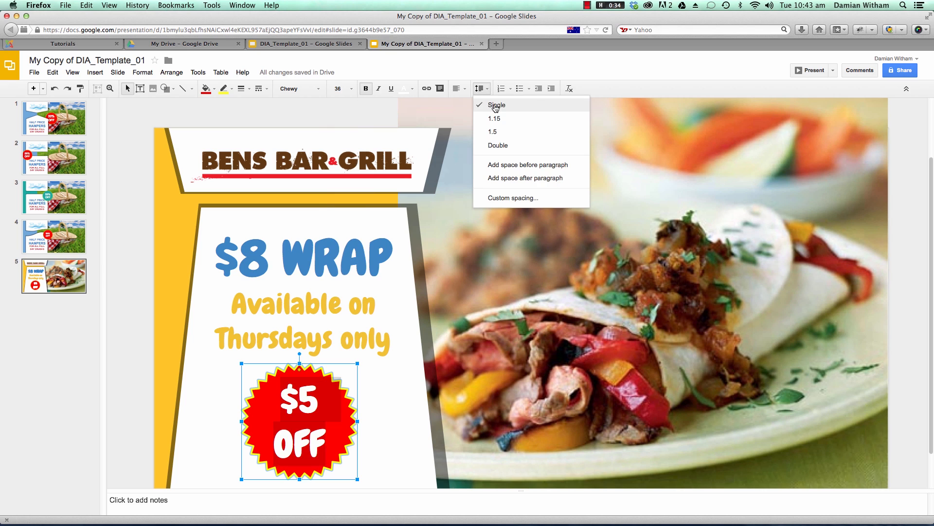
pyautogui.click(382, 392)
# Nudge the starburst badge so it sits centred under the offer text, leaving nothing selected.
pyautogui.click(334, 425)
pyautogui.moveTo(338, 412); pyautogui.dragTo(344, 416)
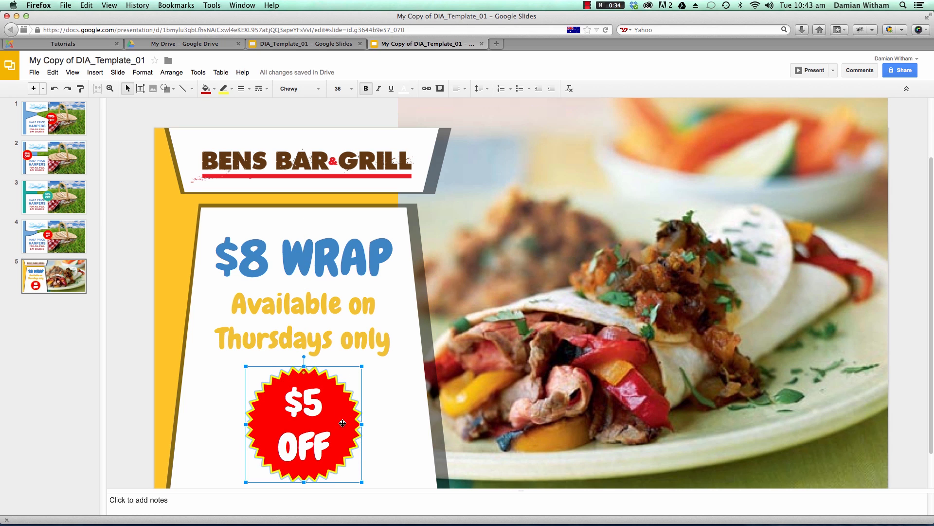
pyautogui.click(383, 113)
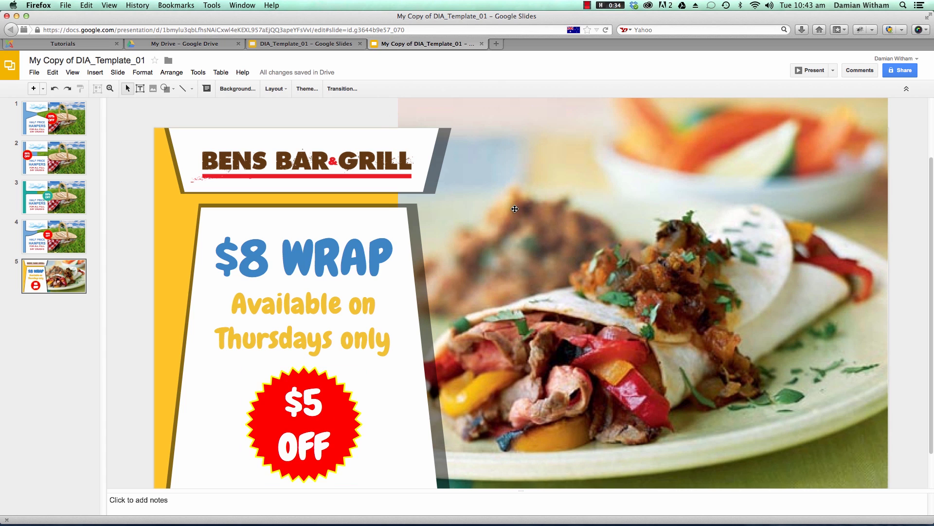
# Download the Bens Bar & Grill slide as a JPEG image and save the file to the computer.
pyautogui.click(35, 73)
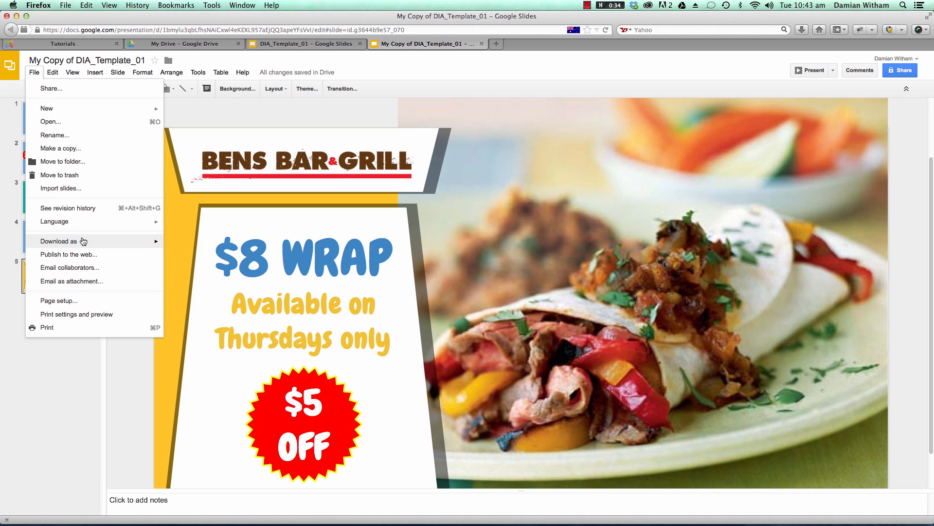
pyautogui.moveTo(68, 242)
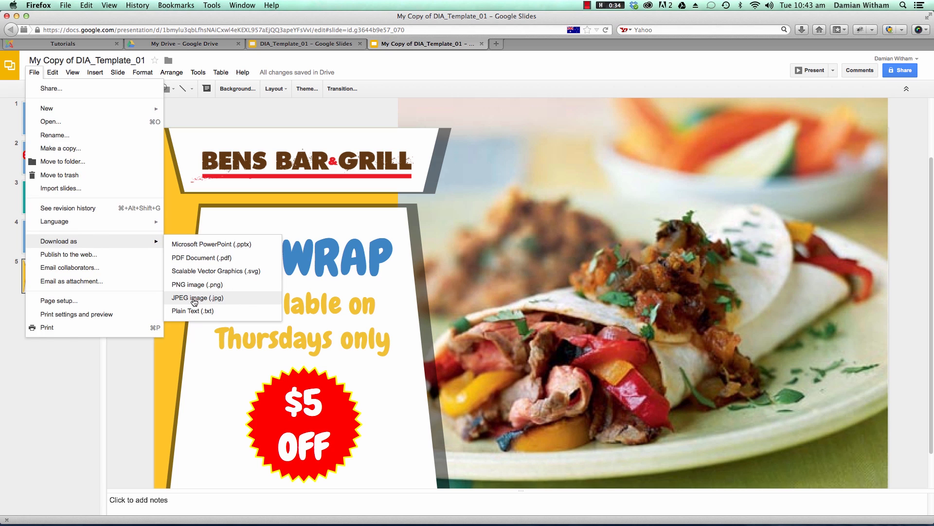
pyautogui.click(187, 298)
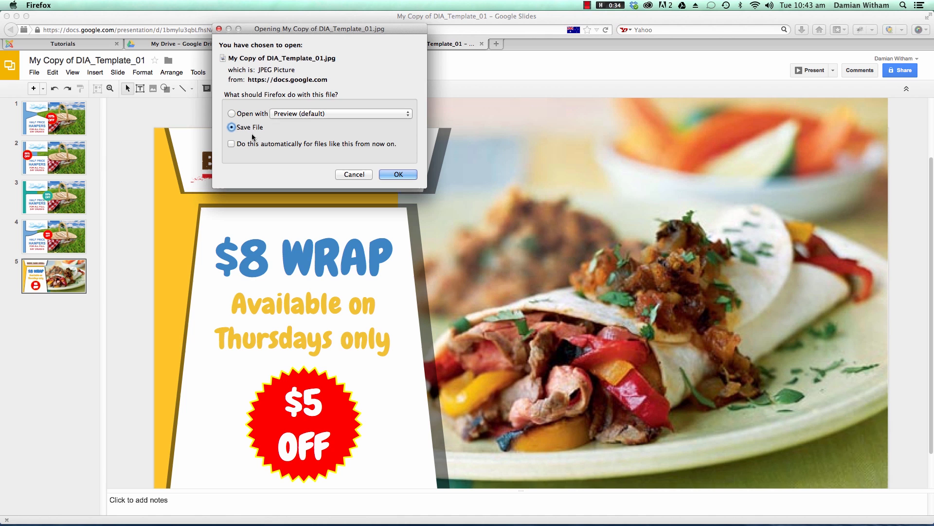
pyautogui.click(398, 175)
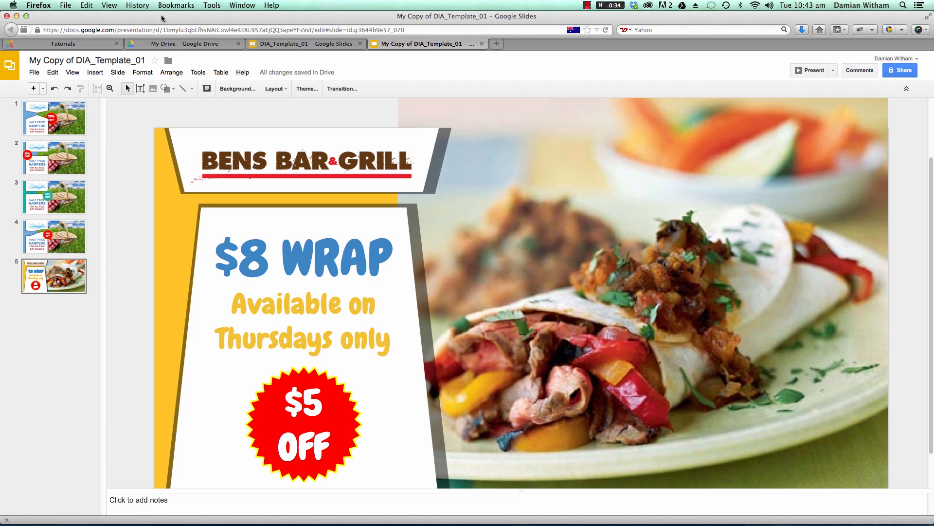
# Hide Firefox to reach the desktop and open the Downloads folder in Finder.
pyautogui.click(46, 6)
pyautogui.click(65, 63)
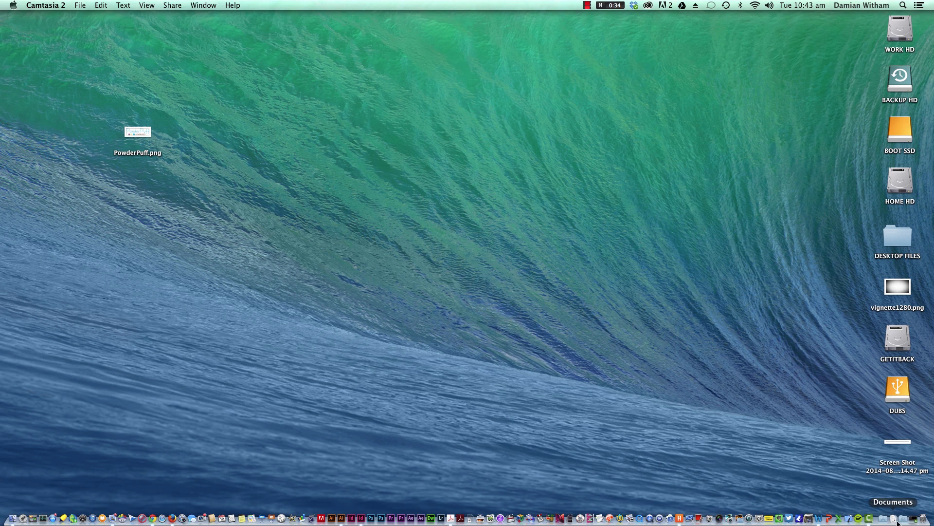
pyautogui.rightClick(902, 519)
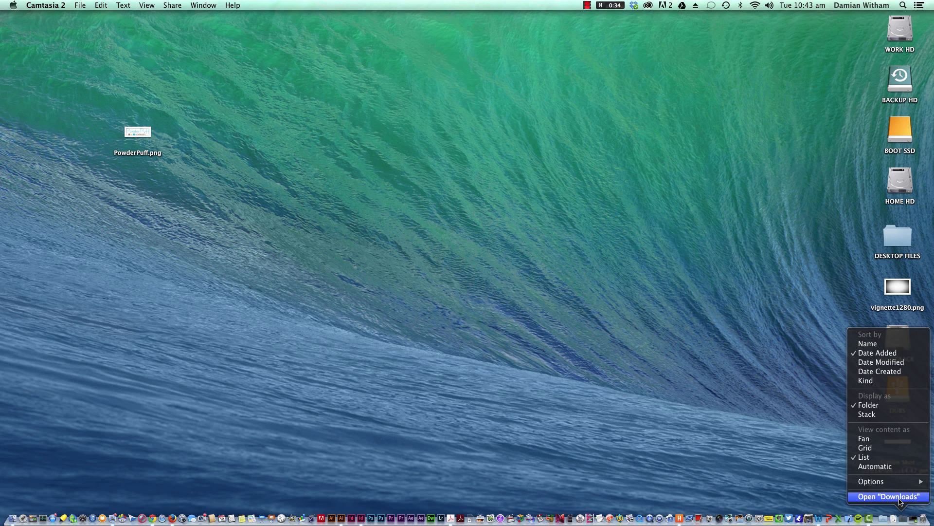
pyautogui.click(889, 496)
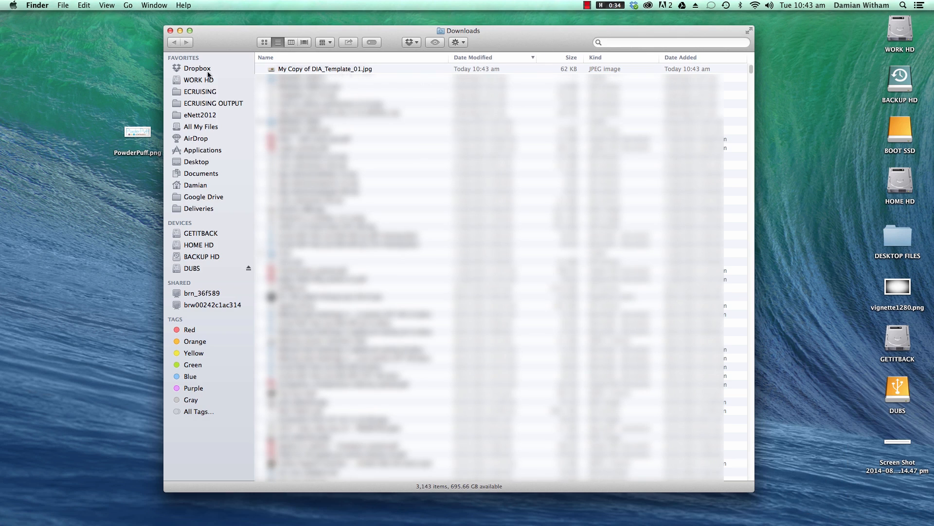
# Move My Copy of DIA_Template_01.jpg from Downloads onto the desktop near PowderPuff.png and preview the image.
pyautogui.click(171, 31)
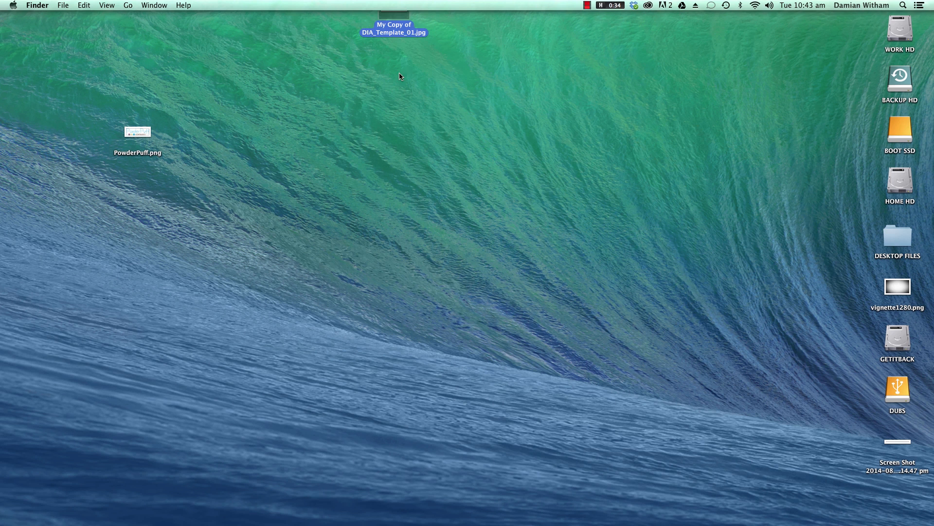
pyautogui.click(400, 33)
pyautogui.moveTo(401, 33); pyautogui.dragTo(388, 136)
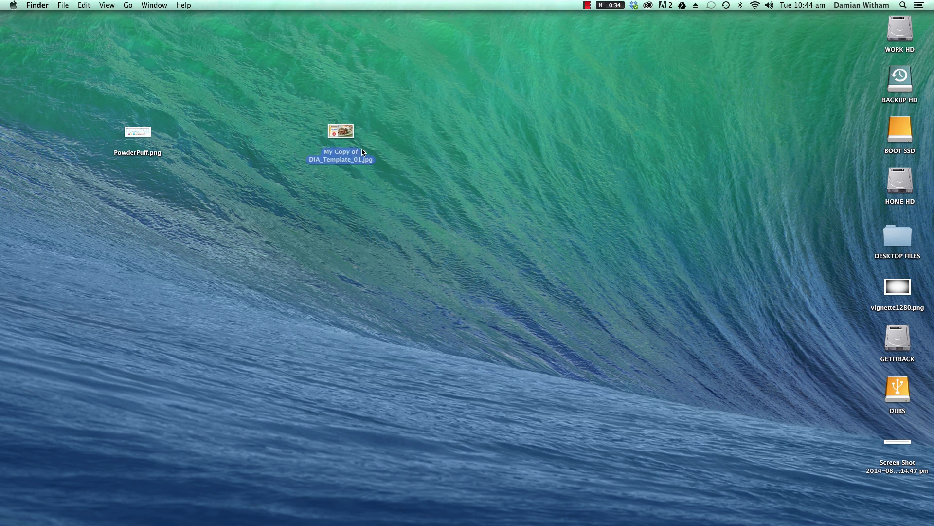
pyautogui.press('space')
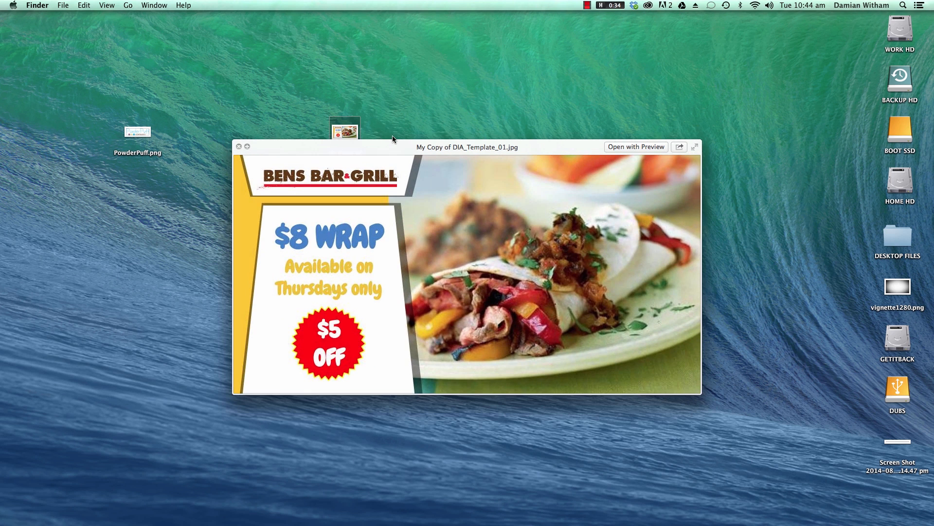